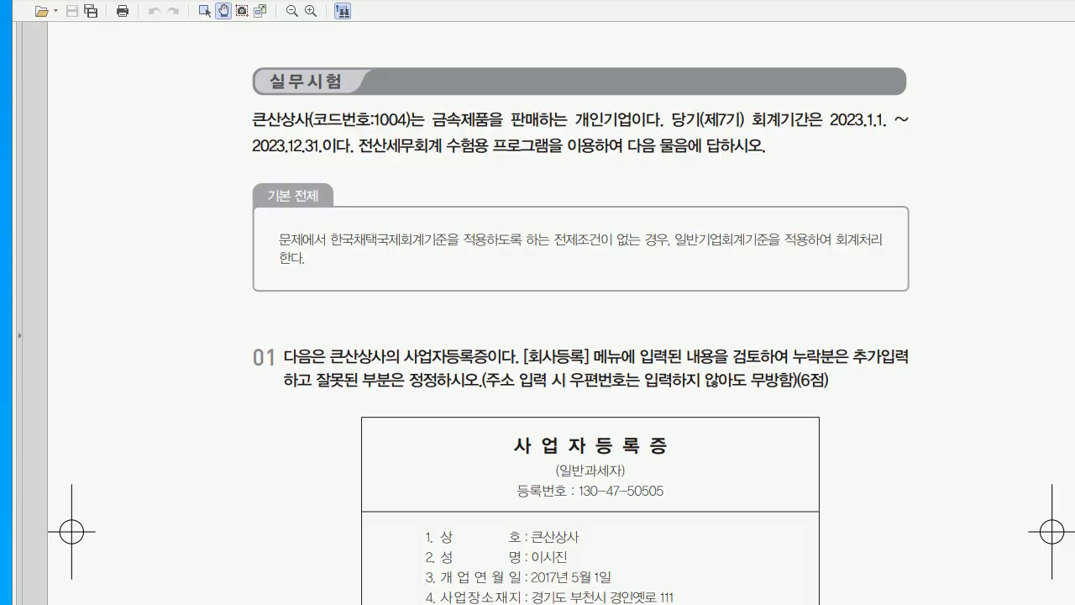
# Tick off question 01's certificate lines: registration number, company, owner, date, address, business type. Then clear the marks
pyautogui.scroll(-5, 561, 312)
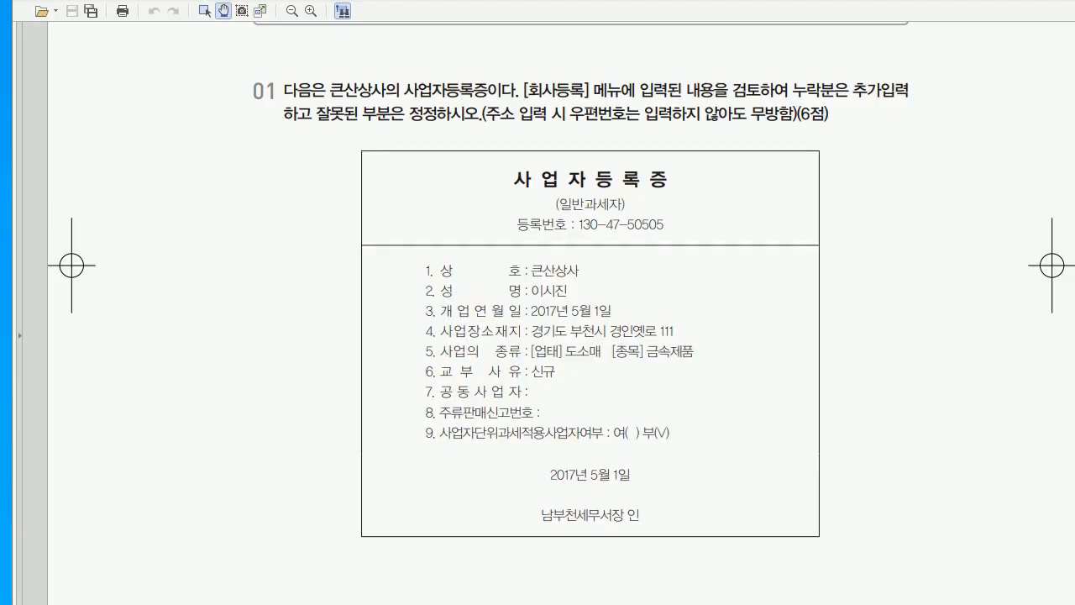
pyautogui.moveTo(626, 195)
pyautogui.mouseDown()
pyautogui.moveTo(639, 189)
pyautogui.moveTo(681, 213)
pyautogui.mouseUp()
pyautogui.moveTo(588, 257)
pyautogui.mouseDown()
pyautogui.moveTo(582, 283)
pyautogui.moveTo(617, 292)
pyautogui.mouseUp()
pyautogui.moveTo(682, 313); pyautogui.dragTo(693, 307)
pyautogui.moveTo(587, 353); pyautogui.dragTo(606, 345)
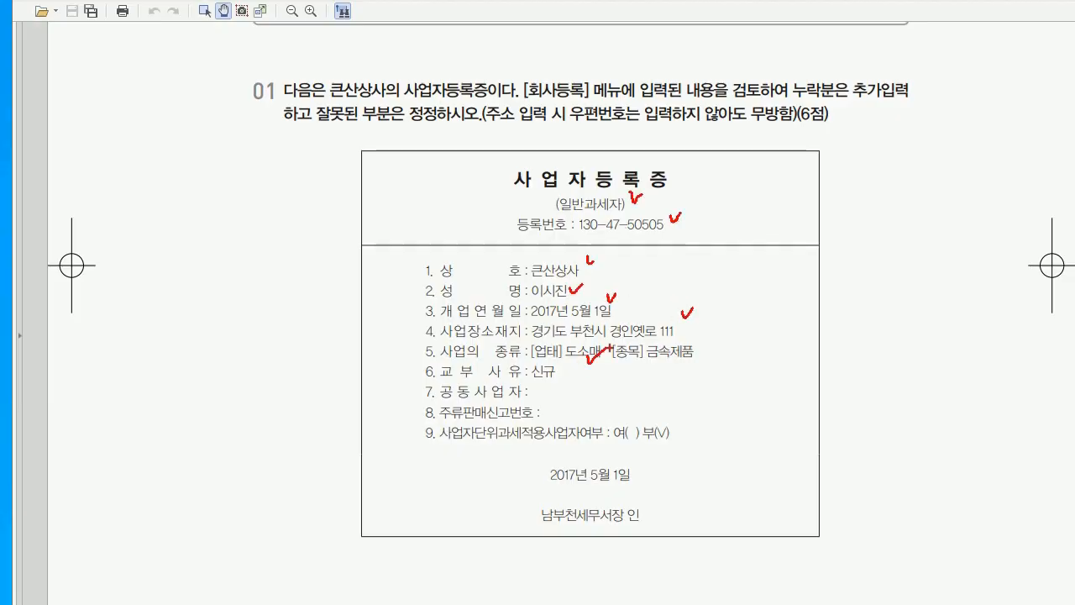
pyautogui.moveTo(685, 346); pyautogui.dragTo(701, 344)
pyautogui.moveTo(536, 506); pyautogui.dragTo(552, 499)
pyautogui.press('Escape')
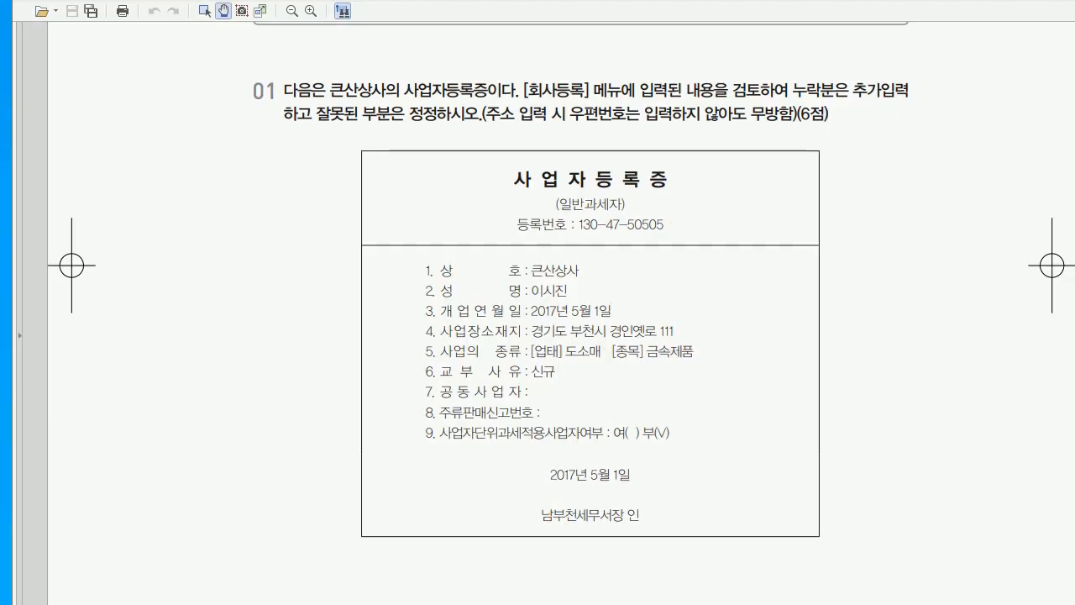
pyautogui.hotkey('alt', 'Tab')
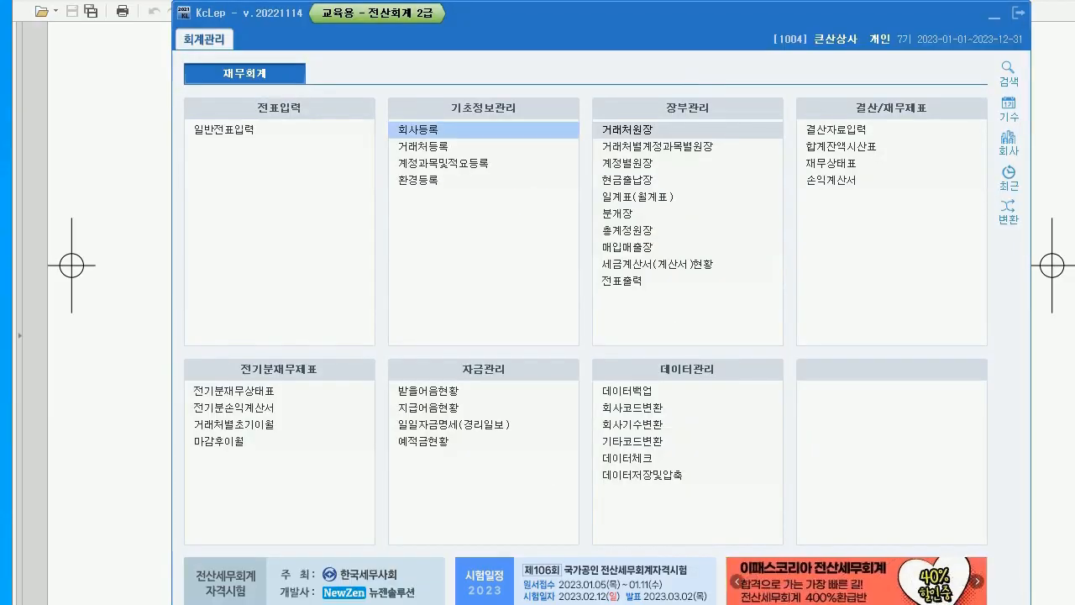
# Correct 큰산상사's registration number to 130-47-505 and set its opening date to 2017-05-01
pyautogui.press('Return')
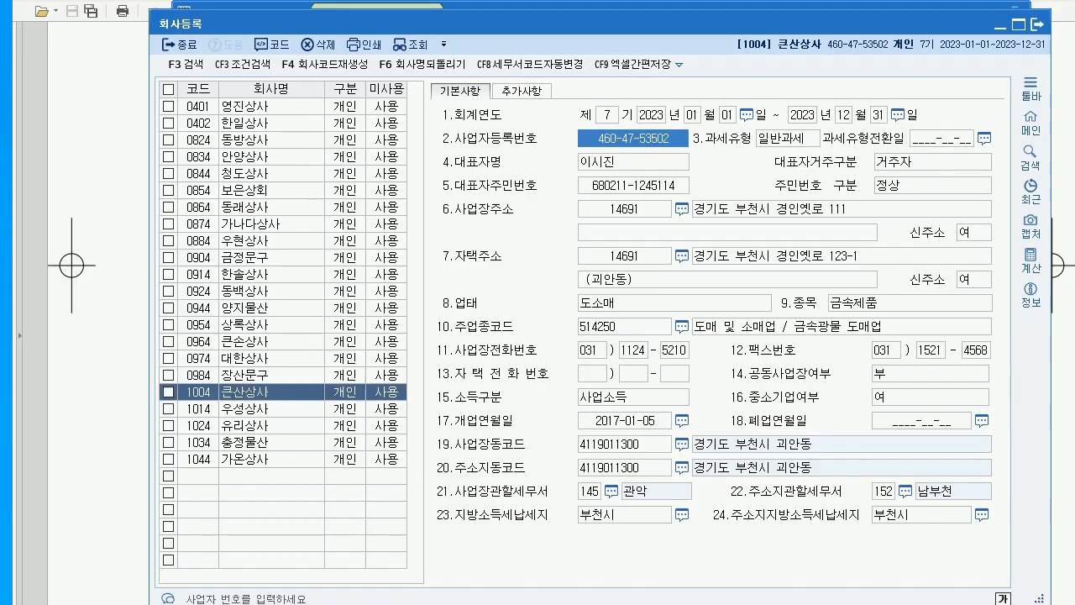
pyautogui.press('Return')
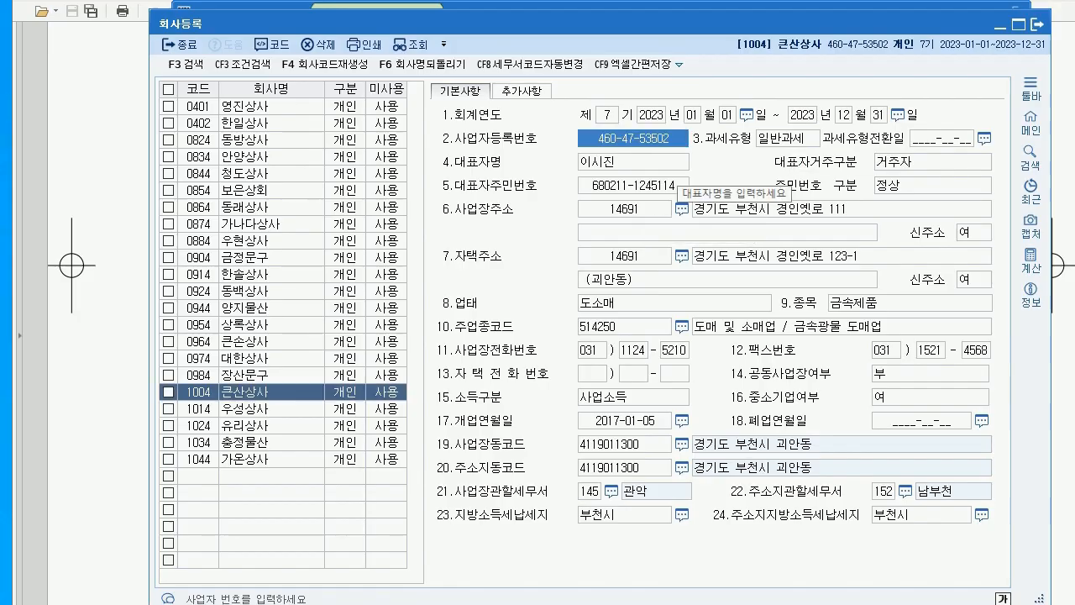
pyautogui.write('130-47-5')
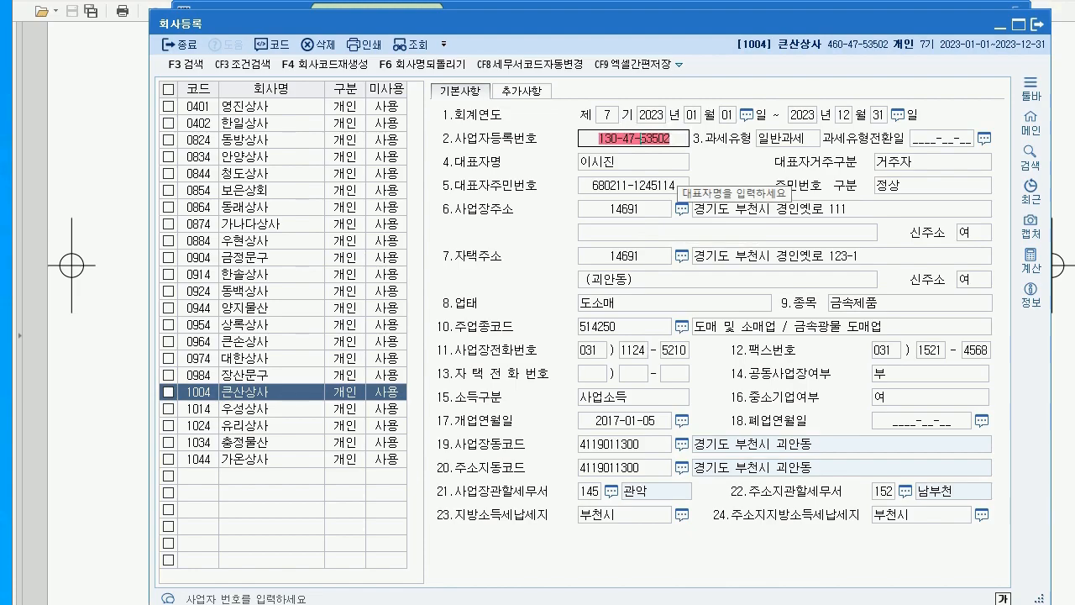
pyautogui.write('0')
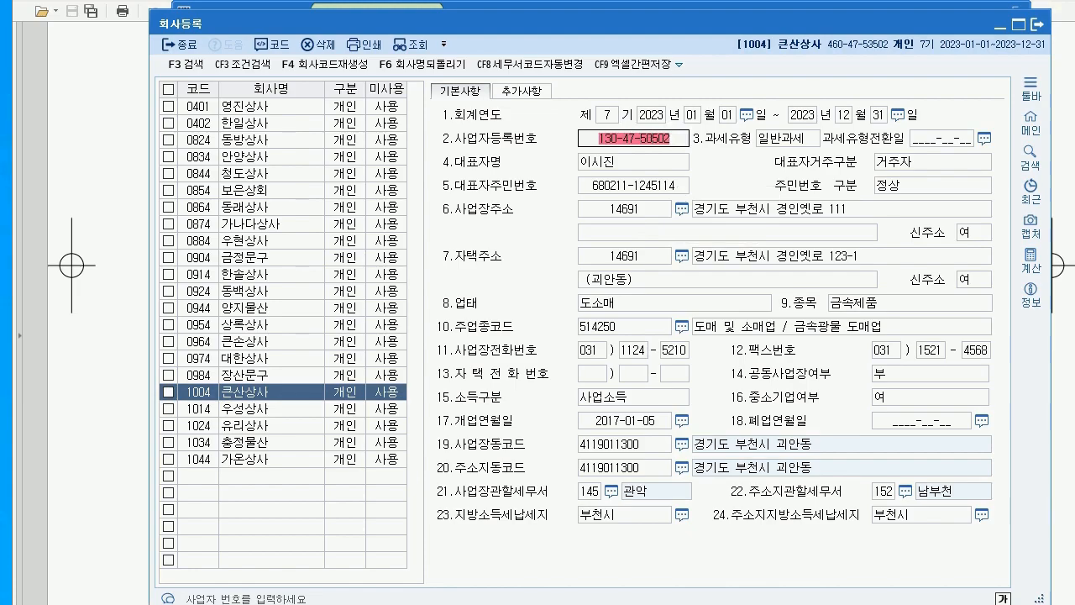
pyautogui.write('5')
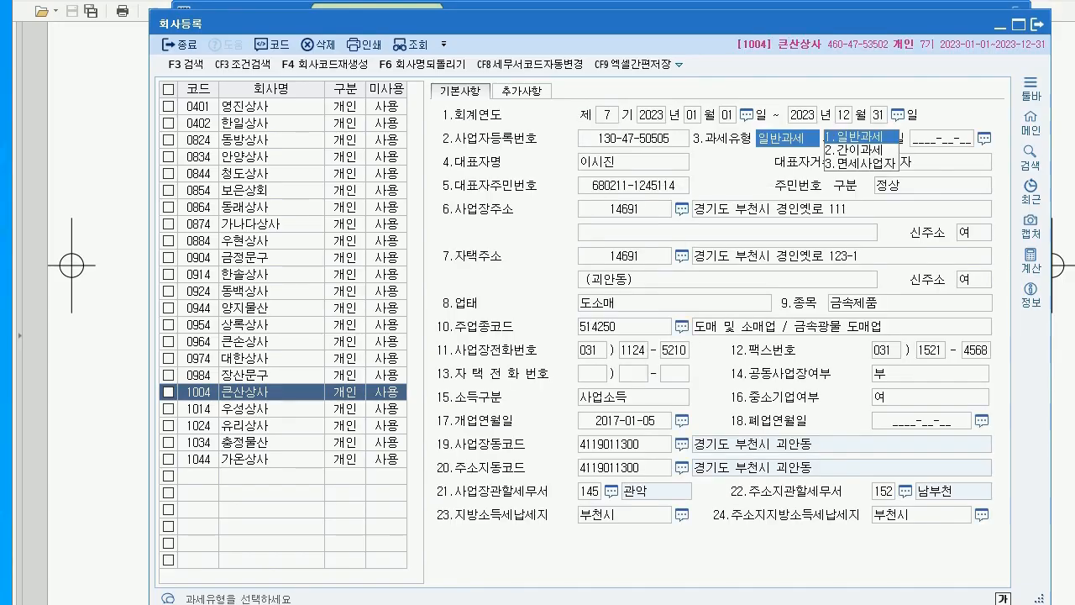
pyautogui.click(270, 391)
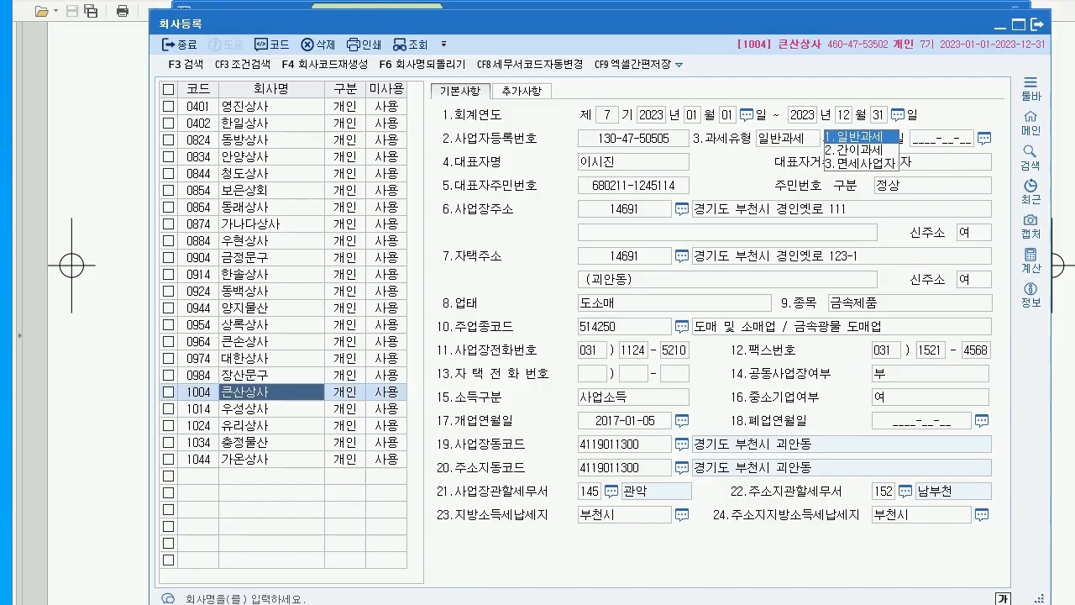
pyautogui.click(633, 161)
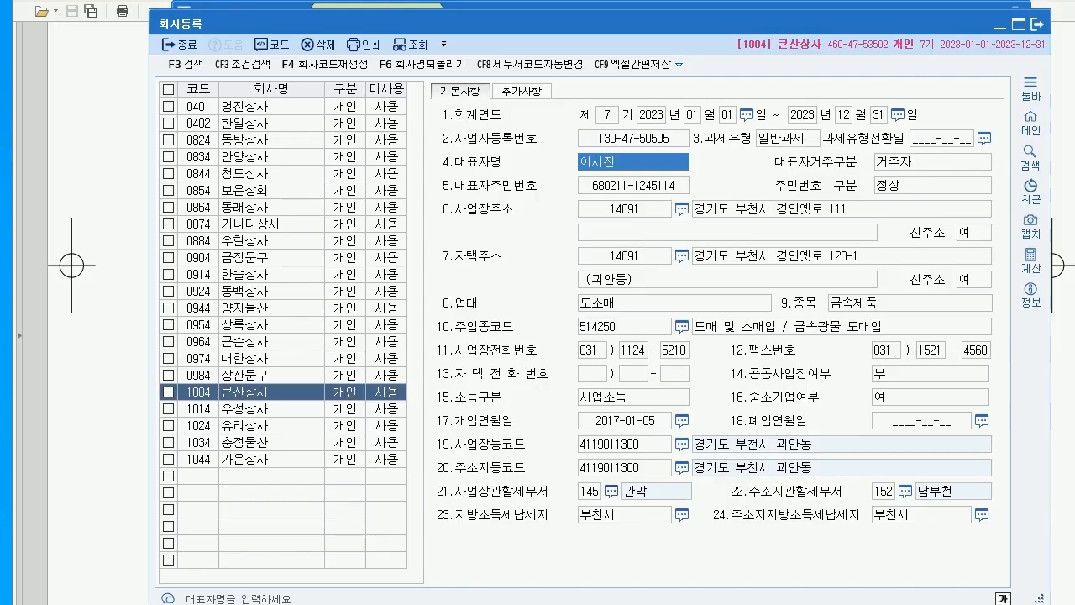
pyautogui.click(624, 420)
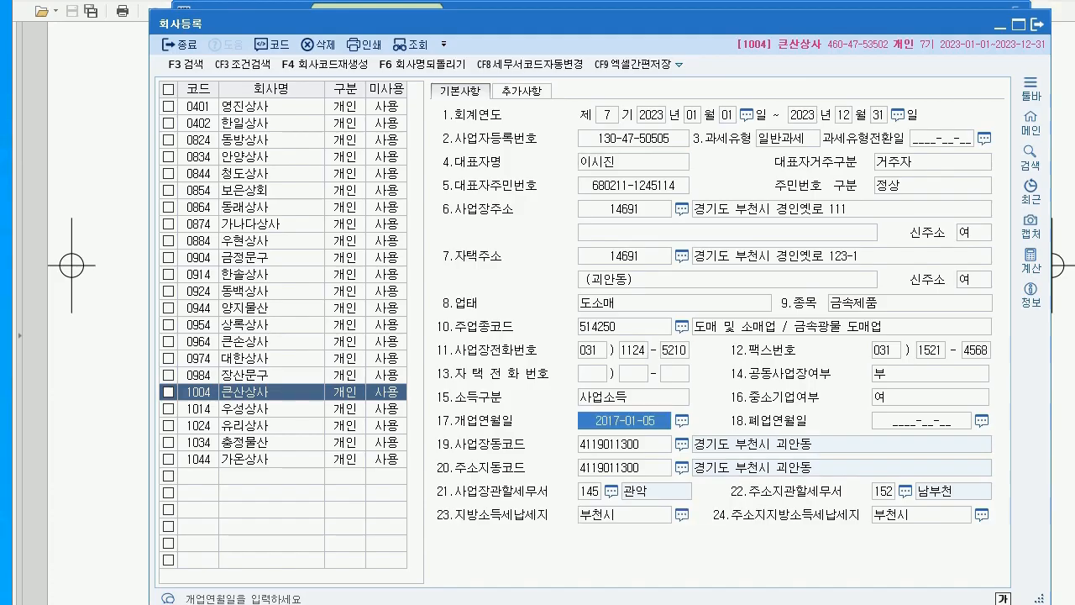
pyautogui.write('20170501')
pyautogui.press('Return')
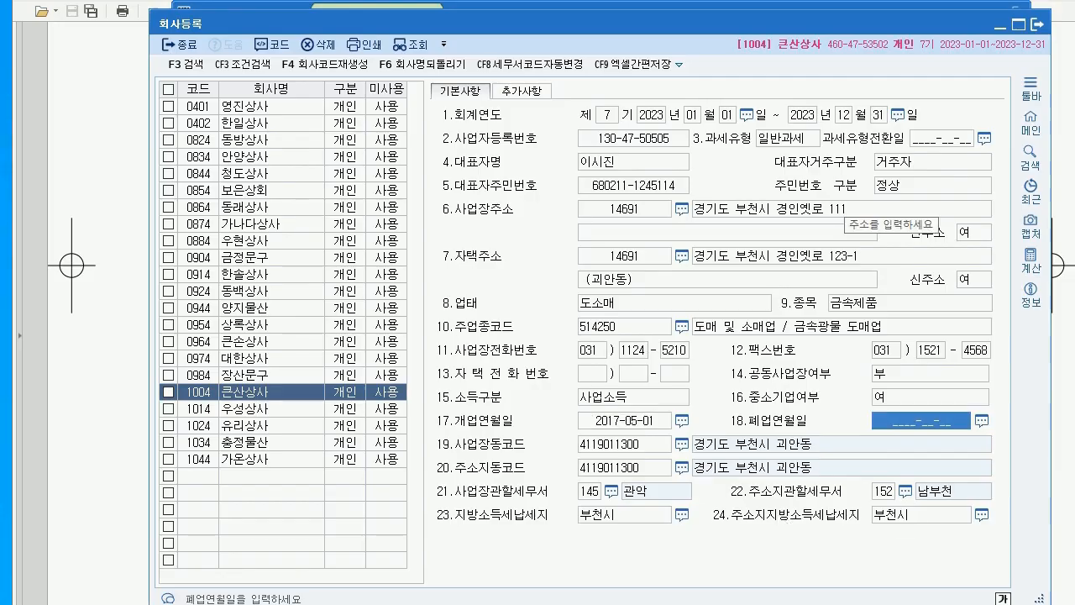
# Set 사업장관할세무서 to 152 남부천 and close the company registration
pyautogui.click(844, 207)
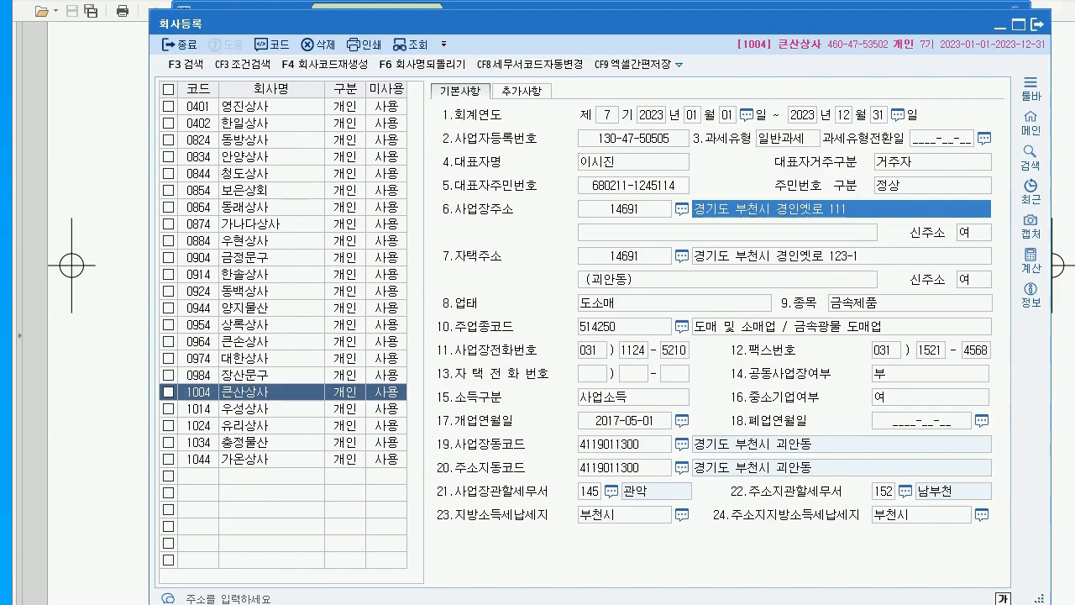
pyautogui.press('Return')
pyautogui.press('Return')
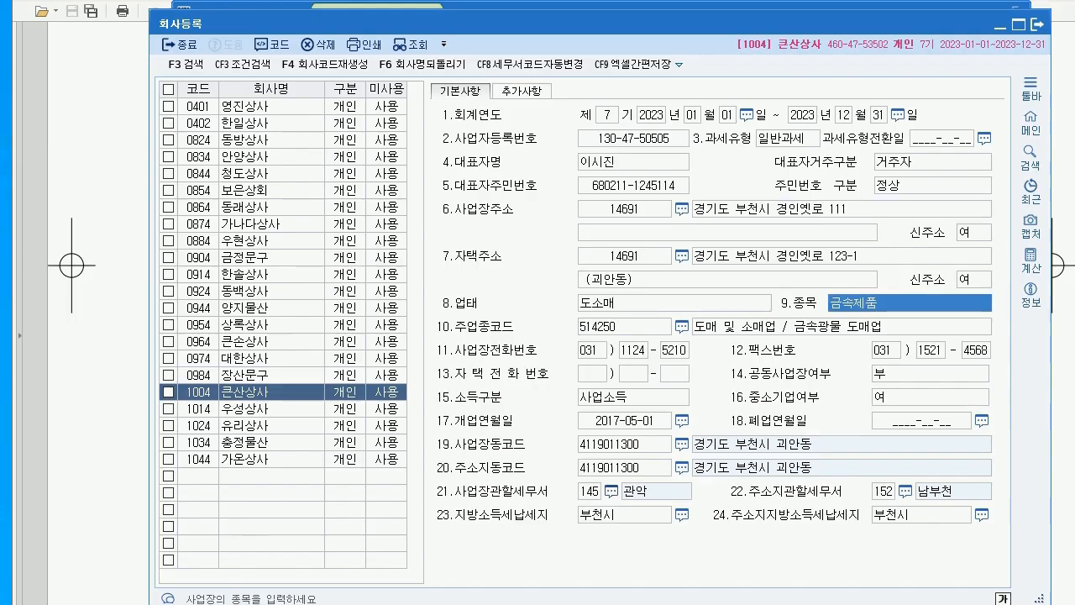
pyautogui.press('Return')
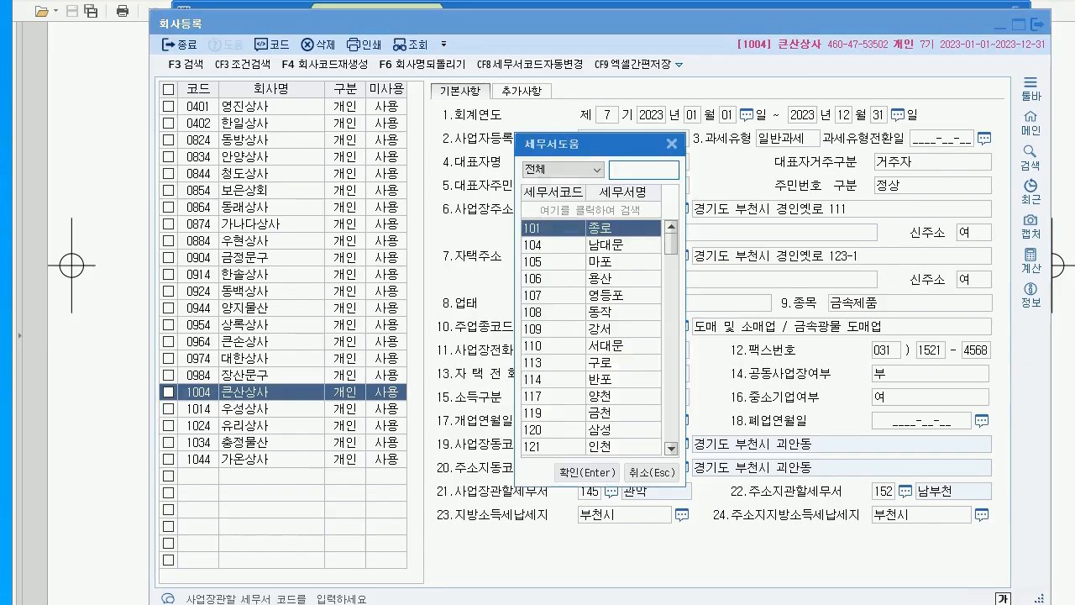
pyautogui.write('남부')
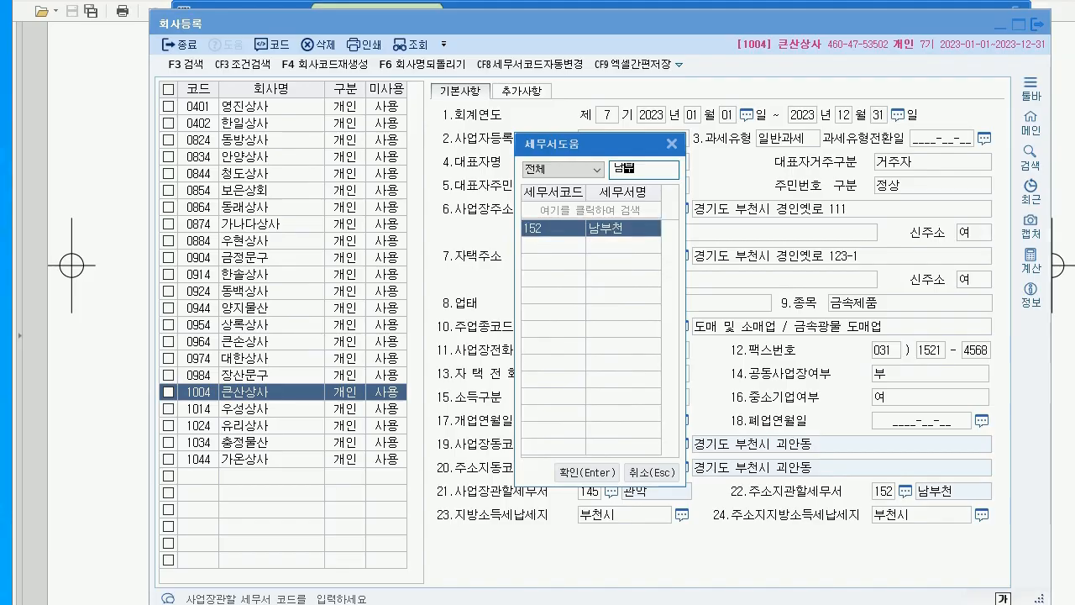
pyautogui.press('Return')
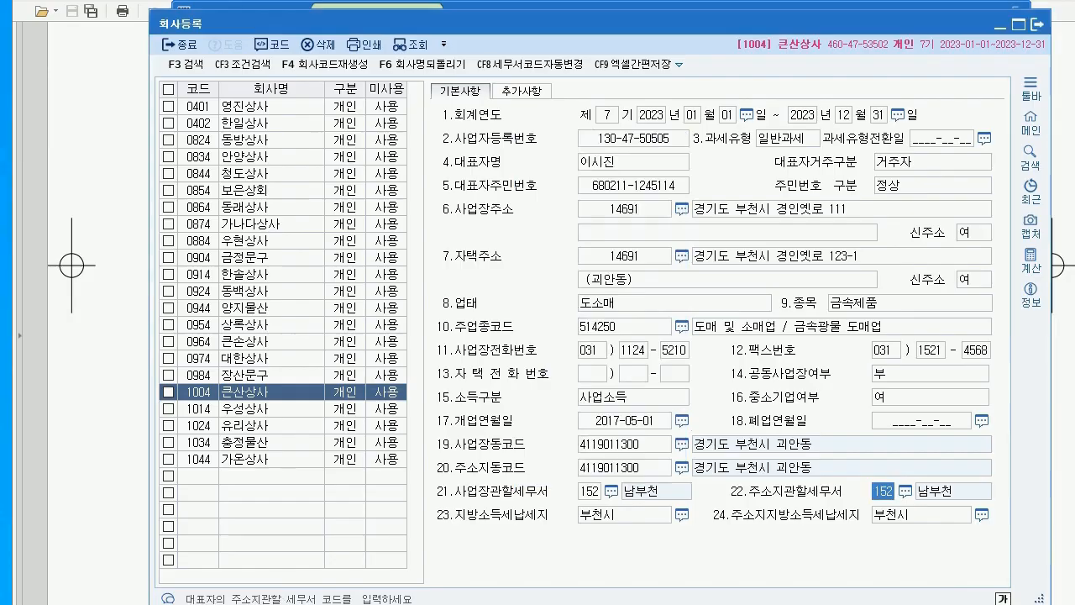
pyautogui.click(1039, 24)
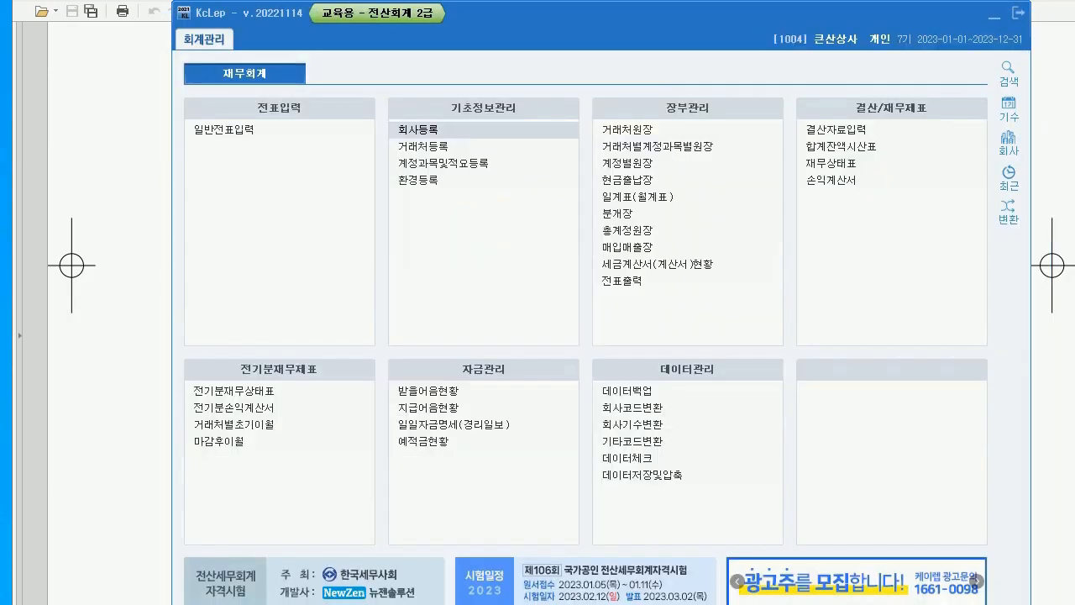
# Read question 02's 2022 income statement (당기순이익 42,500,000) in the PDF, then return to KcLep
pyautogui.hotkey('alt', 'Tab')
pyautogui.scroll(-10, 537, 336)
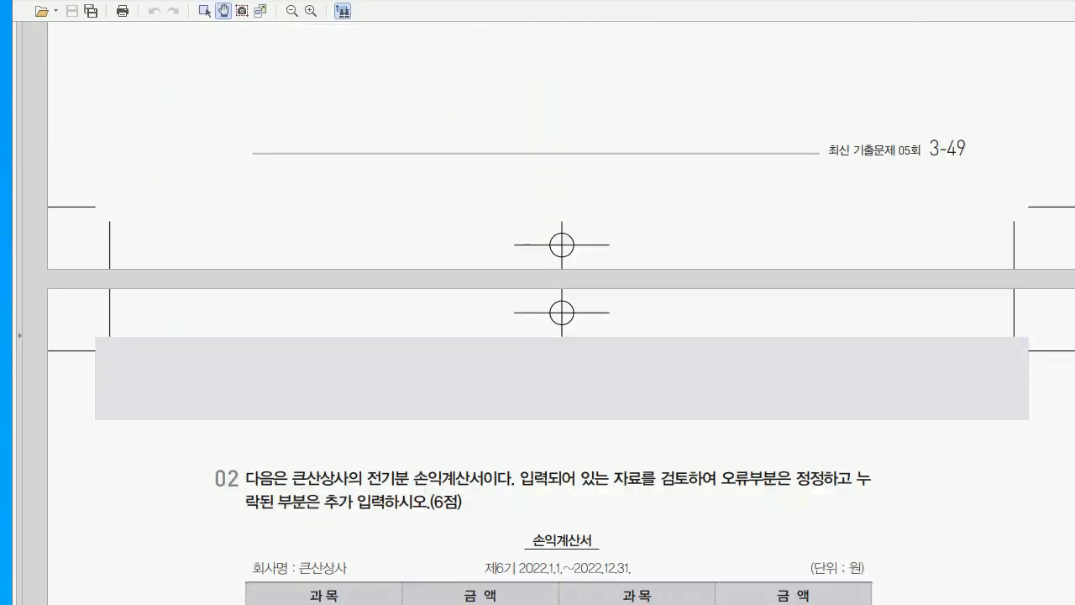
pyautogui.scroll(-5, 537, 336)
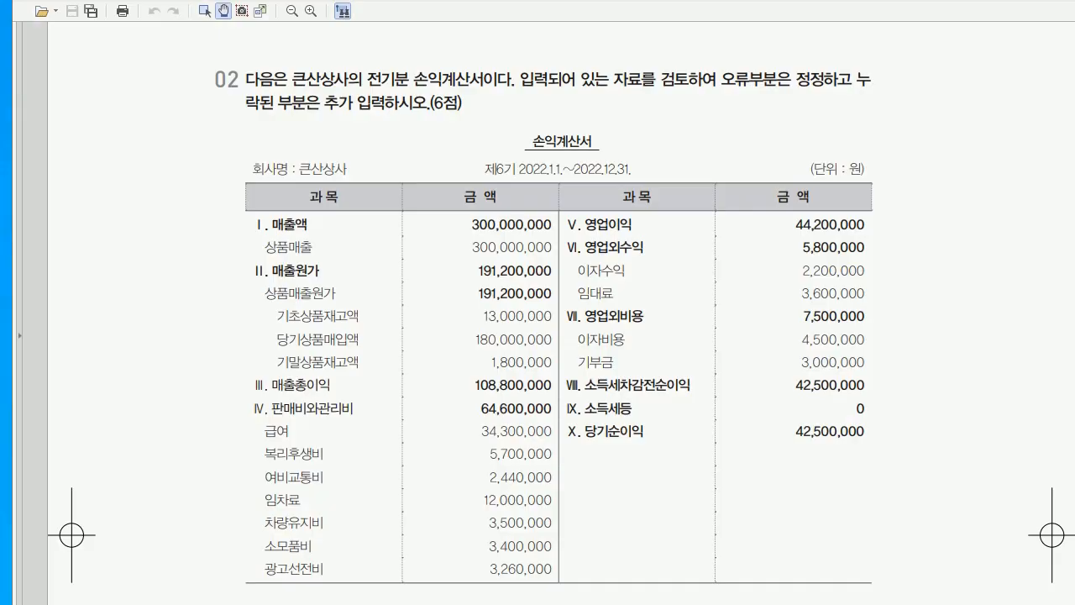
pyautogui.hotkey('alt', 'Tab')
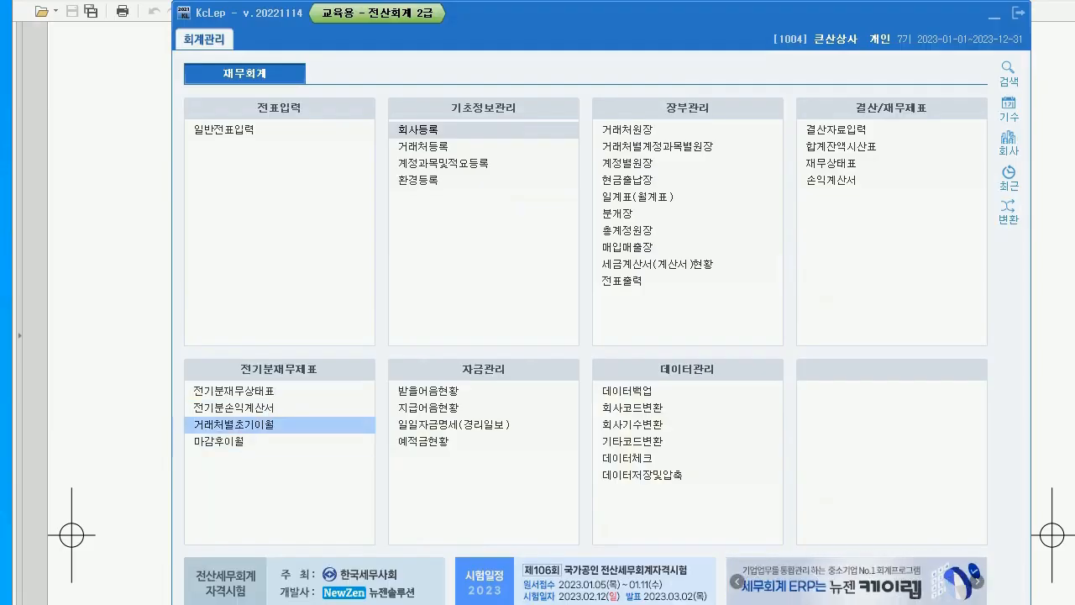
# In 전기분손익계산서, correct 급여 to 34,300,000 and 차량유지비 to 3,500,000
pyautogui.click(230, 407)
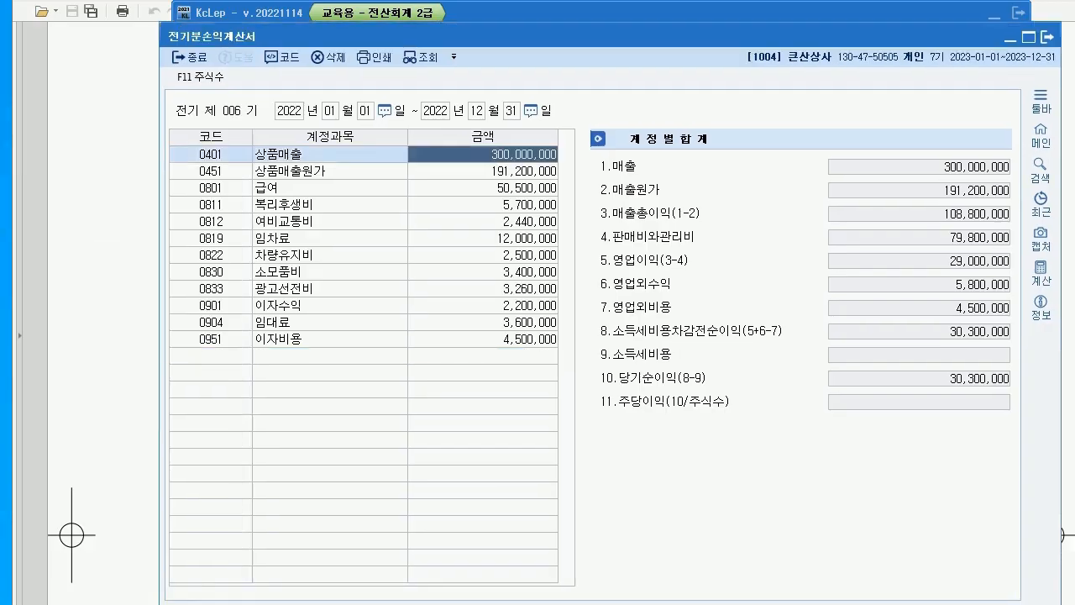
pyautogui.press('Down')
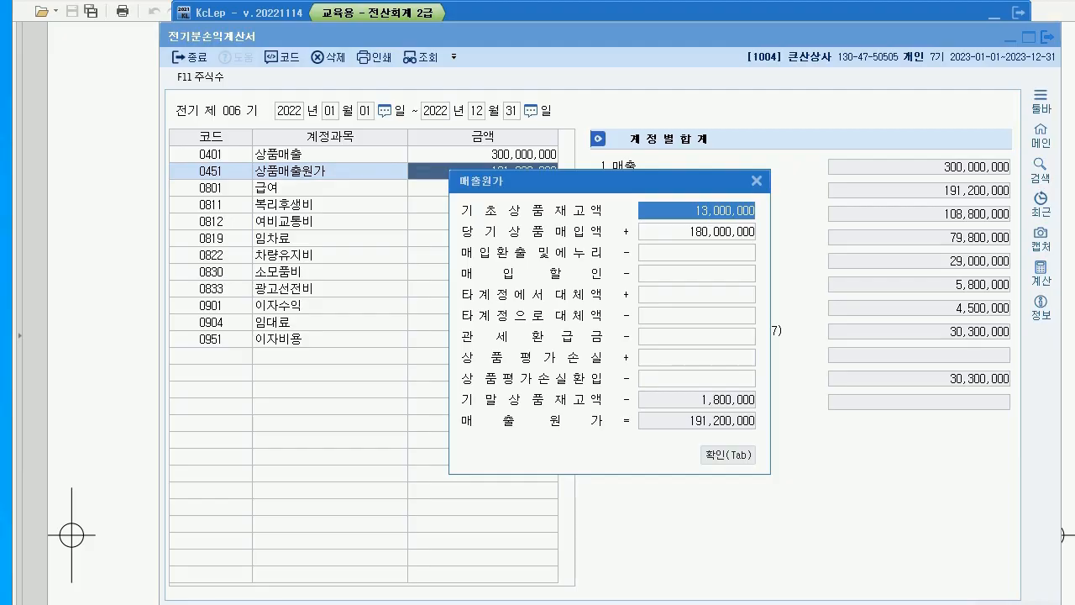
pyautogui.press('Tab')
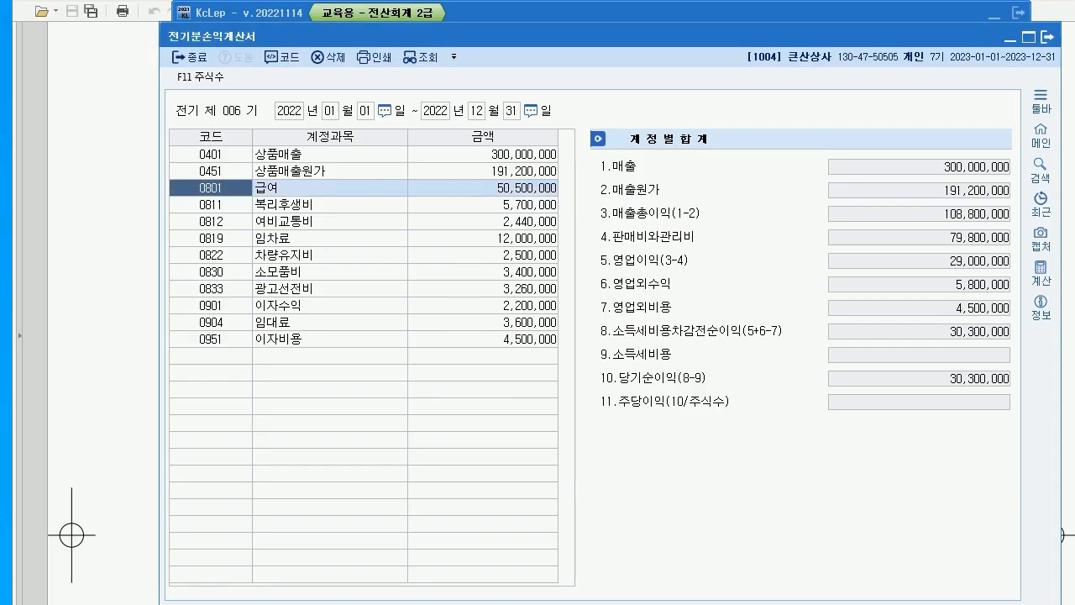
pyautogui.press('Return')
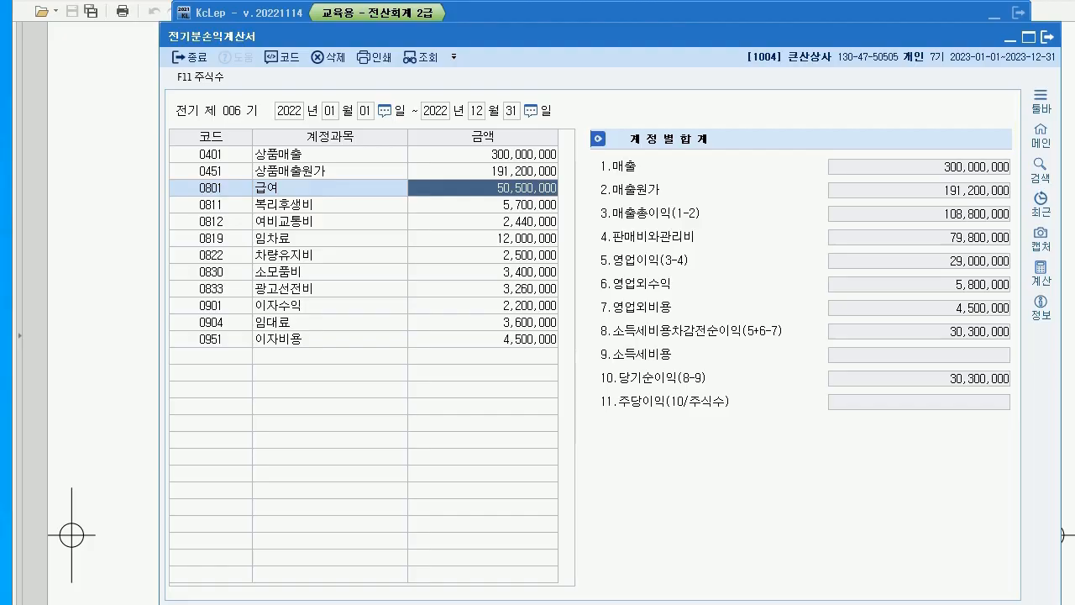
pyautogui.write('34300000')
pyautogui.press('Return')
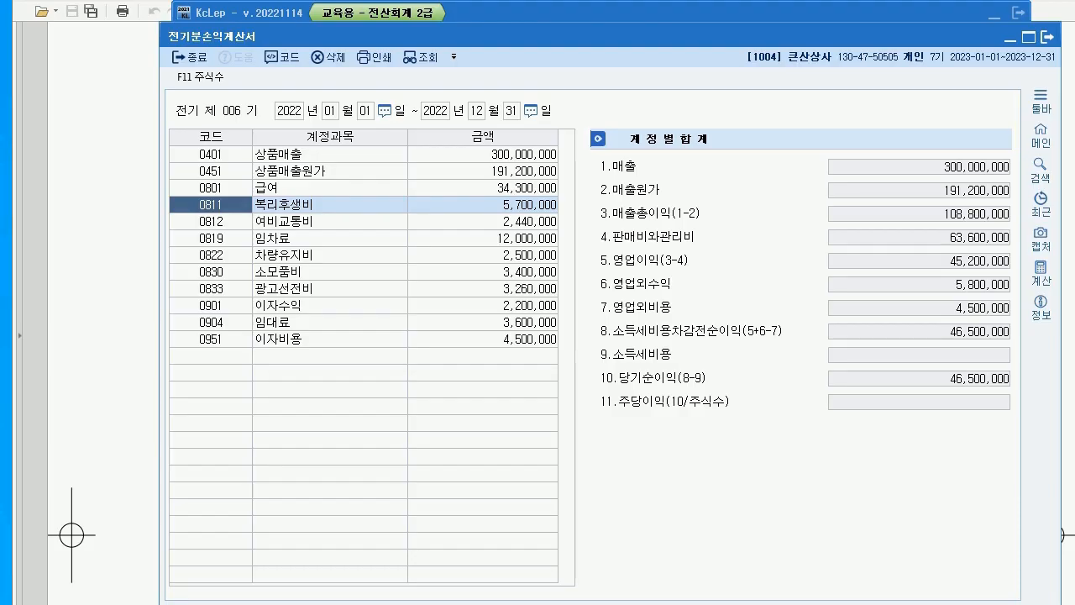
pyautogui.click(483, 255)
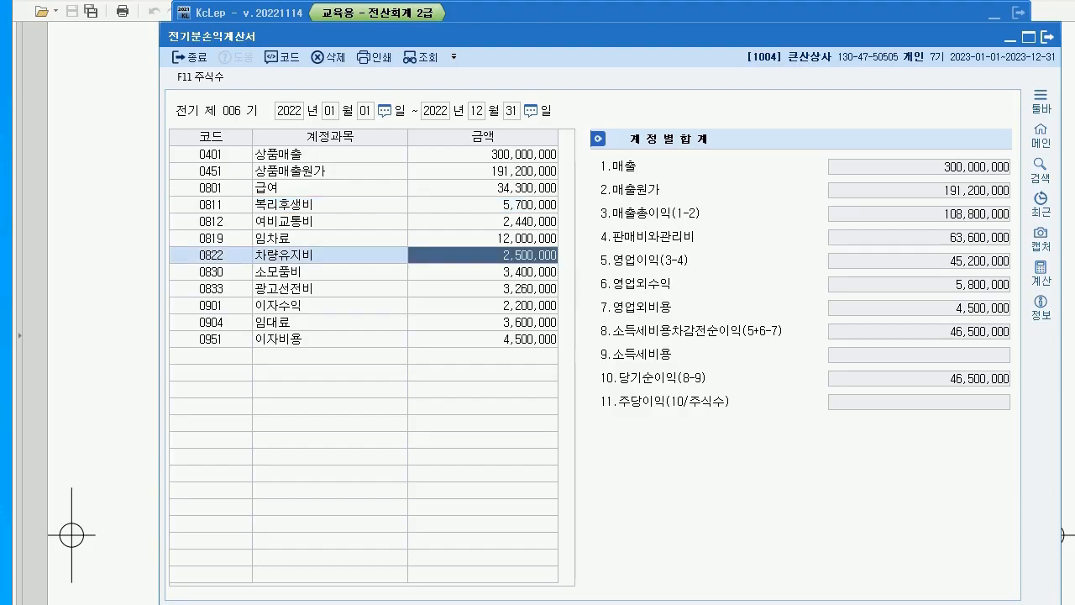
pyautogui.write('3500000')
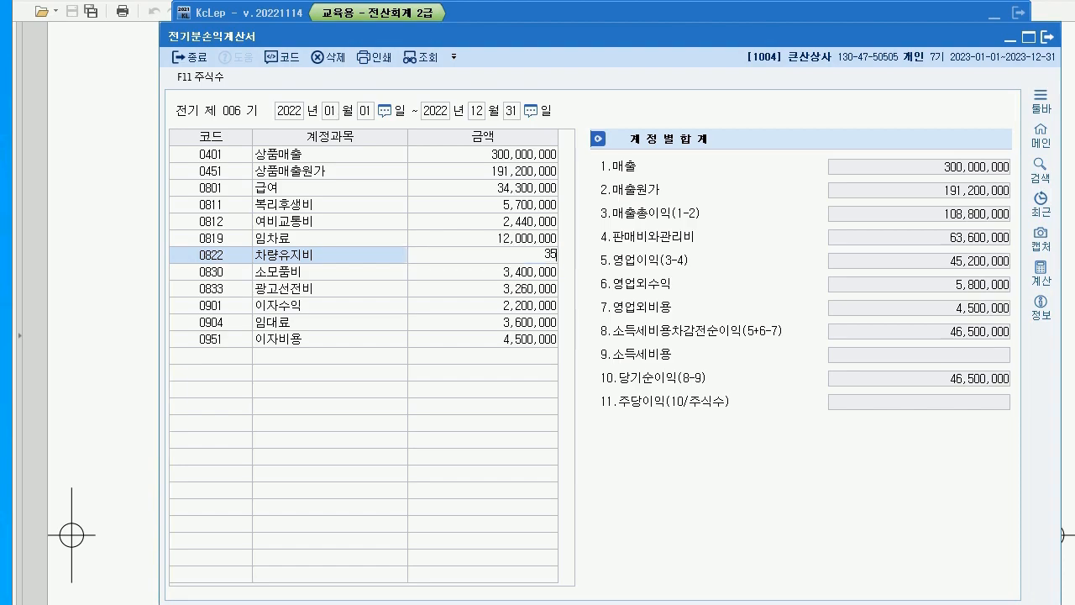
pyautogui.press('Return')
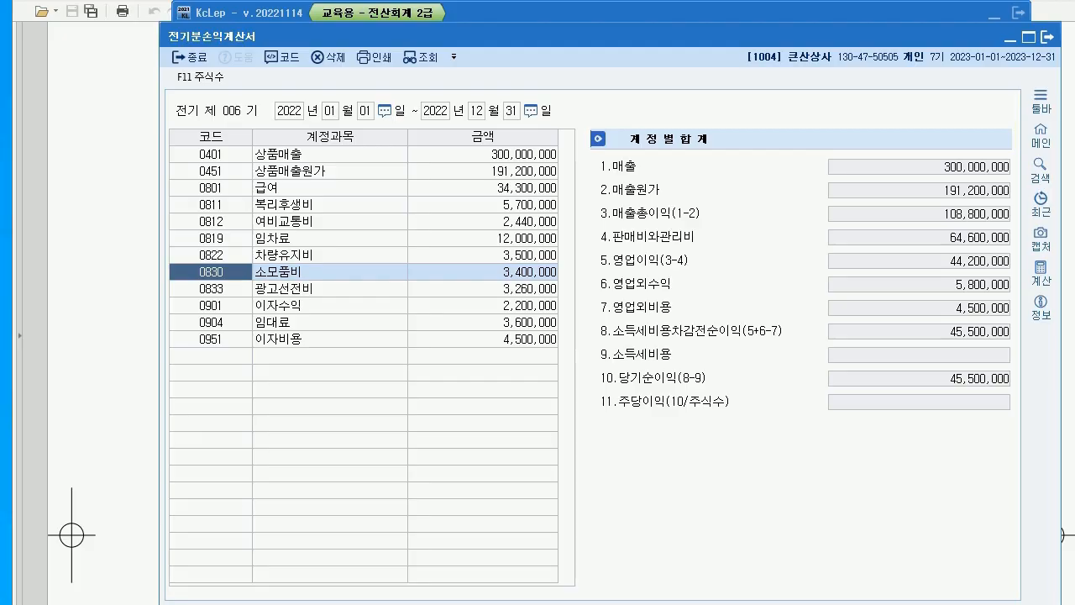
# Add account 0953 기부금 at 3,000,000, then close the statement
pyautogui.click(211, 356)
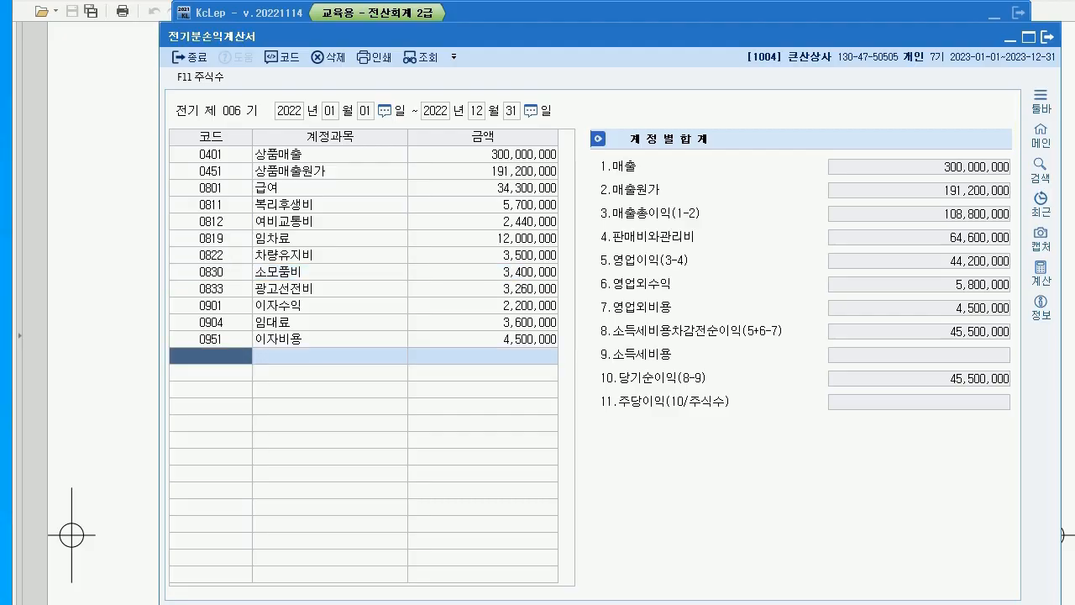
pyautogui.write('0953')
pyautogui.press('Return')
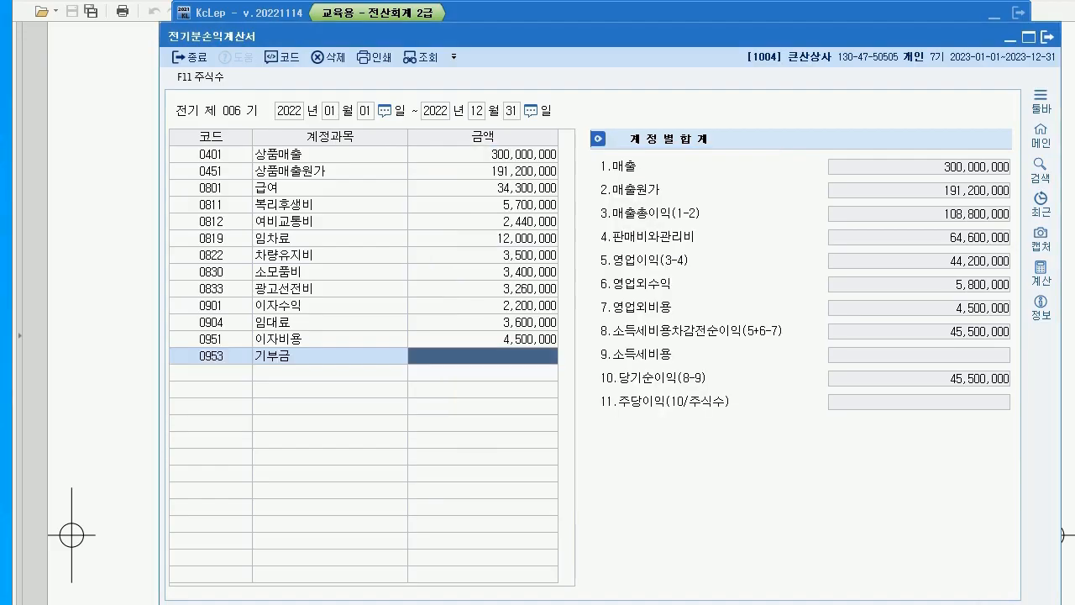
pyautogui.write('3000000')
pyautogui.press('Return')
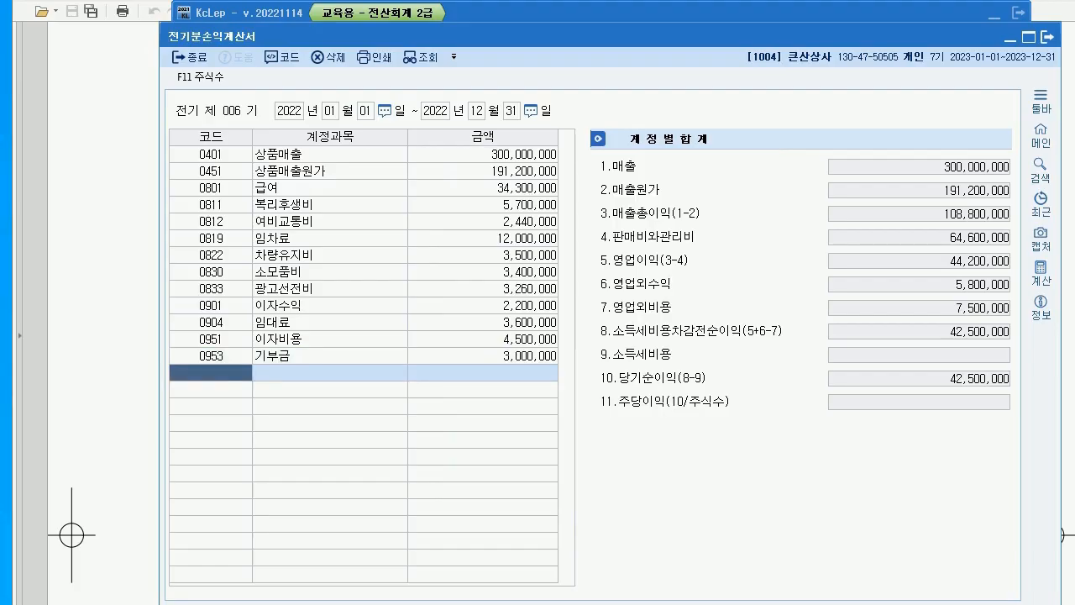
pyautogui.press('Escape')
pyautogui.hotkey('alt', 'Tab')
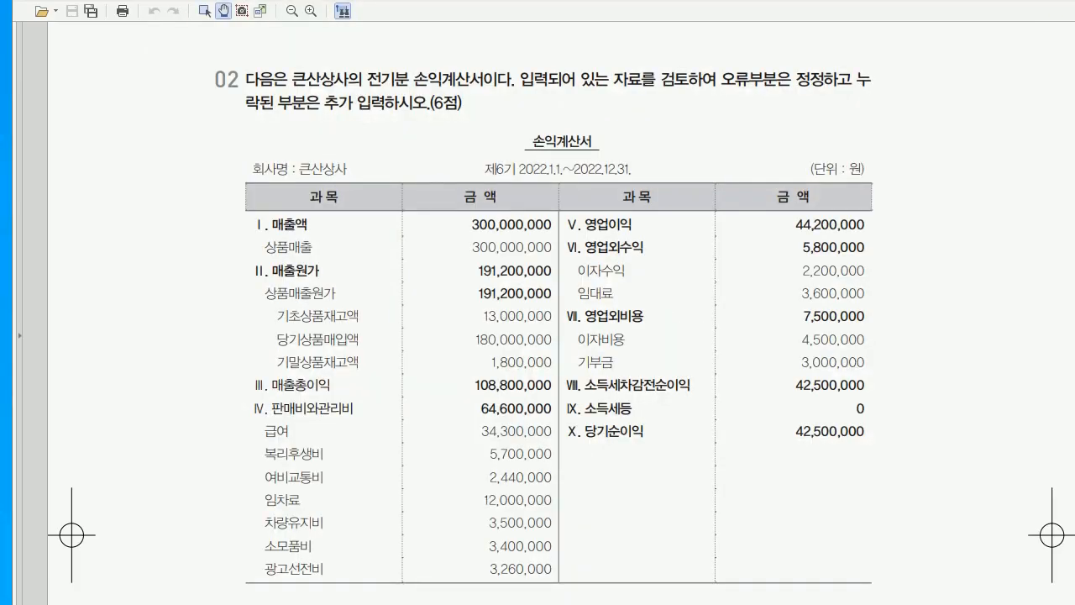
# Read question 03 on the 운반비 summary and credit-card registration, then return to KcLep
pyautogui.scroll(-10, 537, 336)
pyautogui.scroll(2, 538, 336)
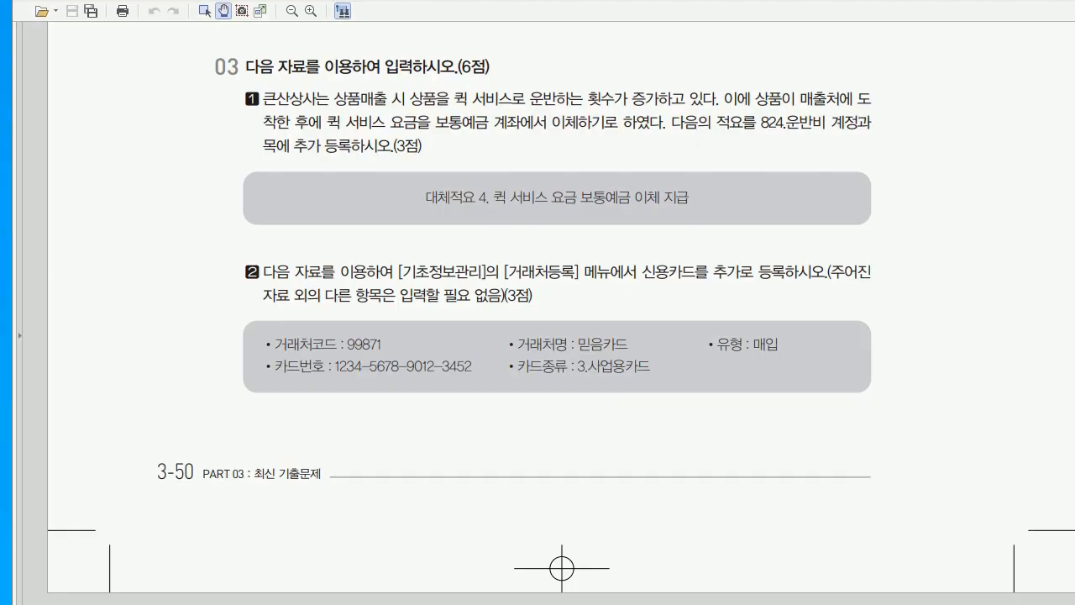
pyautogui.hotkey('alt', 'Tab')
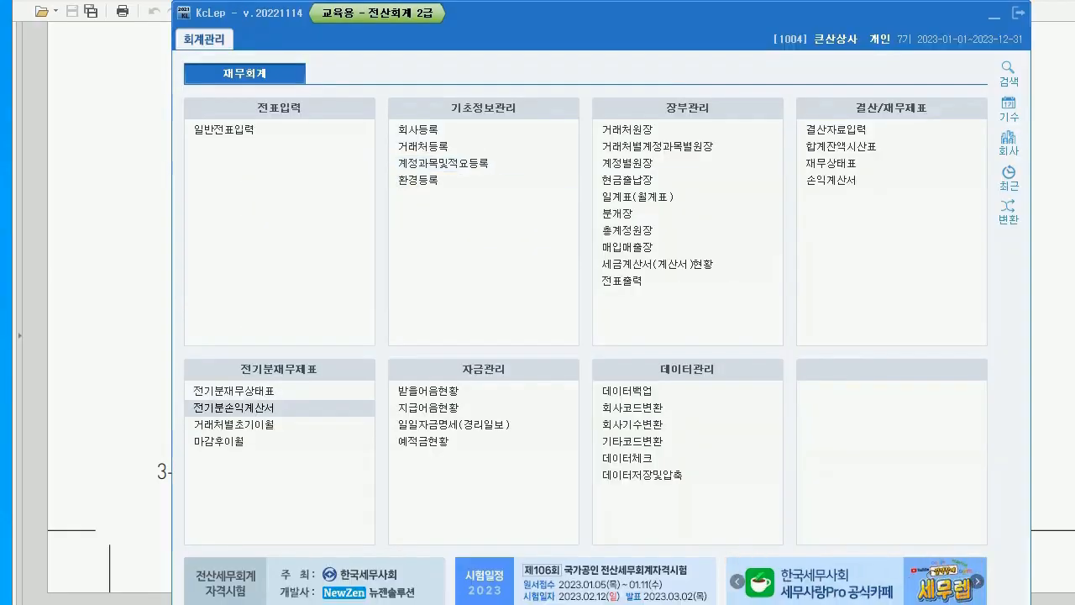
# Give 0824 운반비 대체적요 4 '퀵 서비스 요금 보통예금 이체 지급'
pyautogui.doubleClick(440, 163)
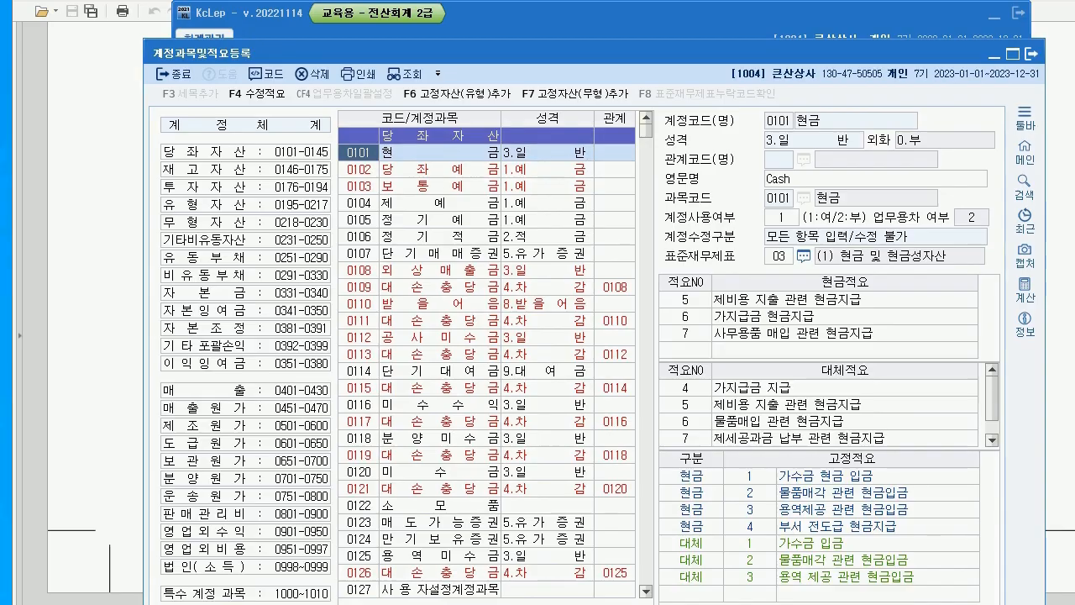
pyautogui.write('0824')
pyautogui.press('Return')
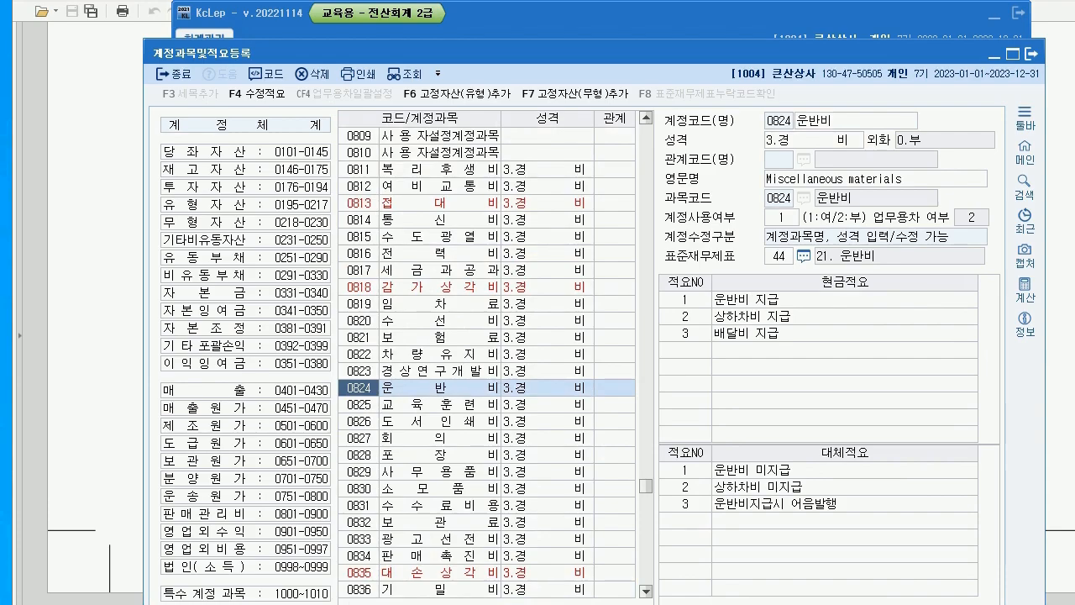
pyautogui.click(684, 520)
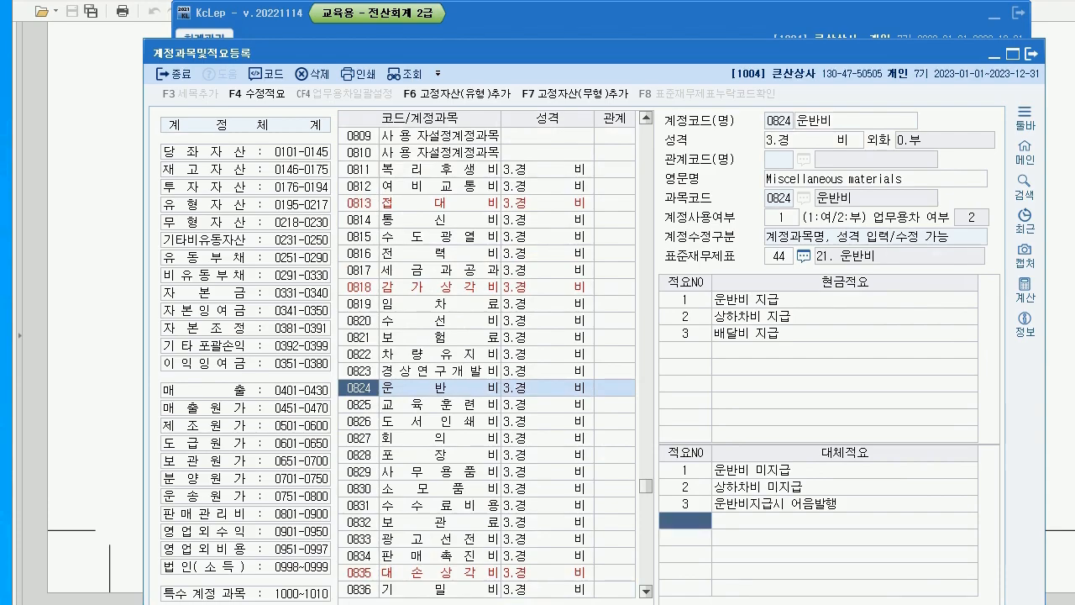
pyautogui.write('4')
pyautogui.press('Return')
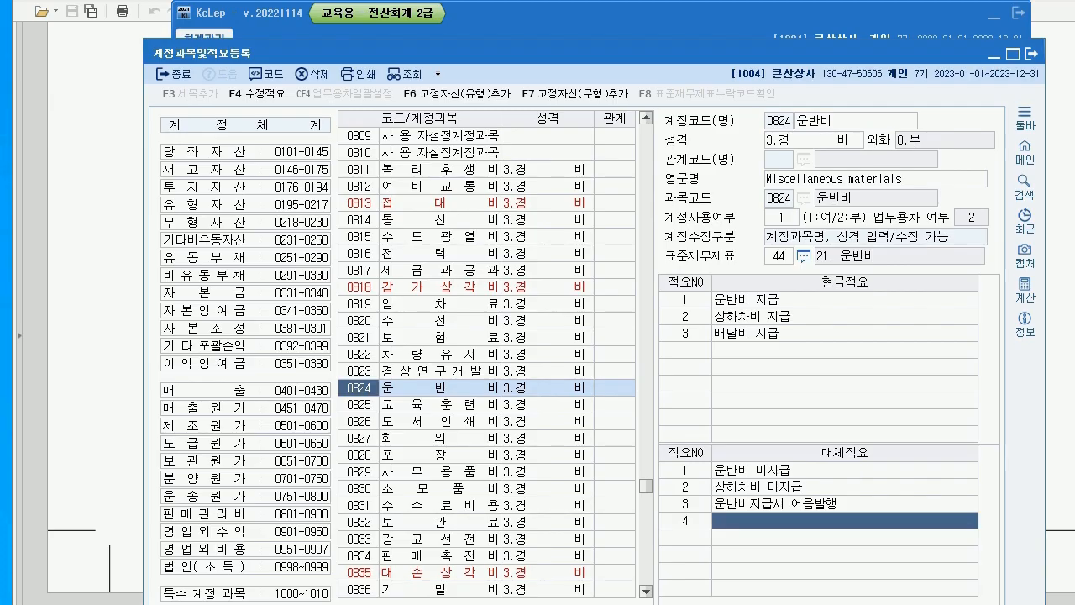
pyautogui.write('퀵')
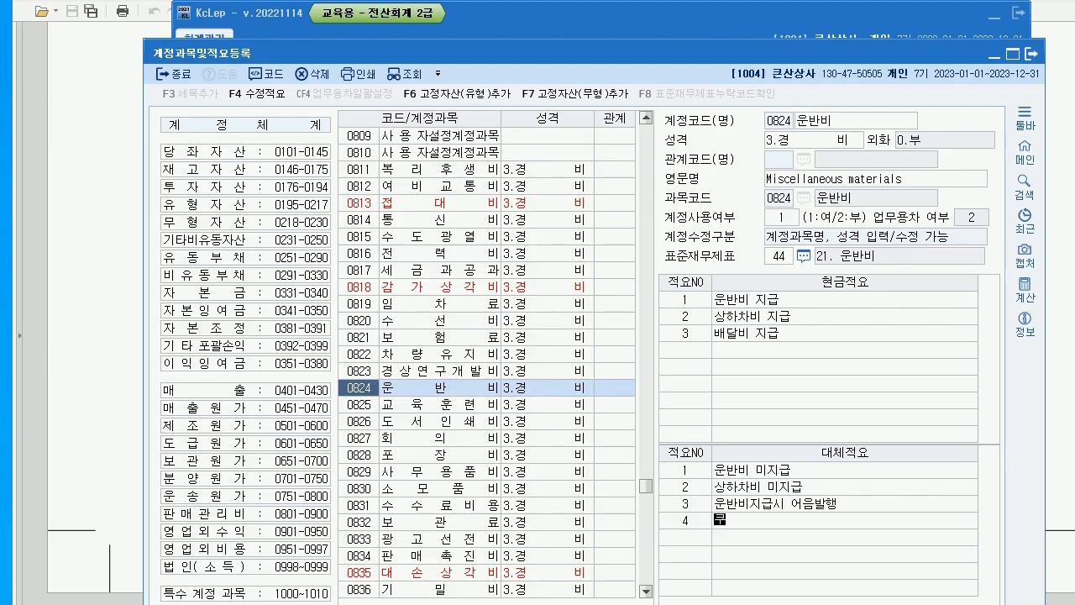
pyautogui.write(' 서비스')
pyautogui.press('BackSpace')
pyautogui.press('BackSpace')
pyautogui.write('ㅛ')
pyautogui.write('금')
pyautogui.write(' 보통예')
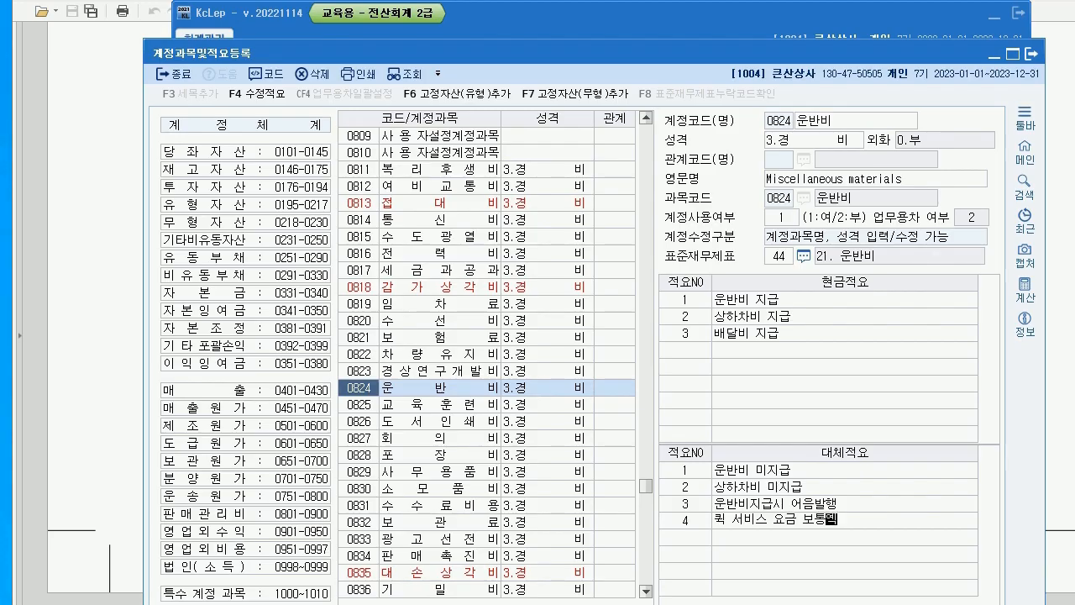
pyautogui.write('금 이체 지급')
pyautogui.press('Return')
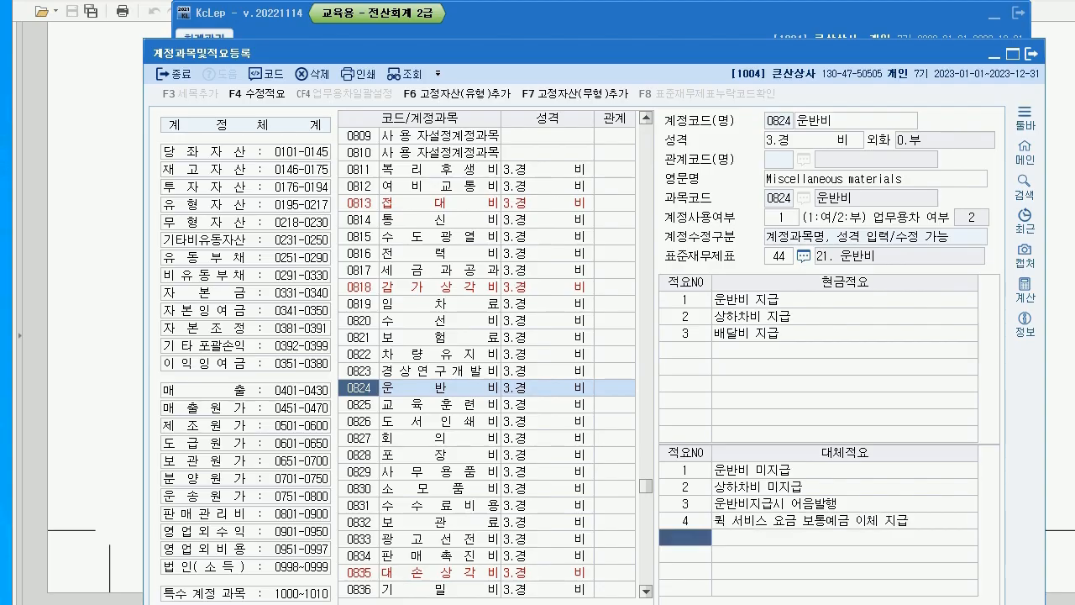
pyautogui.click(844, 519)
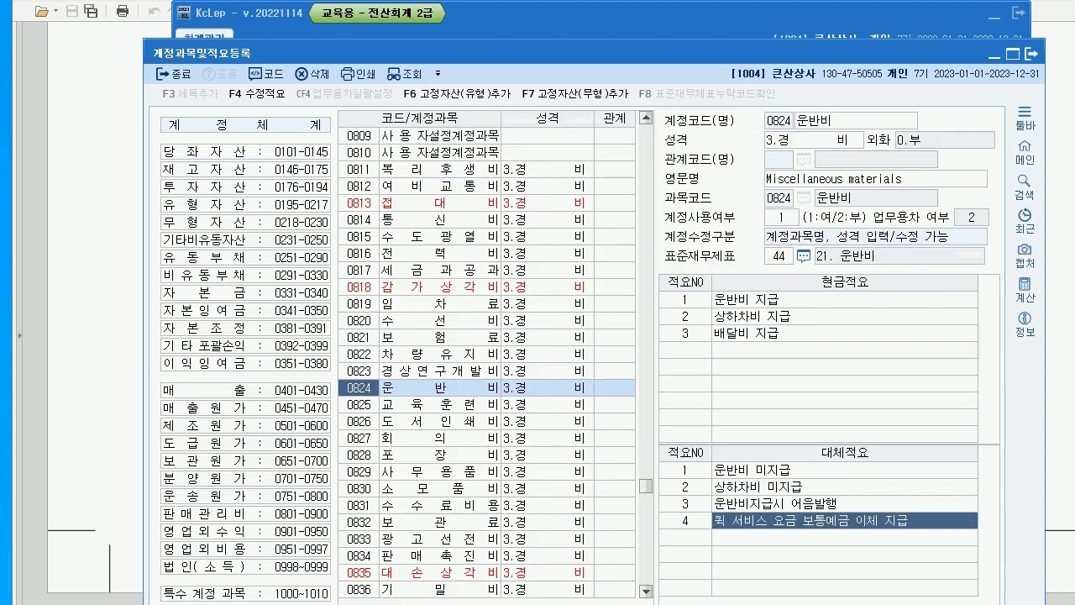
# Check the summary against the PDF and scroll to question 03's credit-card item
pyautogui.hotkey('alt', 'Tab')
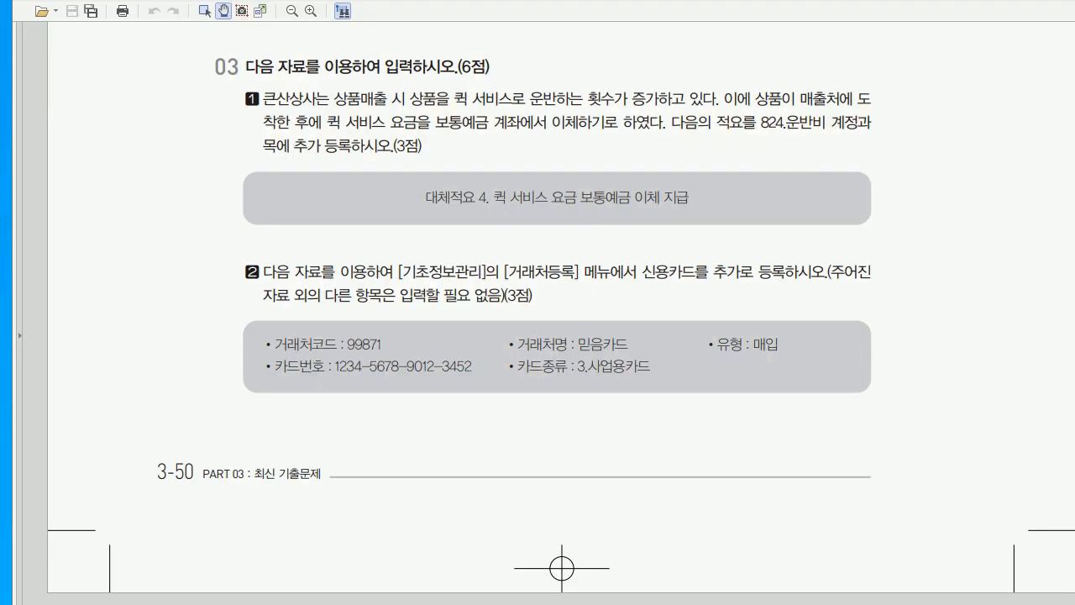
pyautogui.hotkey('alt', 'Tab')
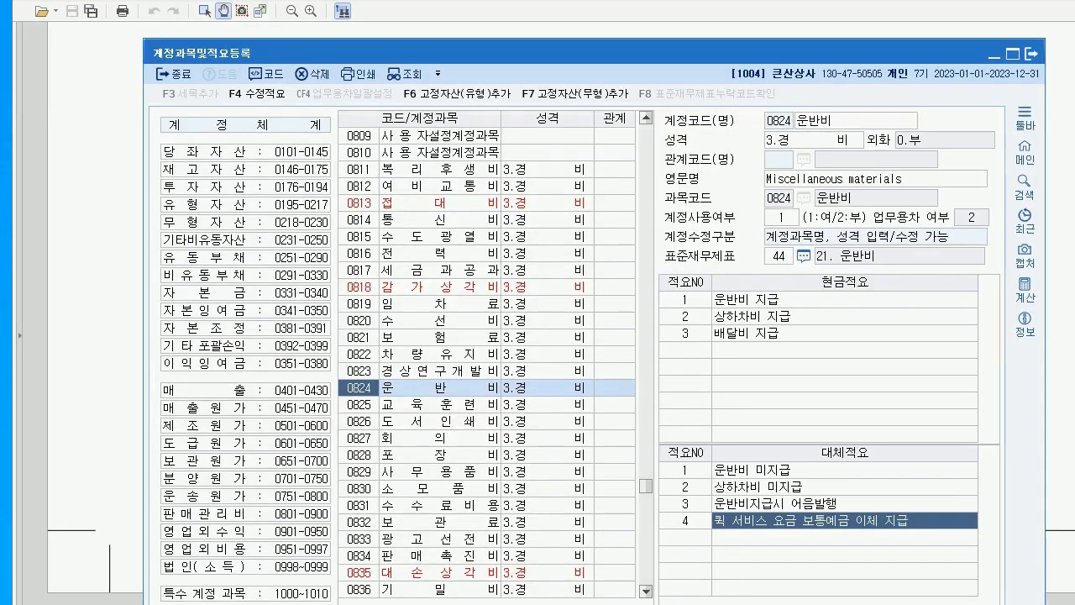
pyautogui.hotkey('alt', 'Tab')
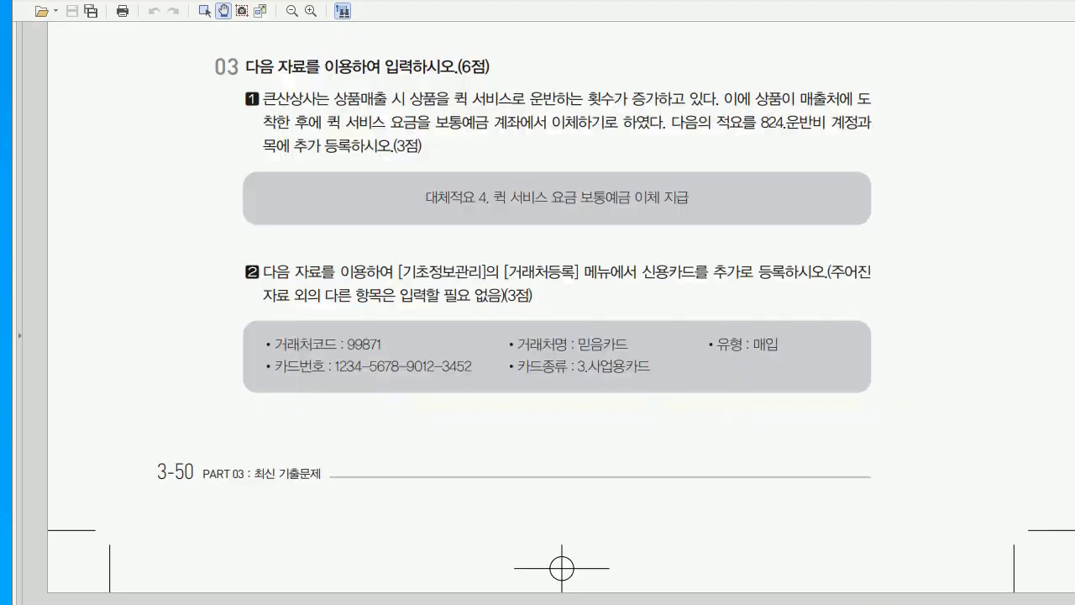
pyautogui.scroll(-5, 561, 326)
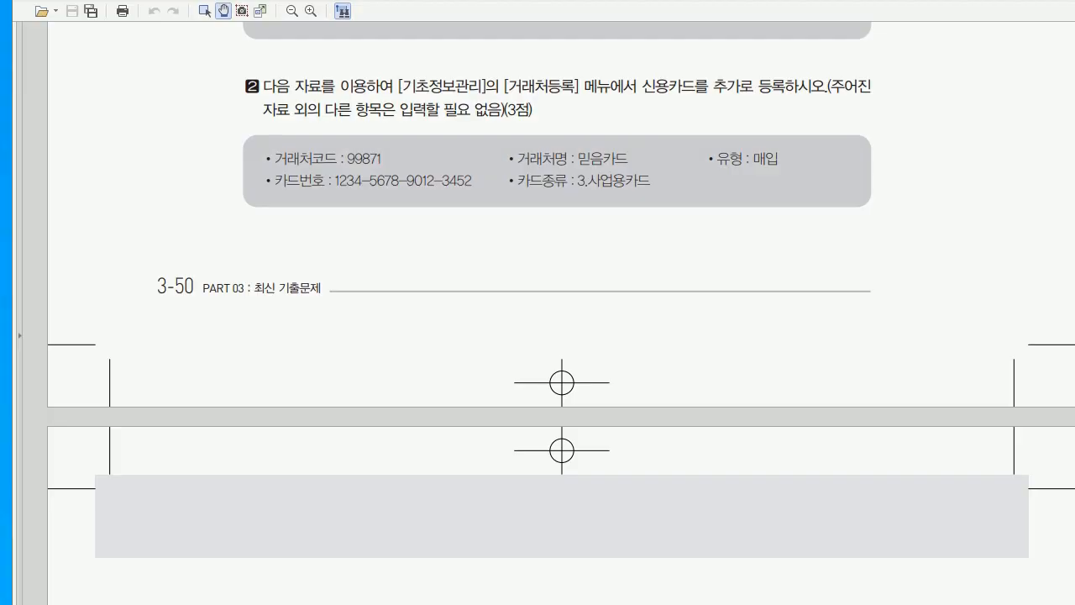
# In 거래처등록's 신용카드 list, add partner code 99871 named 믿음카드
pyautogui.hotkey('alt', 'Tab')
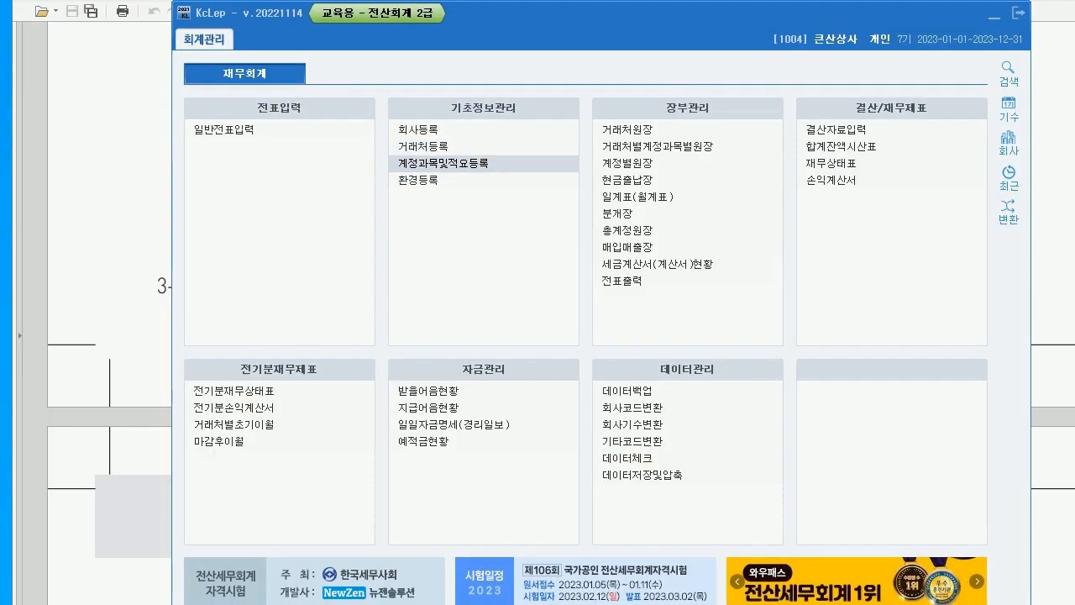
pyautogui.click(423, 146)
pyautogui.click(343, 86)
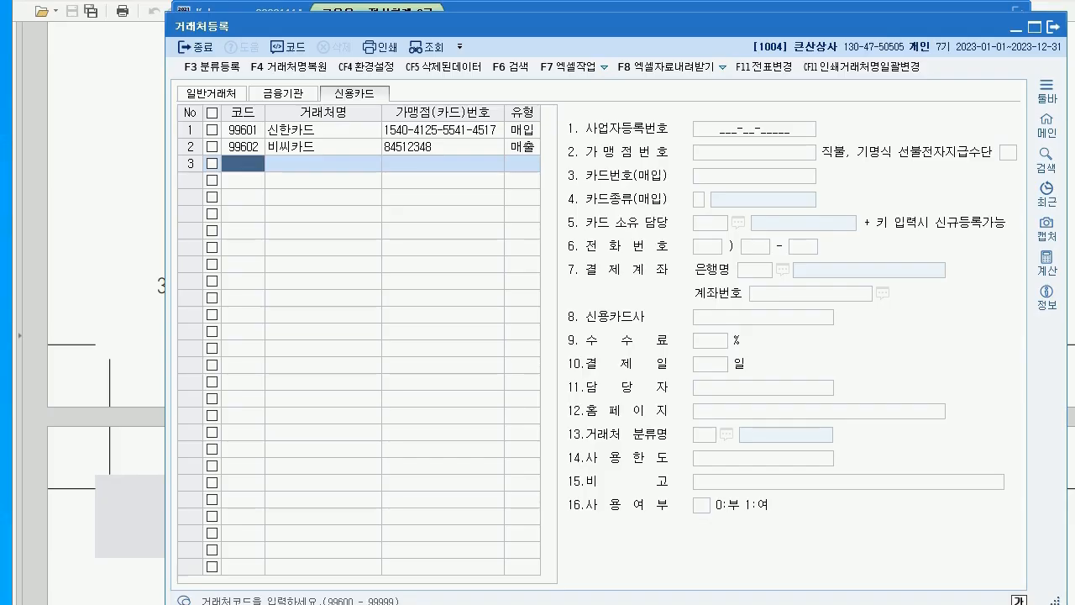
pyautogui.write('99874')
pyautogui.press('Return')
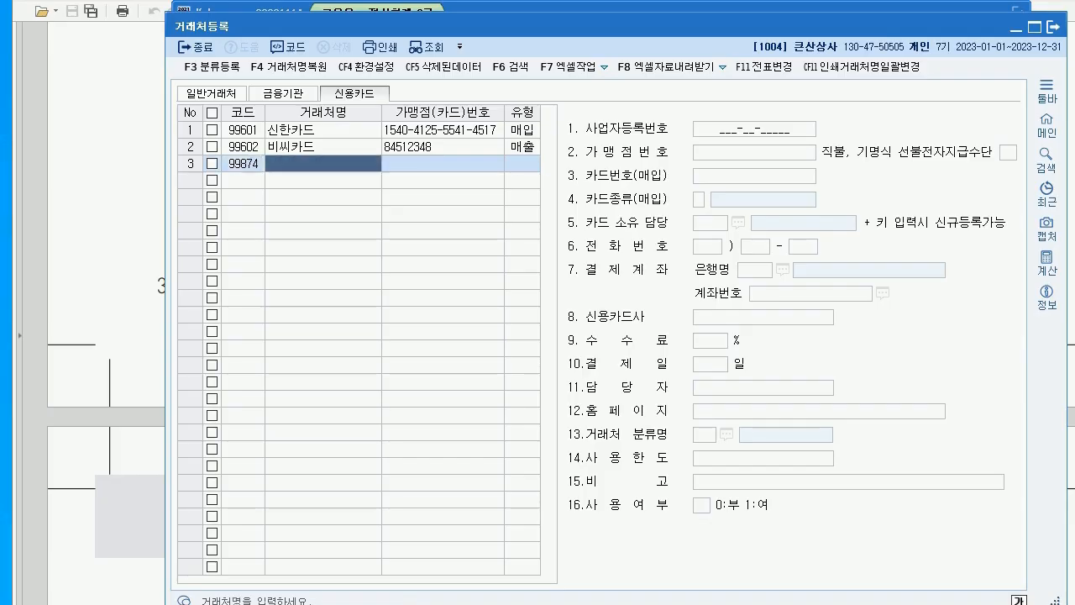
pyautogui.click(251, 163)
pyautogui.write('99871')
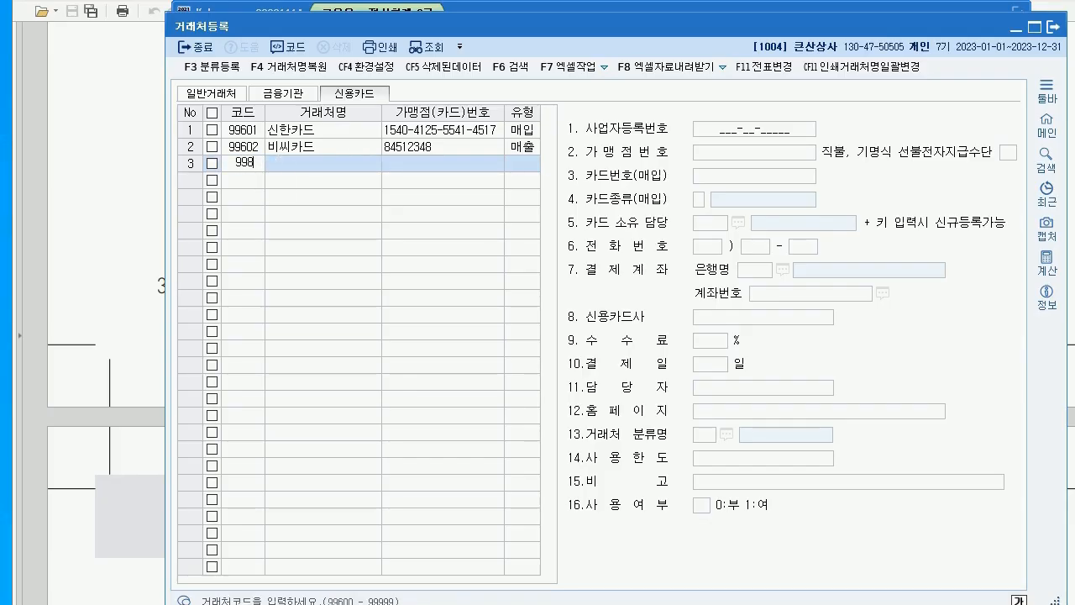
pyautogui.press('Return')
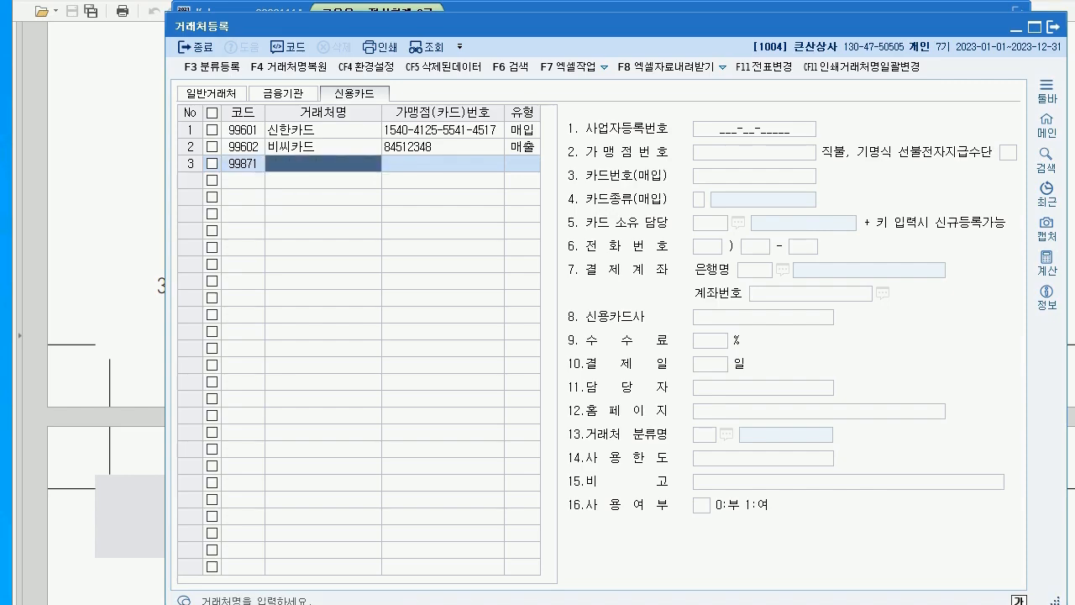
pyautogui.write('미')
pyautogui.write('음카드')
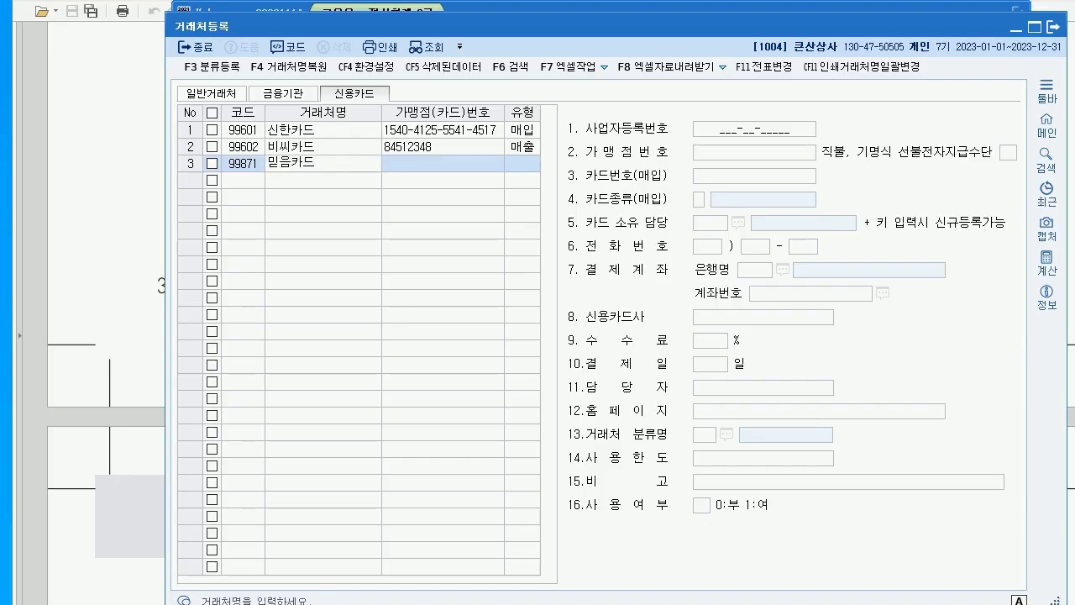
pyautogui.press('Return')
pyautogui.press('Return')
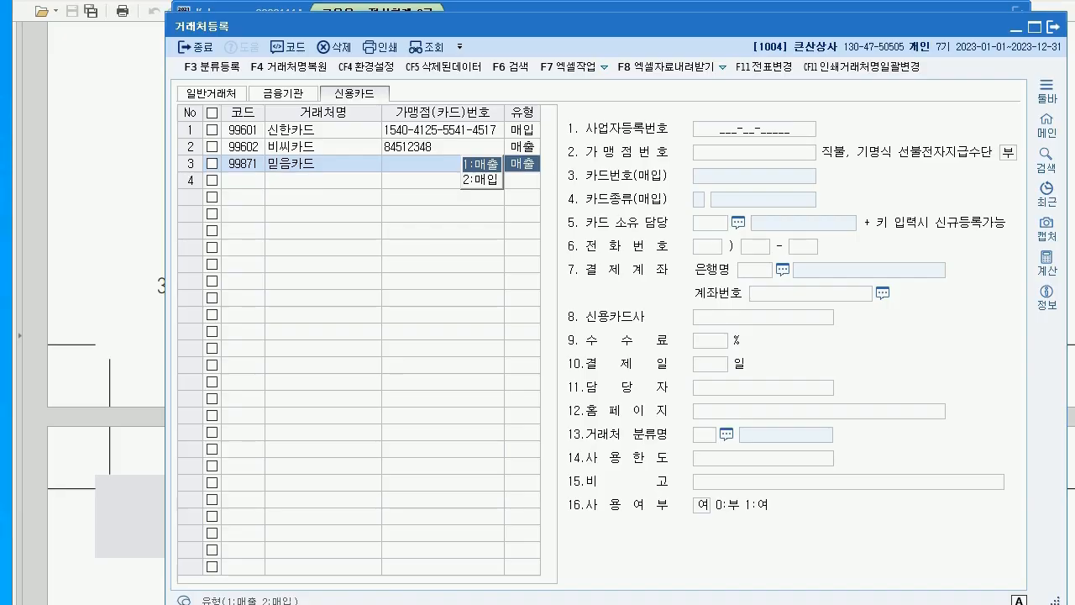
# Set 믿음카드 as a 매입 card, enter its card number, and choose 3.사업용카드
pyautogui.press('Down')
pyautogui.press('Return')
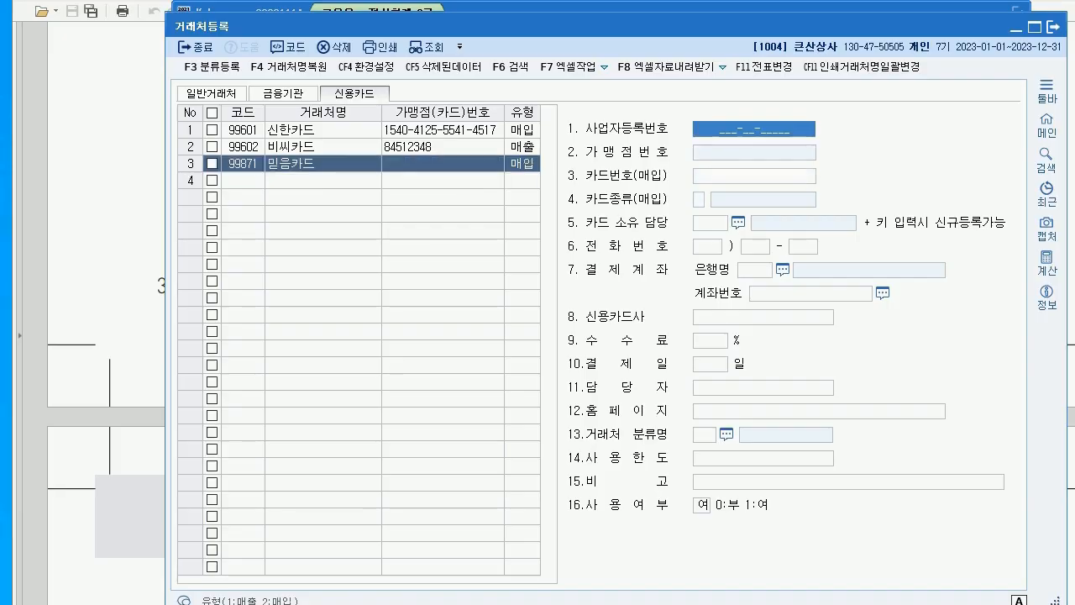
pyautogui.click(753, 175)
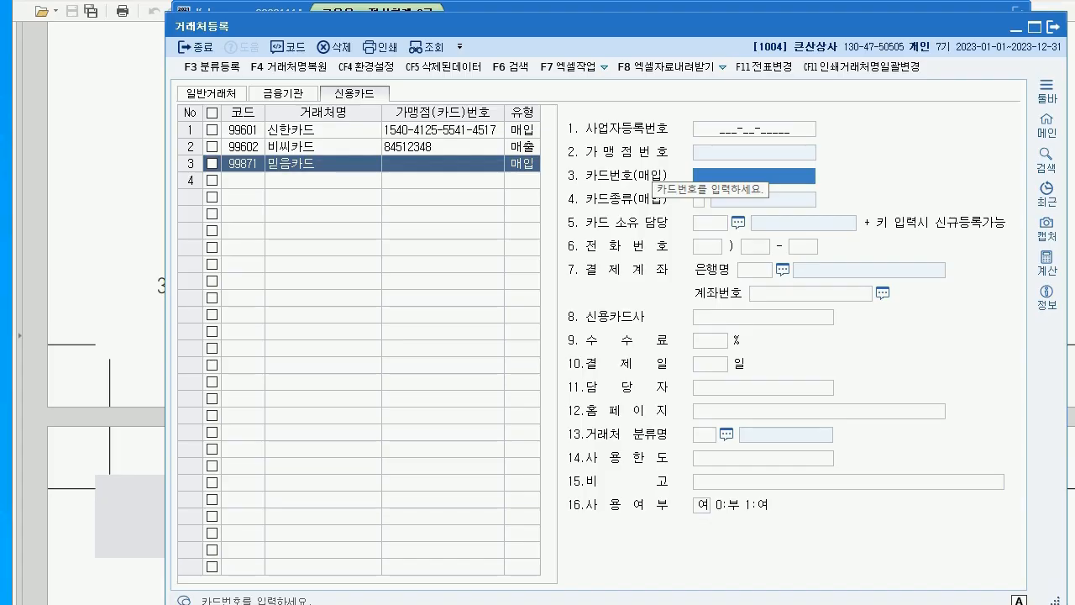
pyautogui.write('1234-')
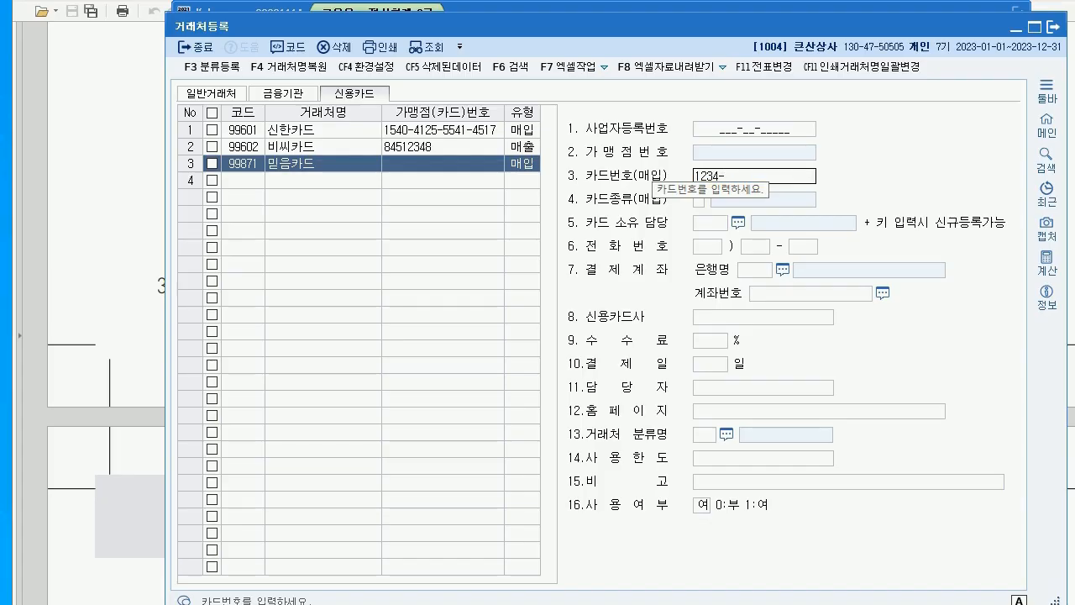
pyautogui.write('5678-')
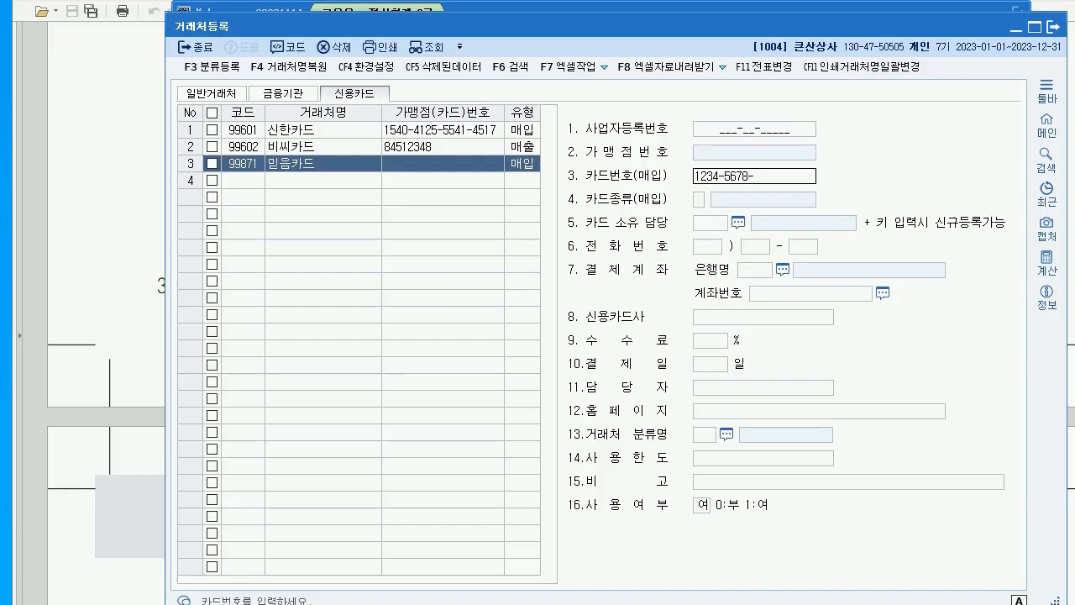
pyautogui.write('9012-3452')
pyautogui.press('Return')
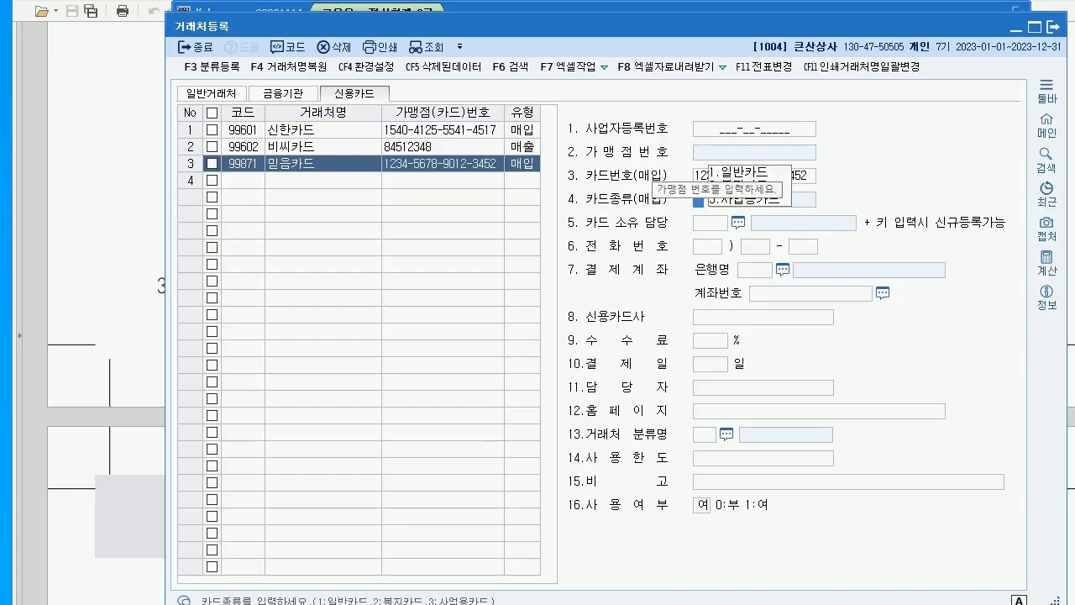
pyautogui.press('Return')
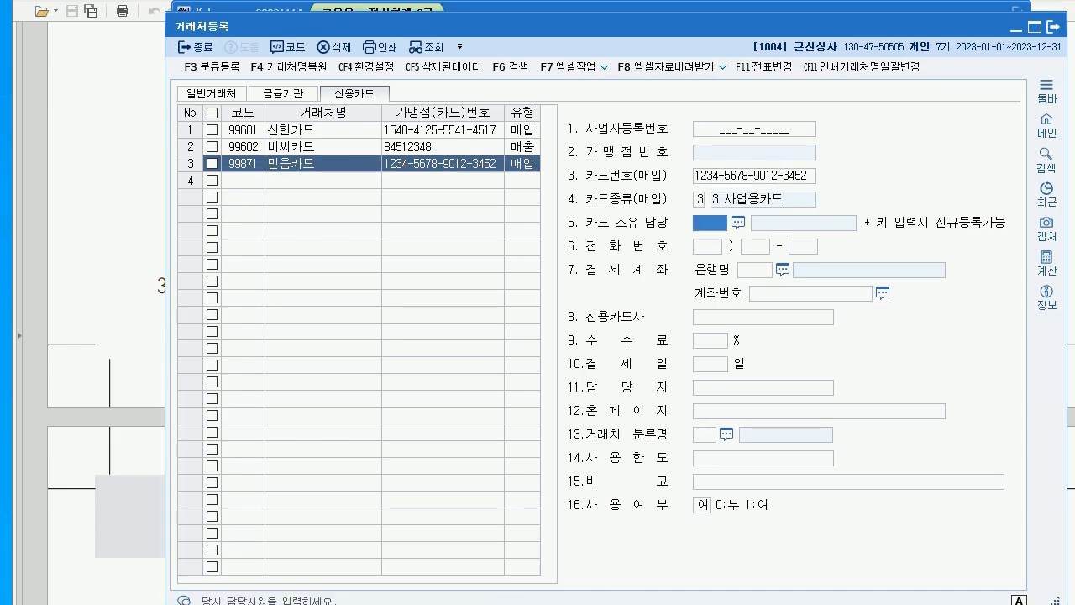
# Read question 04's transactions, including the 8월 28일 거래명세표, then return to KcLep
pyautogui.hotkey('alt', 'Tab')
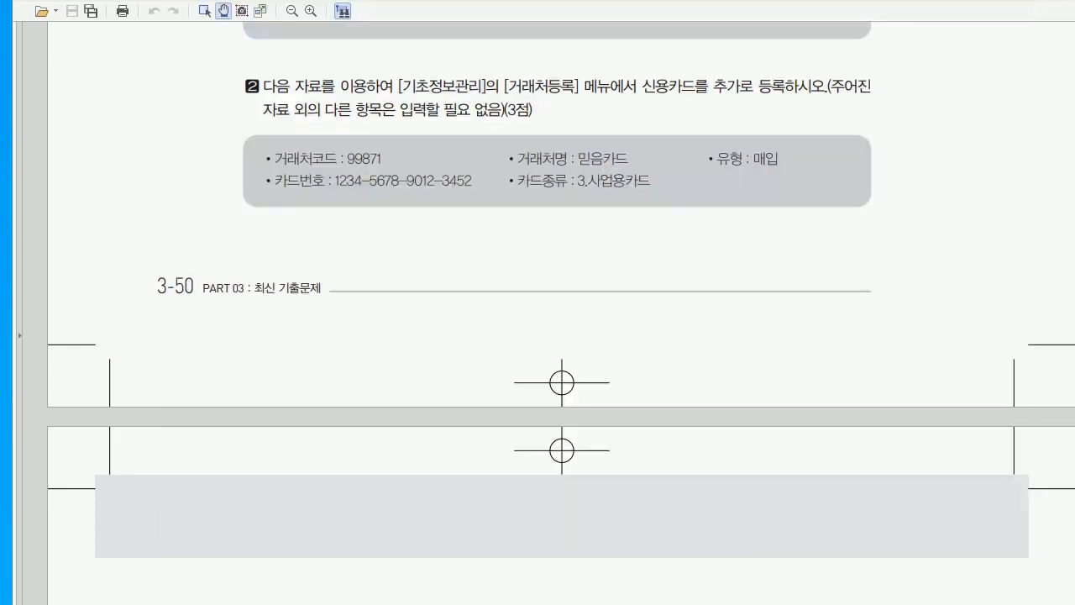
pyautogui.scroll(-5, 538, 336)
pyautogui.scroll(-3, 537, 335)
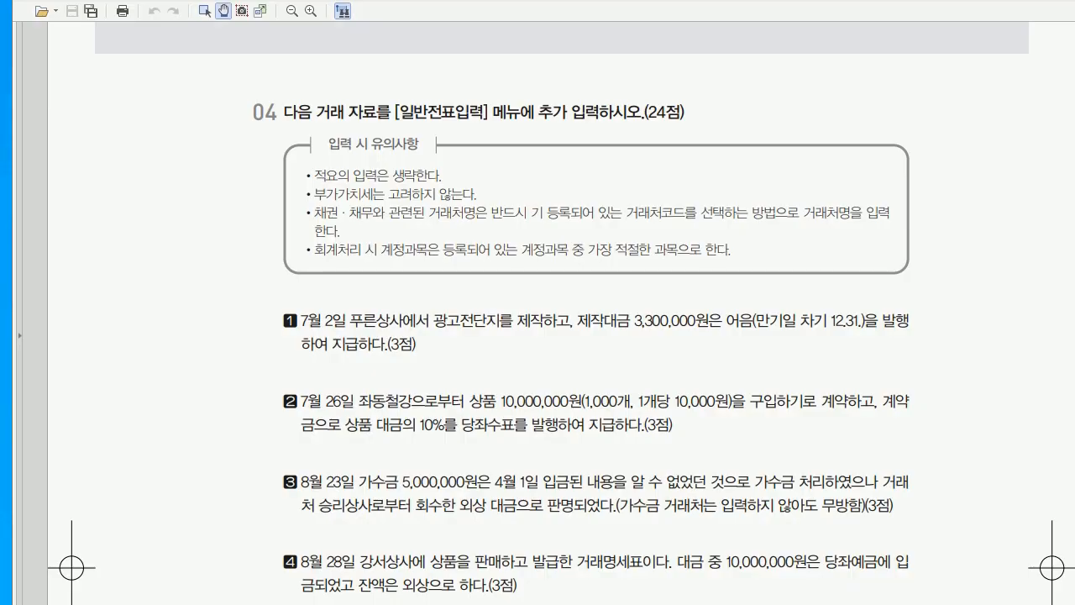
pyautogui.scroll(-5, 538, 336)
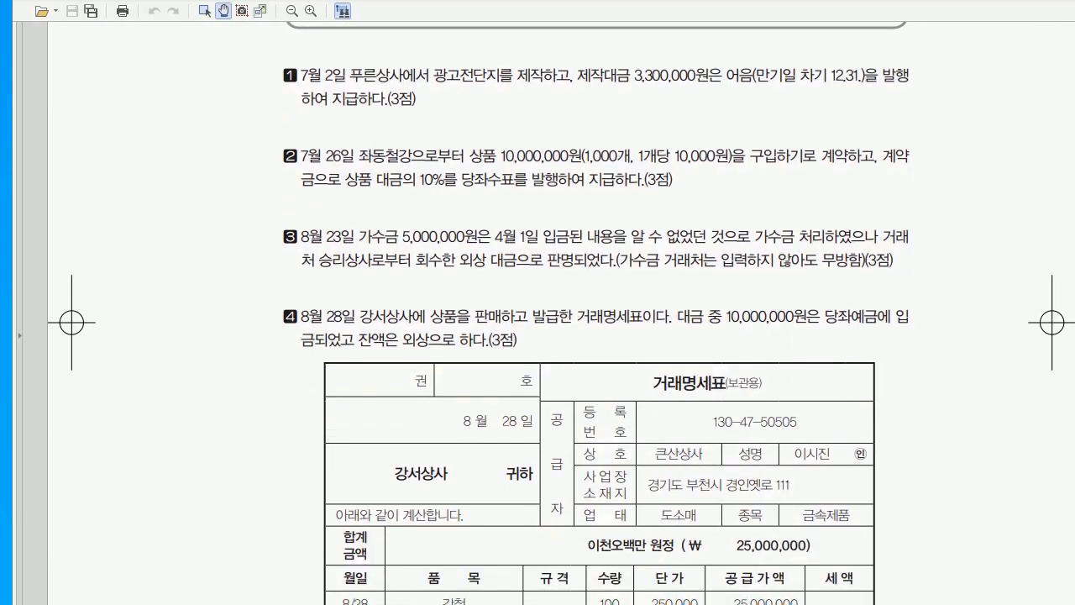
pyautogui.hotkey('alt', 'Tab')
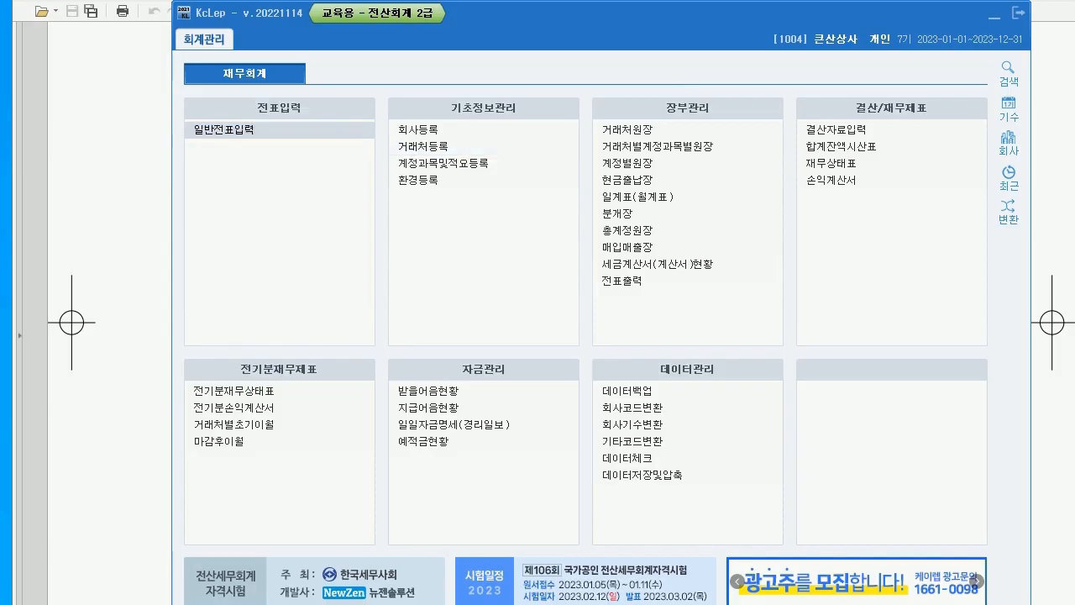
# Open 일반전표입력 for July 2 and bring the first transaction question into view
pyautogui.press('Return')
pyautogui.write('7')
pyautogui.press('Return')
pyautogui.write('2')
pyautogui.press('Return')
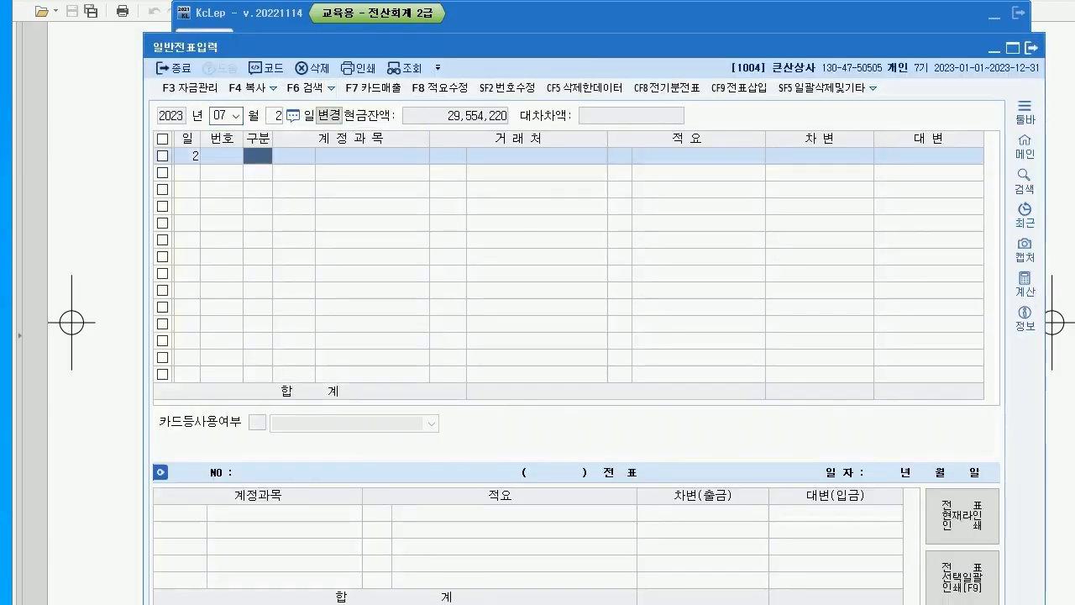
pyautogui.hotkey('alt', 'Tab')
pyautogui.scroll(-1, 561, 313)
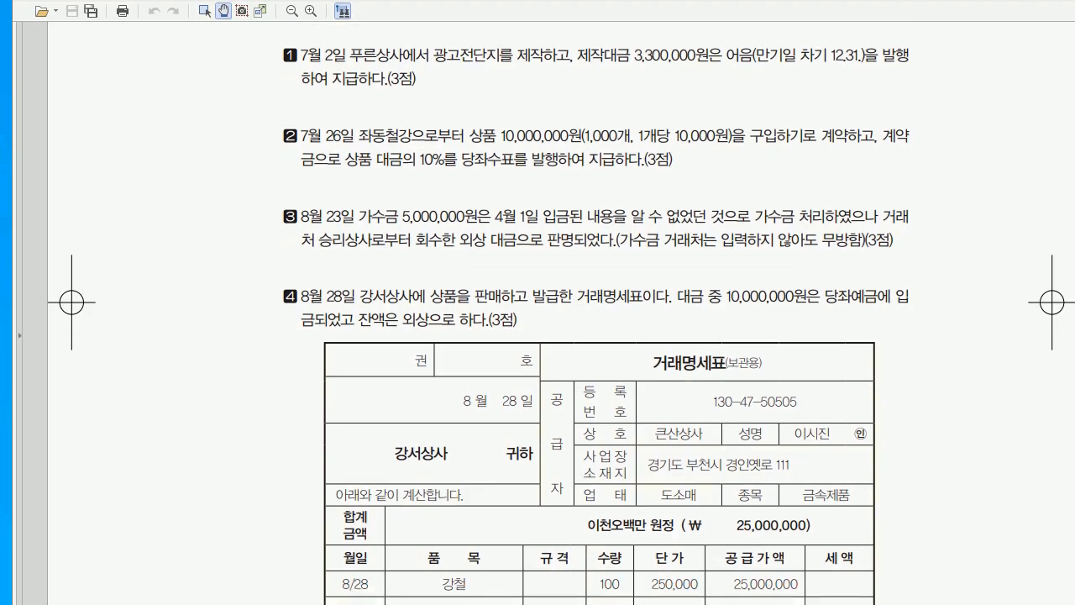
pyautogui.hotkey('alt', 'Tab')
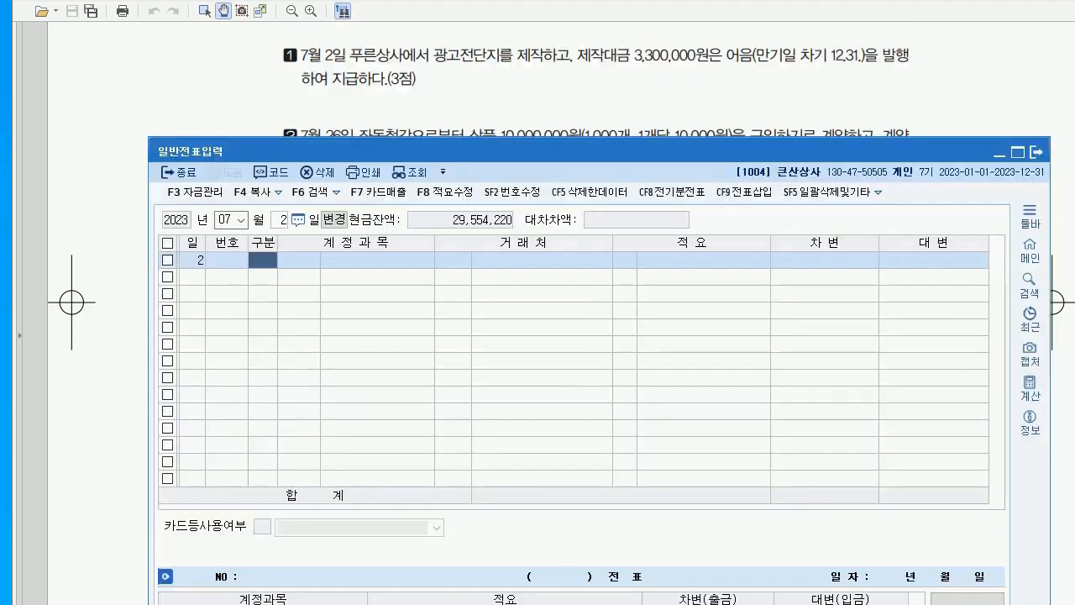
pyautogui.moveTo(588, 151); pyautogui.dragTo(584, 140)
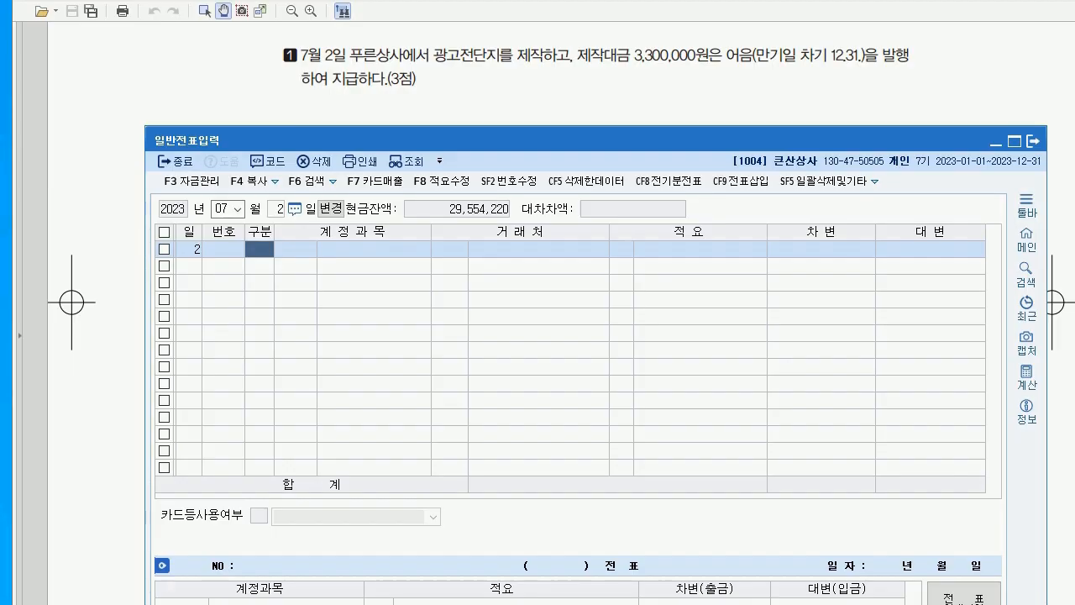
# Debit 833 광고선전비 3,300,000 on the July 2 voucher
pyautogui.press('3')
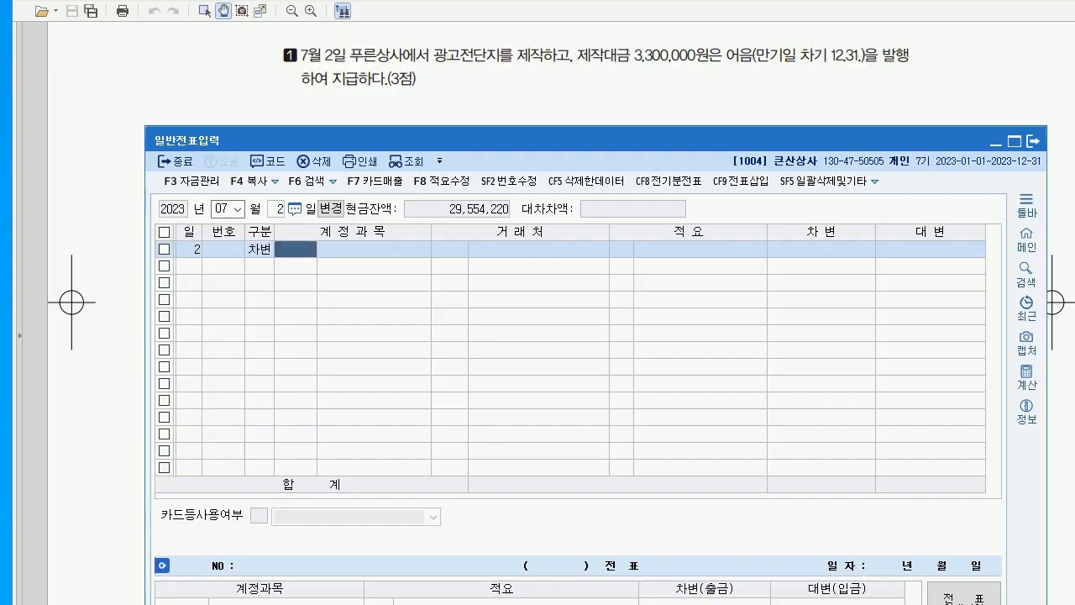
pyautogui.write('833')
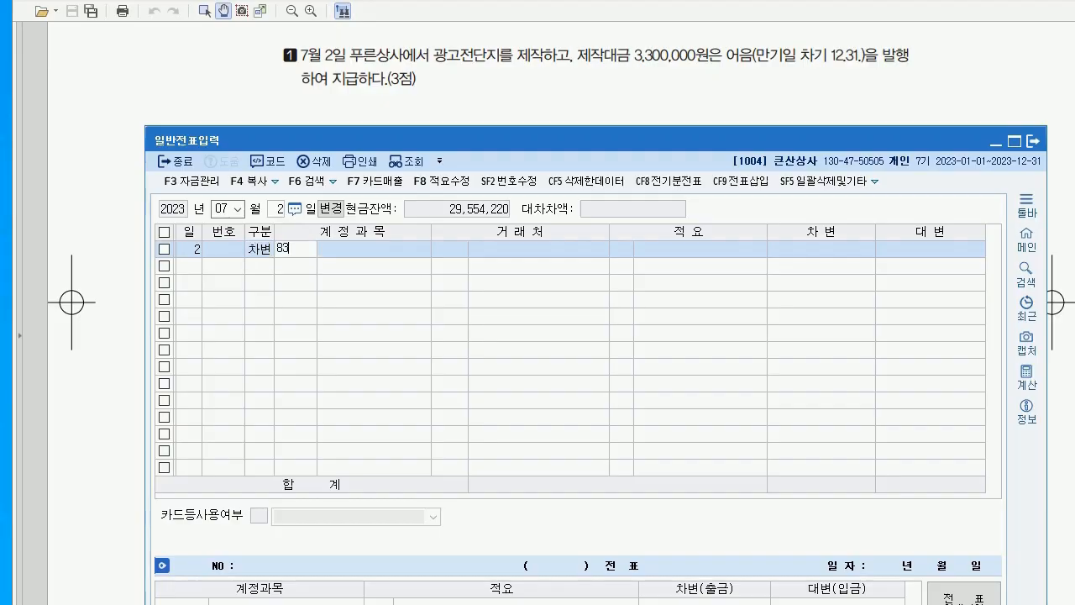
pyautogui.press('Return')
pyautogui.press('Return')
pyautogui.press('Return')
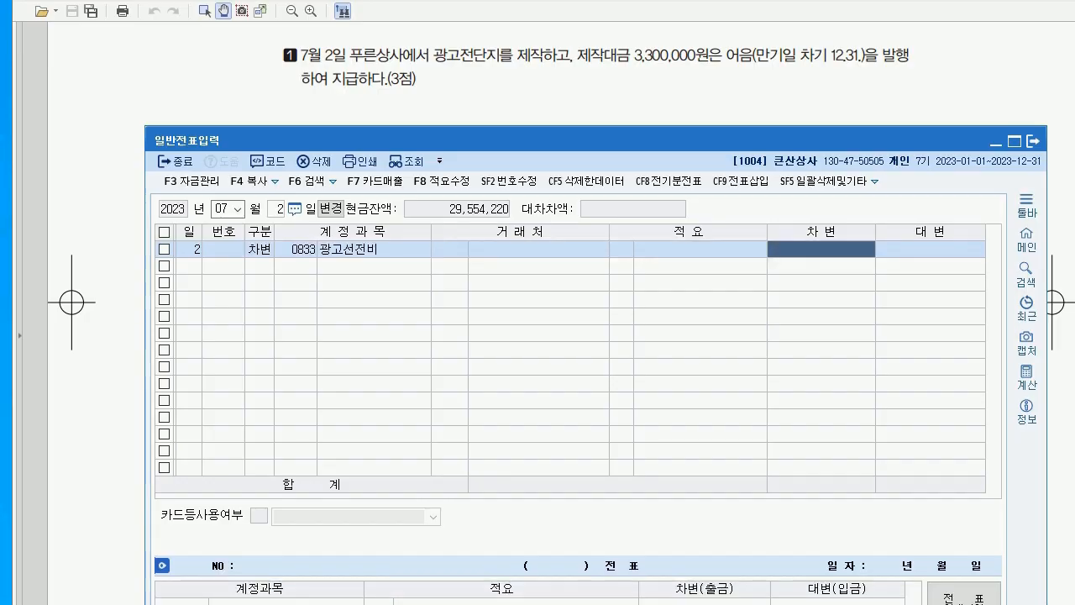
pyautogui.write('3300000')
pyautogui.press('Return')
pyautogui.press('4')
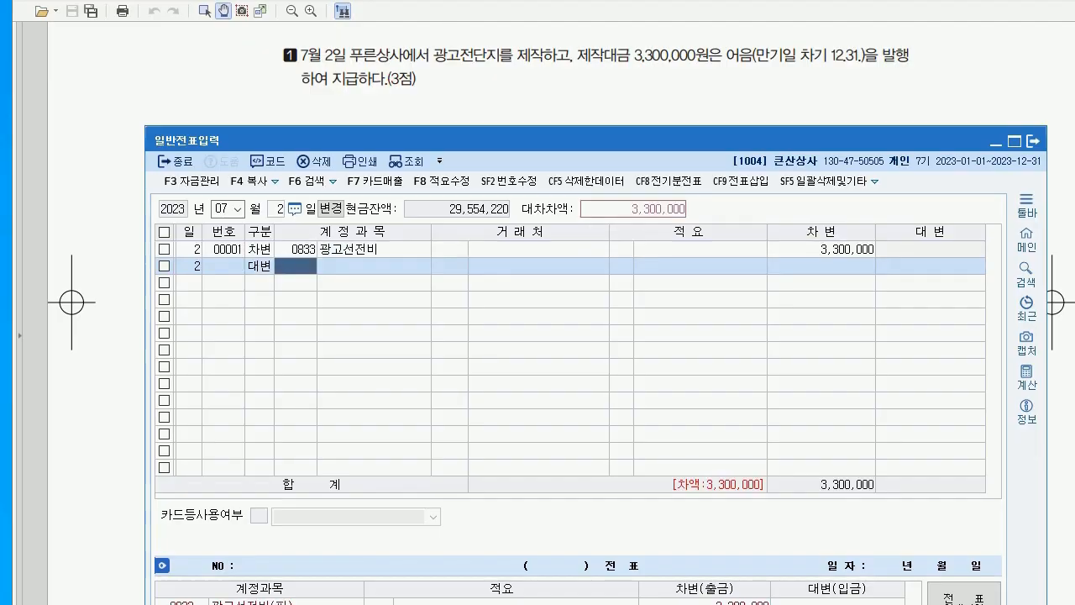
pyautogui.moveTo(738, 72); pyautogui.dragTo(892, 61)
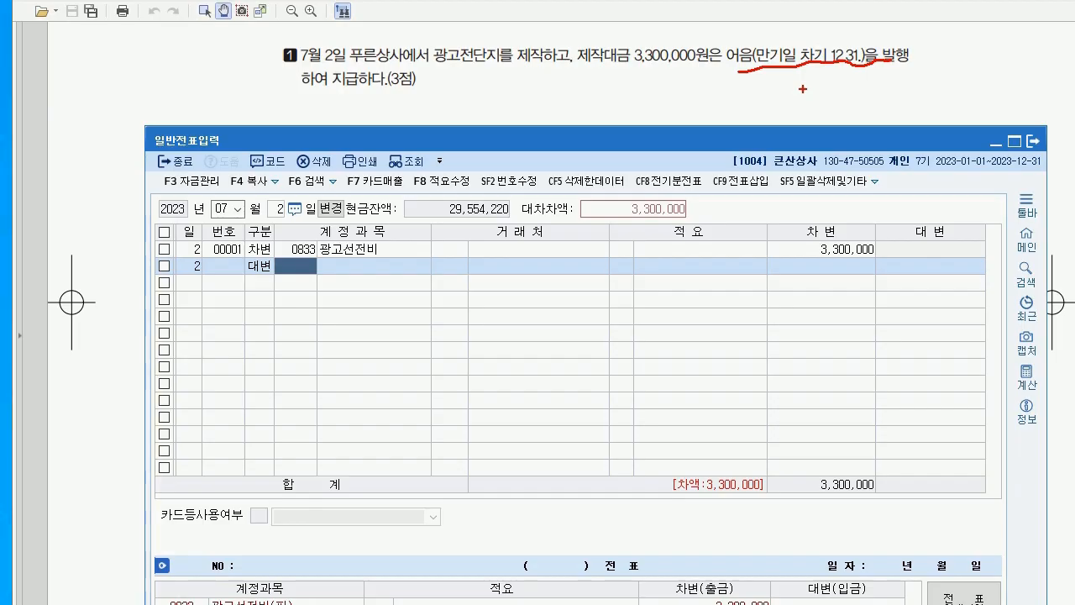
pyautogui.press('Escape')
# Credit 253 미지급금 to partner 푸른상사, then start a new voucher dated July 26
pyautogui.write('253')
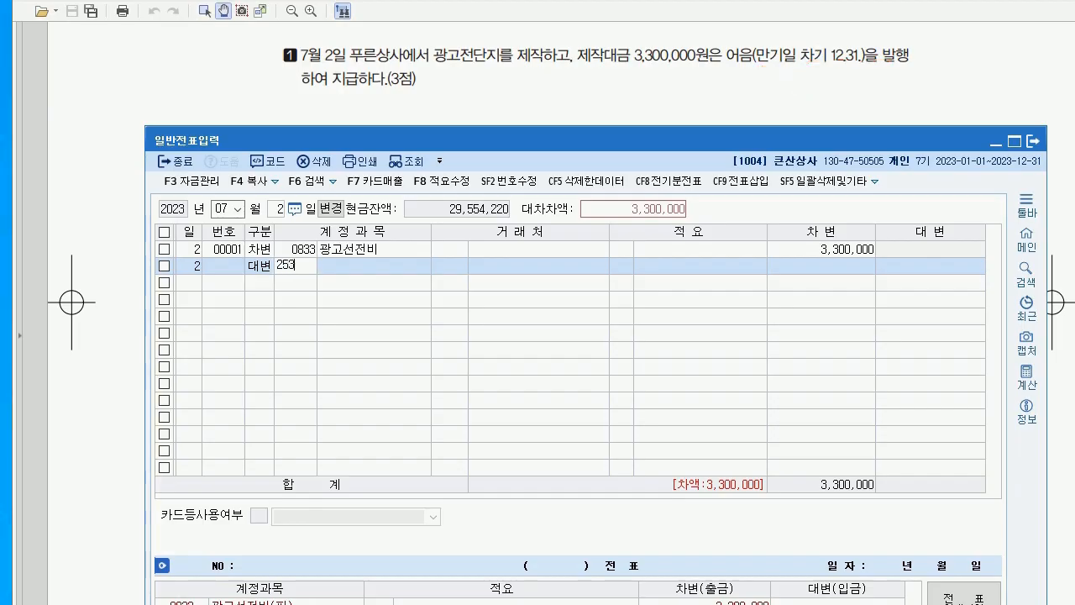
pyautogui.press('Return')
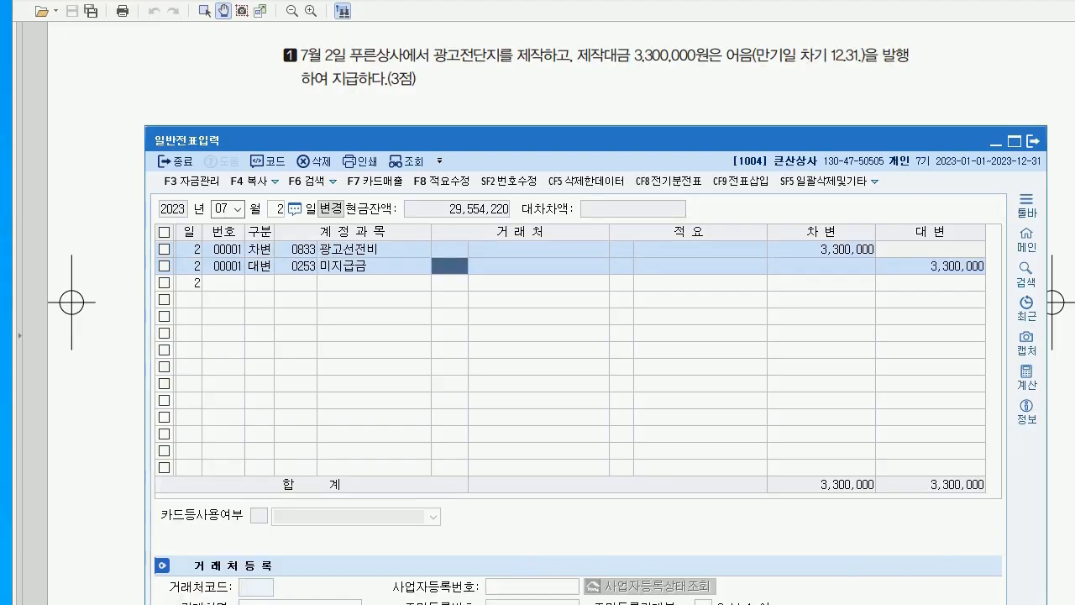
pyautogui.write('푸른')
pyautogui.press('Return')
pyautogui.press('Return')
pyautogui.press('Return')
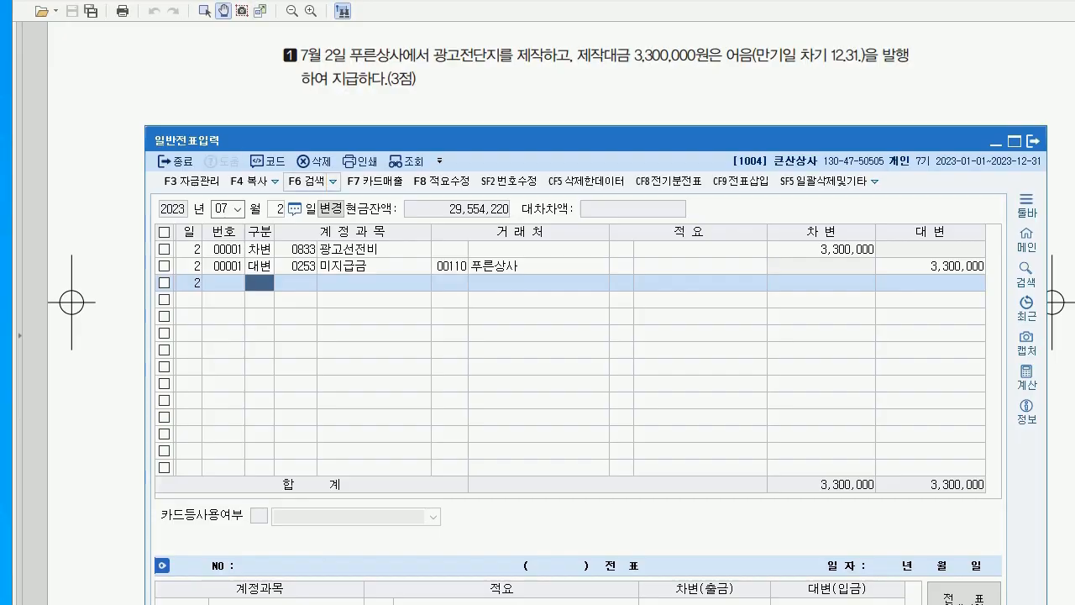
pyautogui.click(277, 208)
pyautogui.write('6')
pyautogui.press('Return')
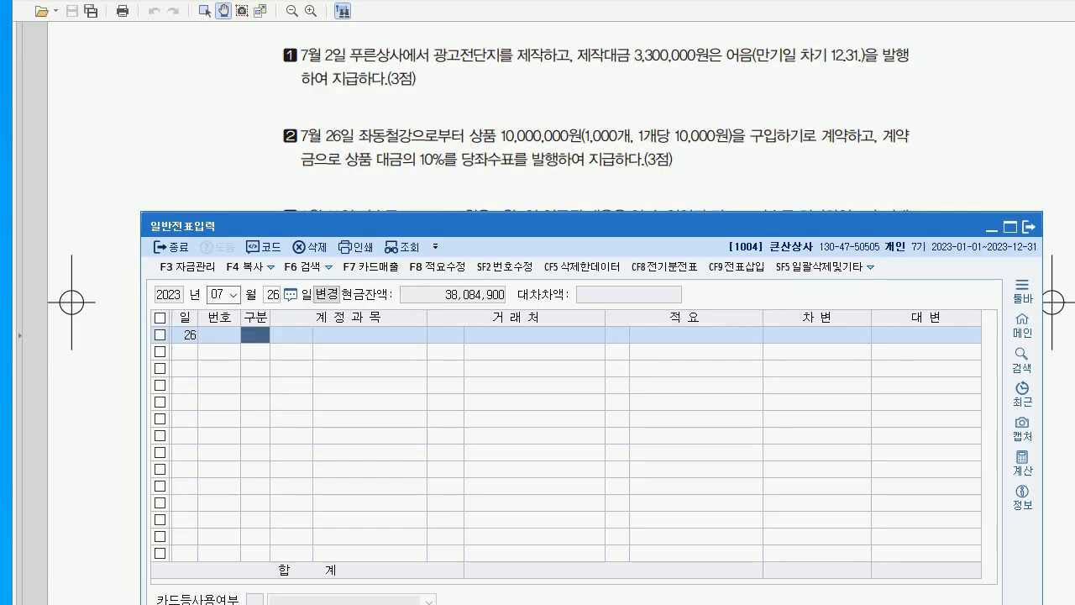
# Debit 131 선급금 1,000,000 for partner 좌동철강 on July 26
pyautogui.write('3')
pyautogui.press('Return')
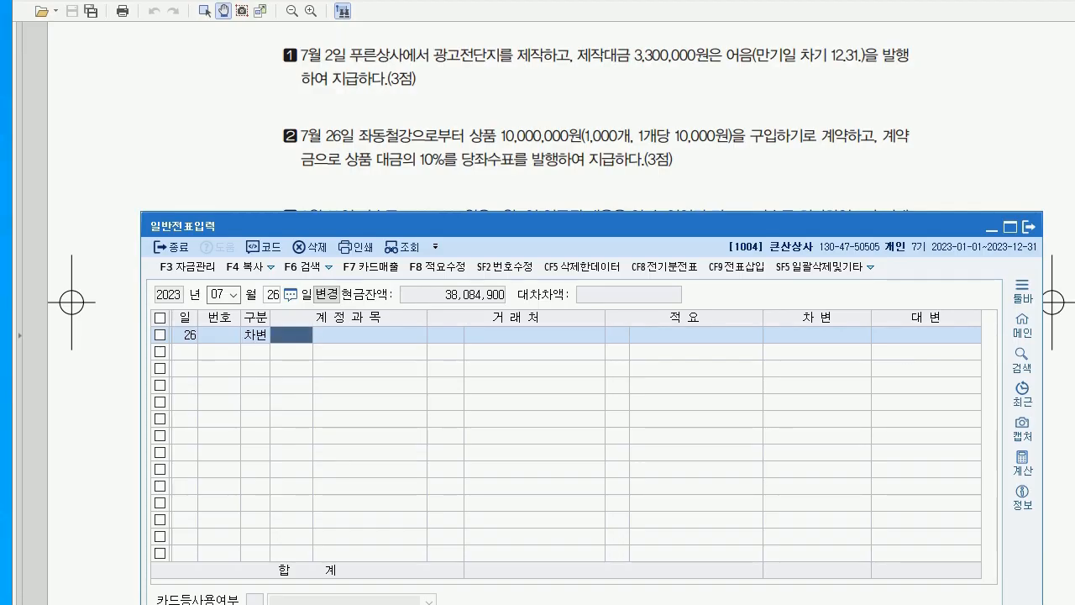
pyautogui.write('131')
pyautogui.press('Return')
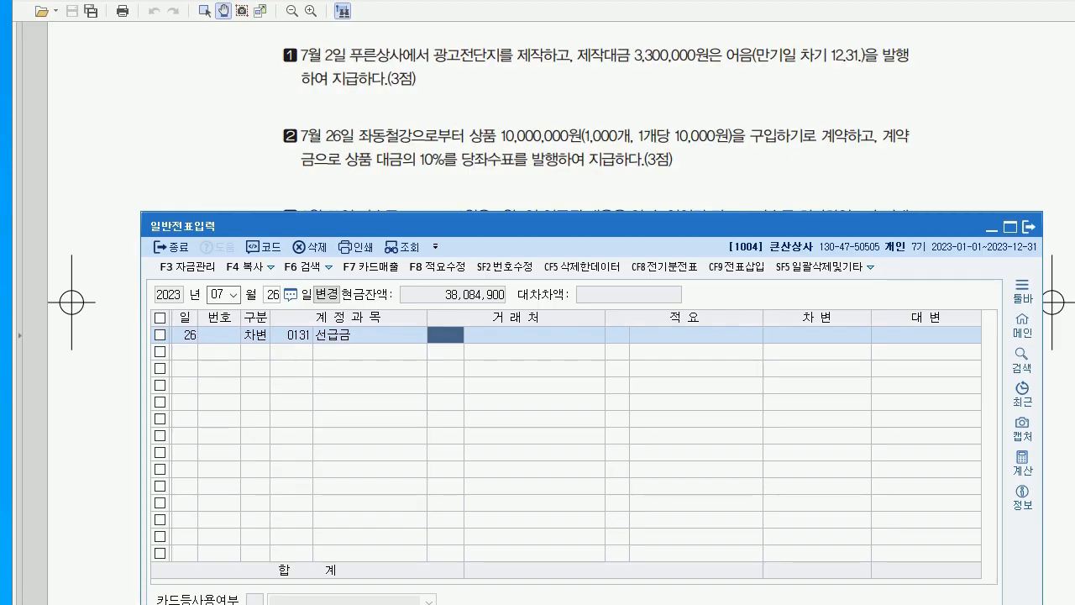
pyautogui.write('좌')
pyautogui.press('Return')
pyautogui.press('Return')
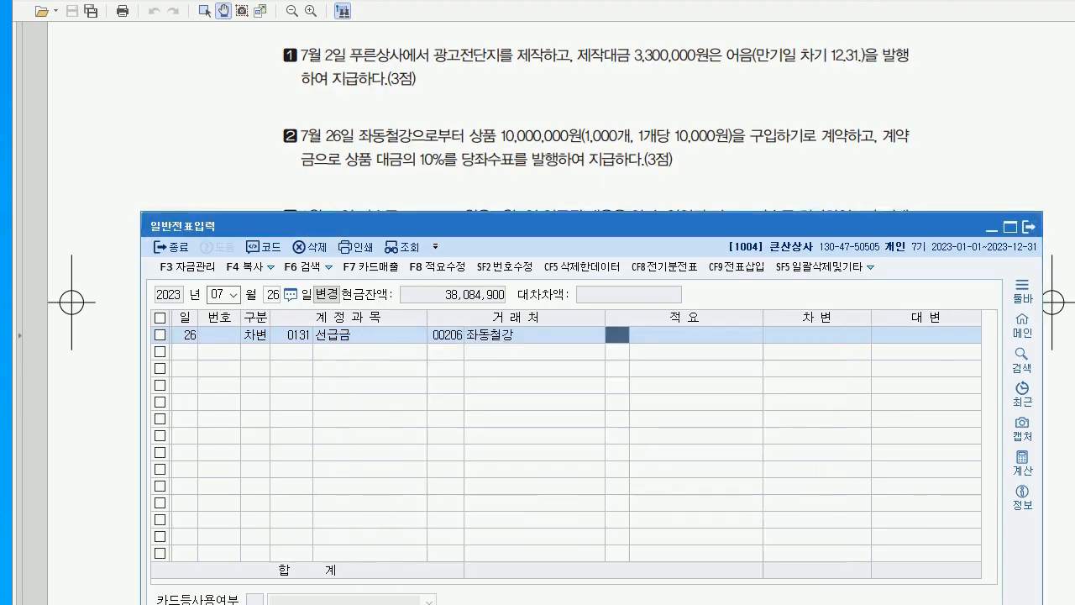
pyautogui.press('Return')
pyautogui.press('Return')
pyautogui.write('1000000')
pyautogui.press('Return')
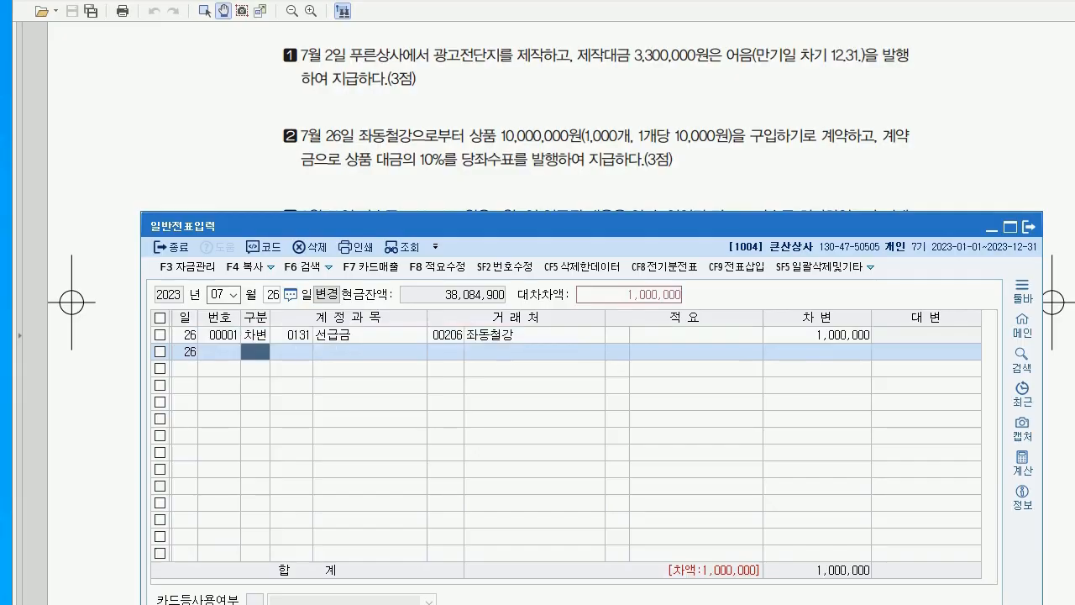
# Credit 102 당좌예금 1,000,000 to balance the July 26 voucher
pyautogui.press('4')
pyautogui.press('Return')
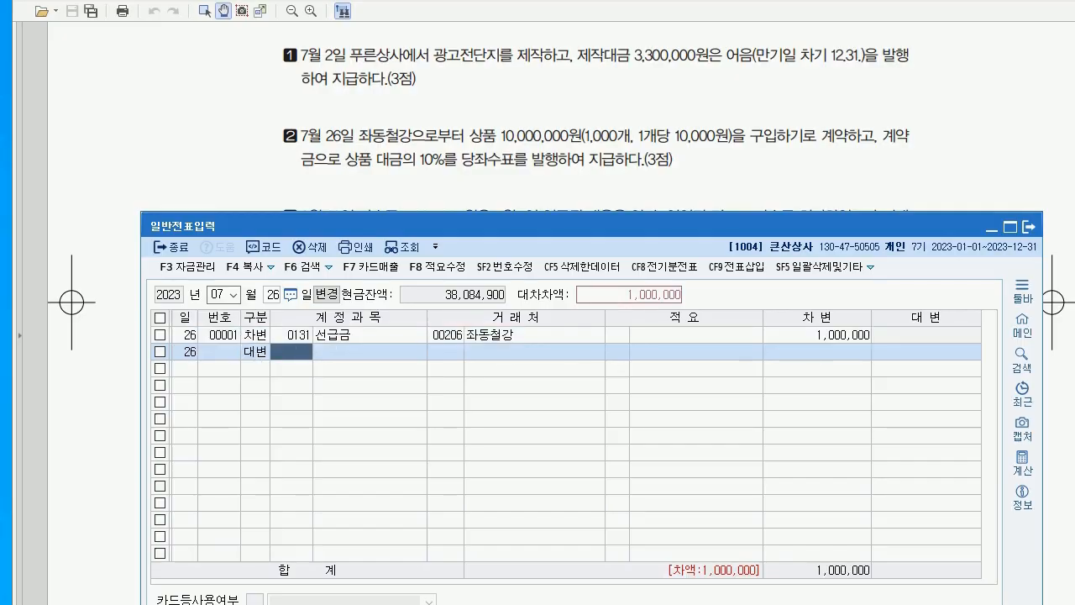
pyautogui.write('102')
pyautogui.press('Return')
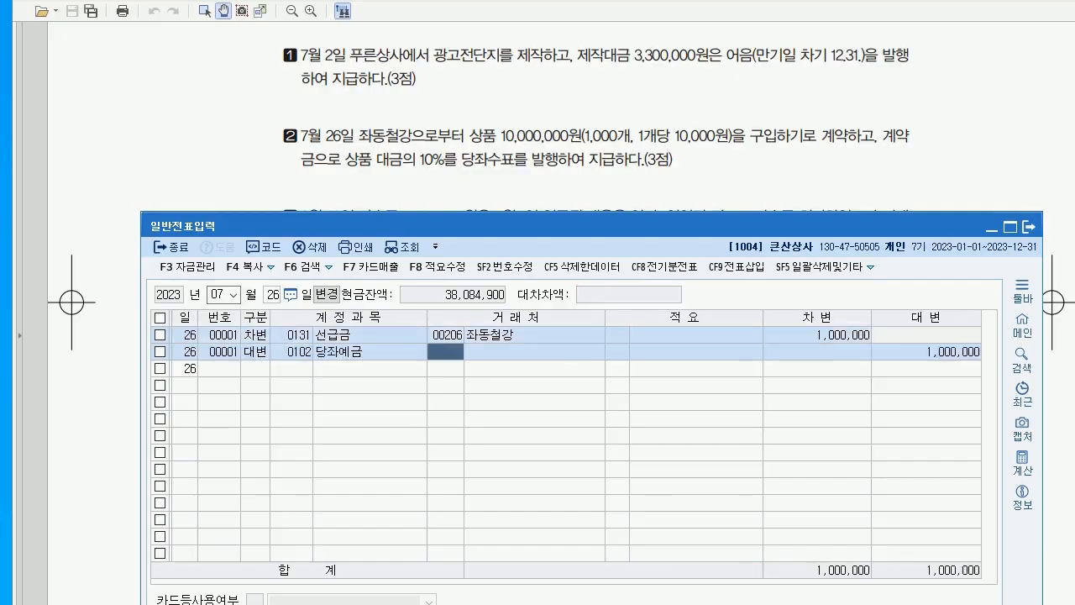
pyautogui.press('Return')
pyautogui.press('Return')
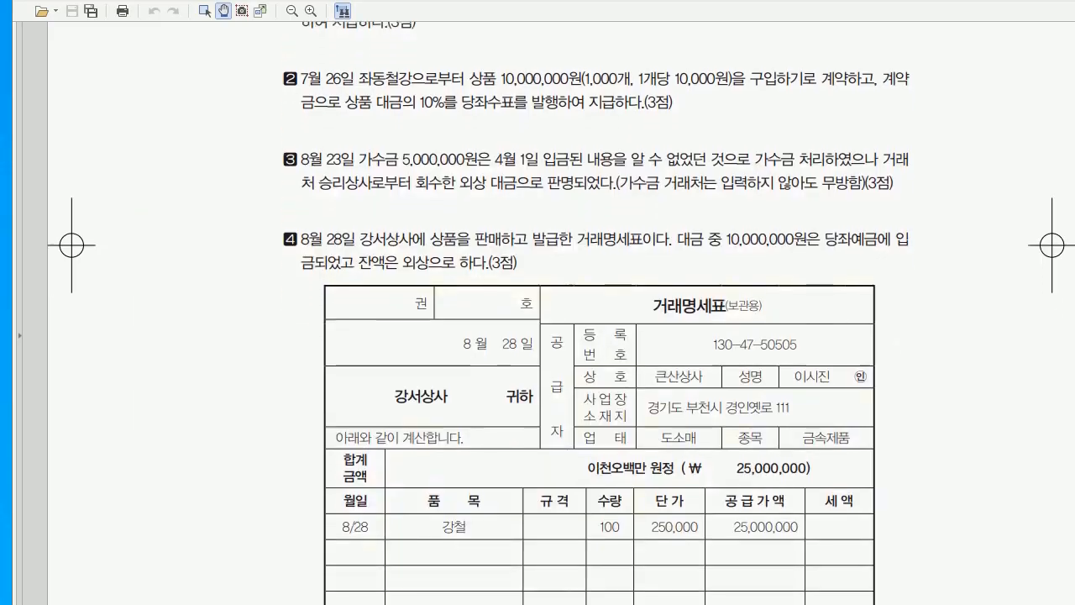
pyautogui.scroll(-2, 561, 316)
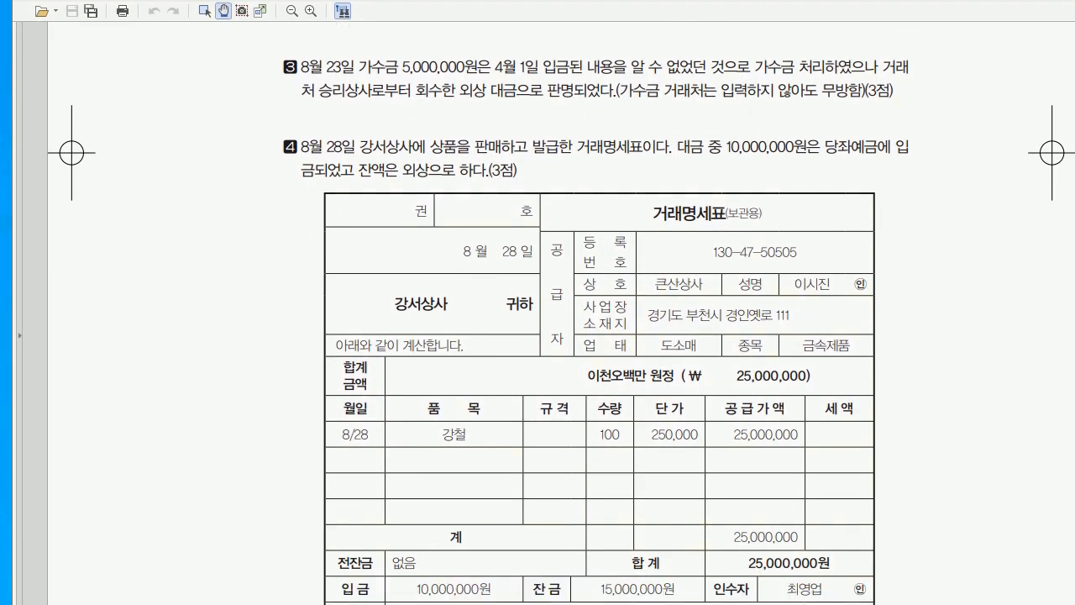
# Set the general voucher date to August 23 (month 08, day 23)
pyautogui.hotkey('alt', 'Tab')
pyautogui.click(216, 294)
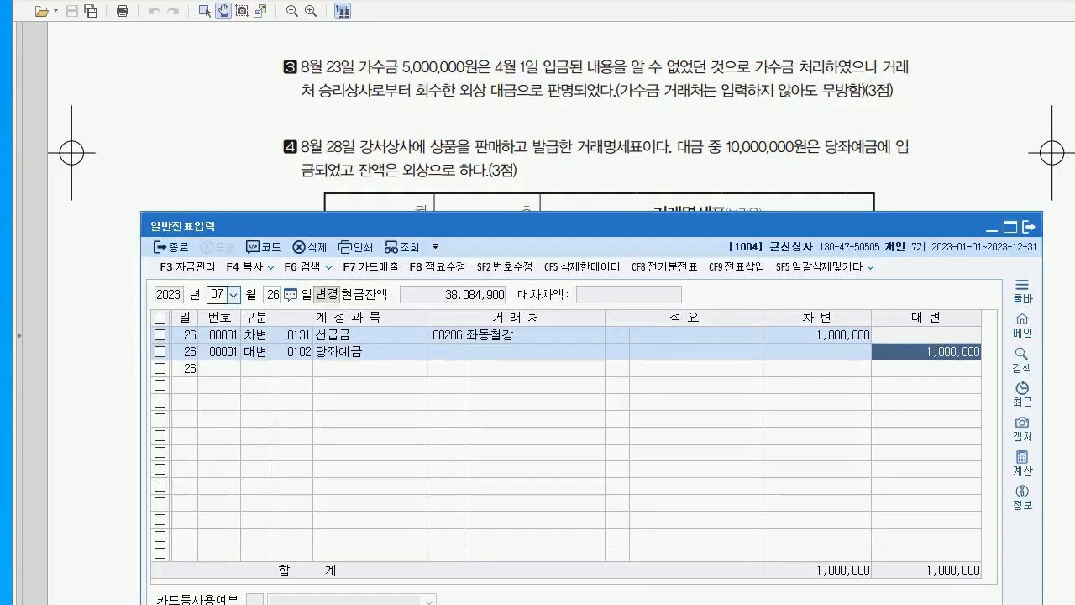
pyautogui.write('08')
pyautogui.press('Return')
pyautogui.write('23')
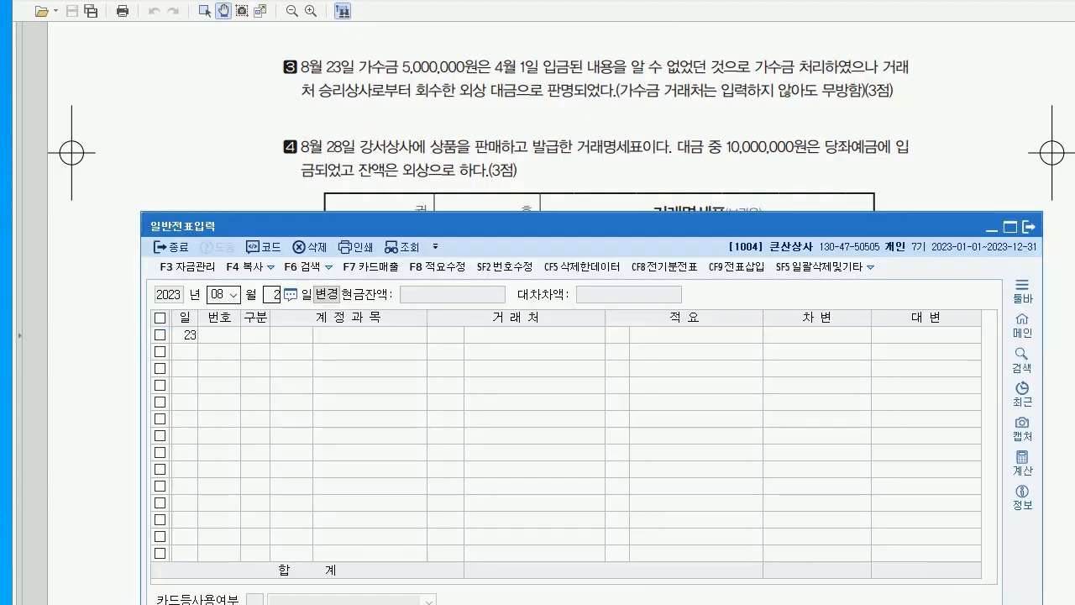
pyautogui.press('Return')
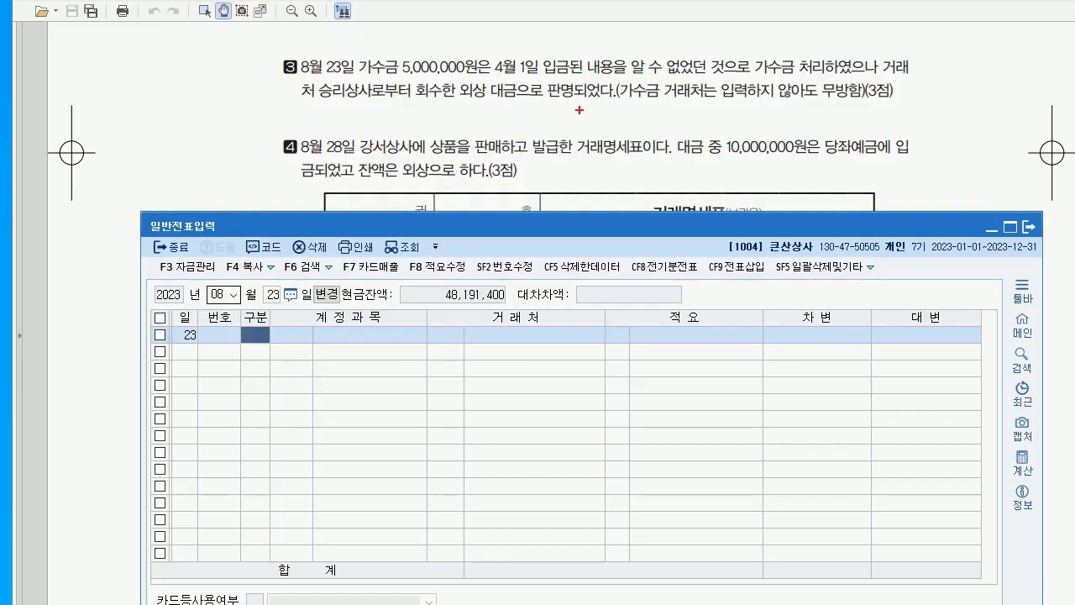
# Jot a red 가수금 note beside question 3 in the exam PDF
pyautogui.moveTo(584, 100); pyautogui.dragTo(575, 136)
pyautogui.moveTo(368, 116)
pyautogui.mouseDown()
pyautogui.moveTo(384, 113)
pyautogui.moveTo(401, 134)
pyautogui.moveTo(423, 123)
pyautogui.moveTo(428, 137)
pyautogui.moveTo(482, 134)
pyautogui.mouseUp()
pyautogui.click(441, 133)
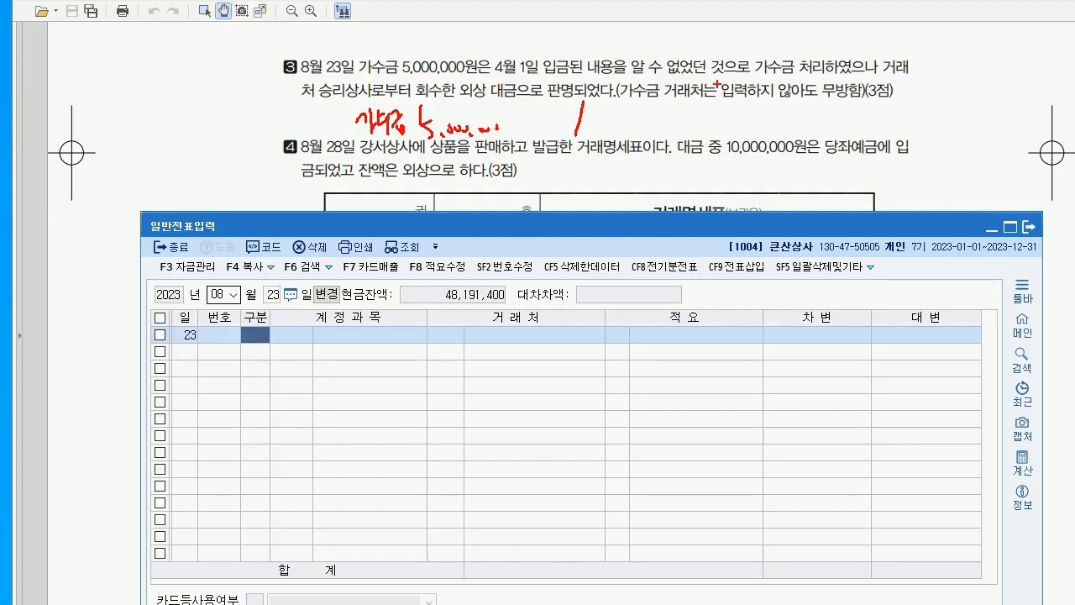
# Complete question 3's note as 가수금 5,000,000 / 외상매출금 5,000,000, then start a 당좌예금 note on question 4
pyautogui.moveTo(618, 118)
pyautogui.mouseDown()
pyautogui.moveTo(637, 111)
pyautogui.moveTo(641, 131)
pyautogui.moveTo(702, 126)
pyautogui.moveTo(672, 133)
pyautogui.mouseUp()
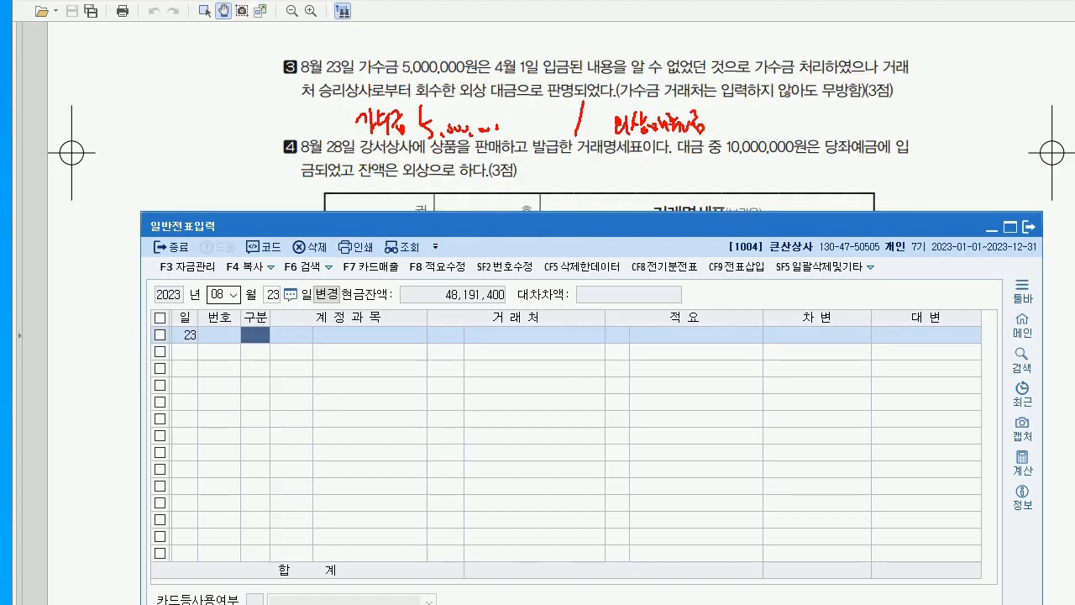
pyautogui.moveTo(737, 106)
pyautogui.mouseDown()
pyautogui.moveTo(728, 126)
pyautogui.moveTo(807, 124)
pyautogui.mouseUp()
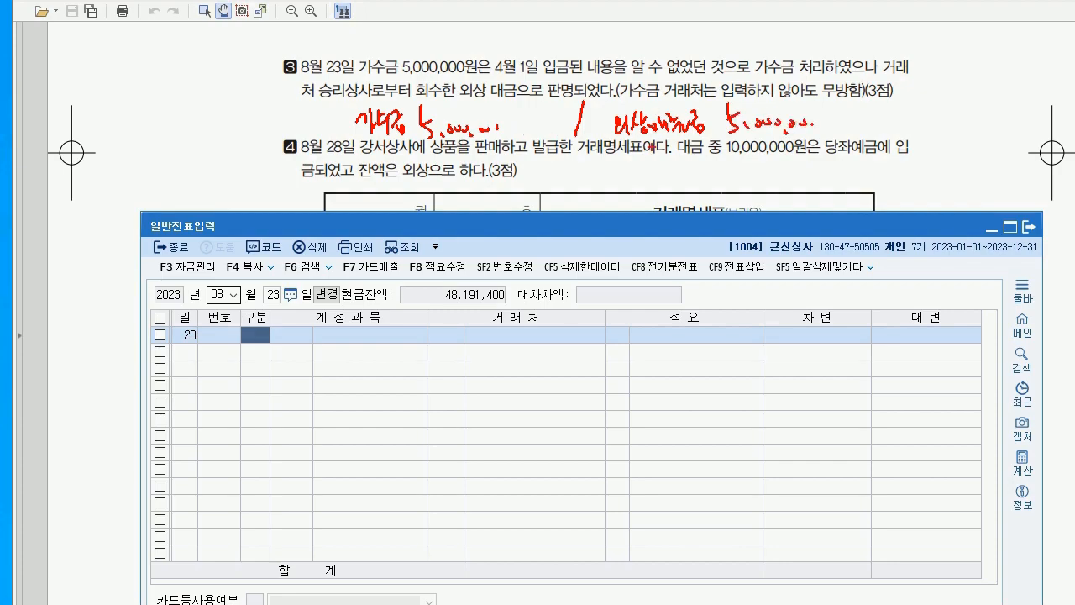
pyautogui.moveTo(656, 151)
pyautogui.mouseDown()
pyautogui.moveTo(656, 165)
pyautogui.moveTo(734, 148)
pyautogui.moveTo(741, 166)
pyautogui.mouseUp()
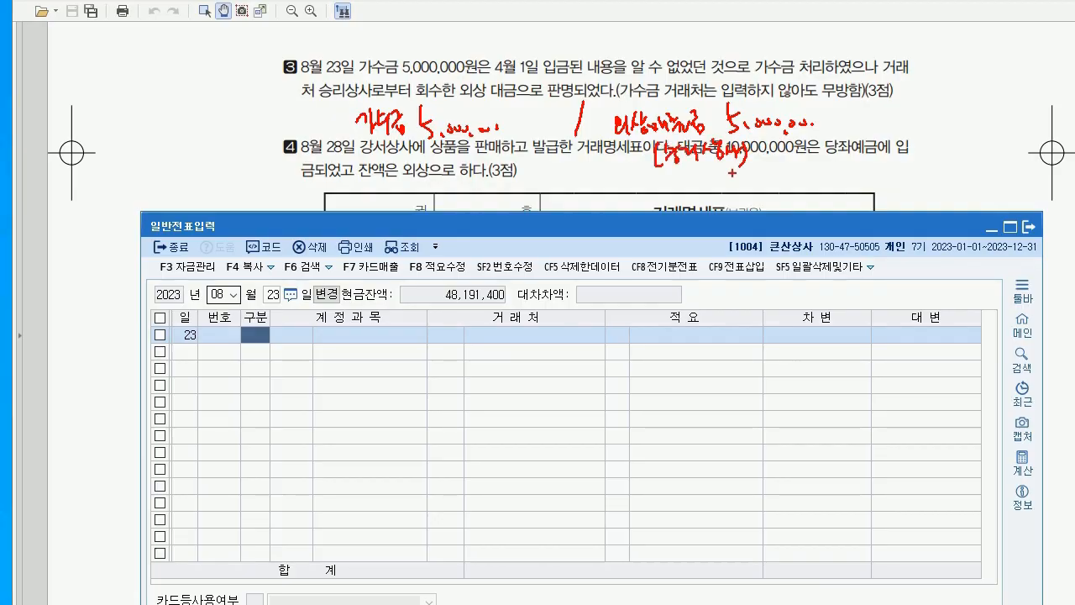
# Enter the Aug 23 voucher: debit 0257 가수금 5,000,000, credit 0108 외상매출금 for 승리상사
pyautogui.press('Escape')
pyautogui.write('3')
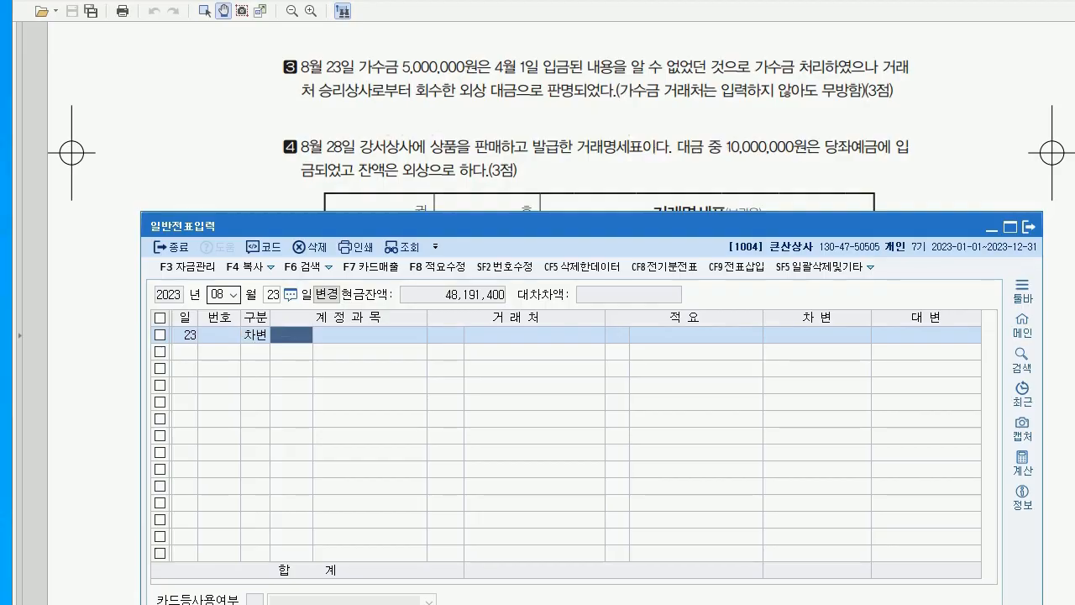
pyautogui.write('257')
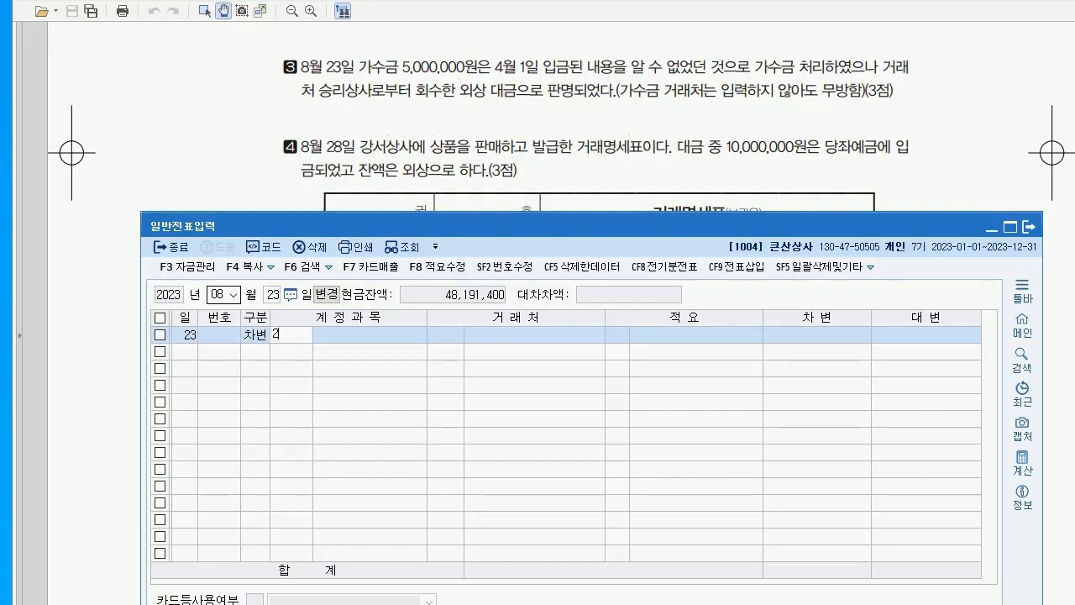
pyautogui.press('Return')
pyautogui.press('Return')
pyautogui.click(816, 334)
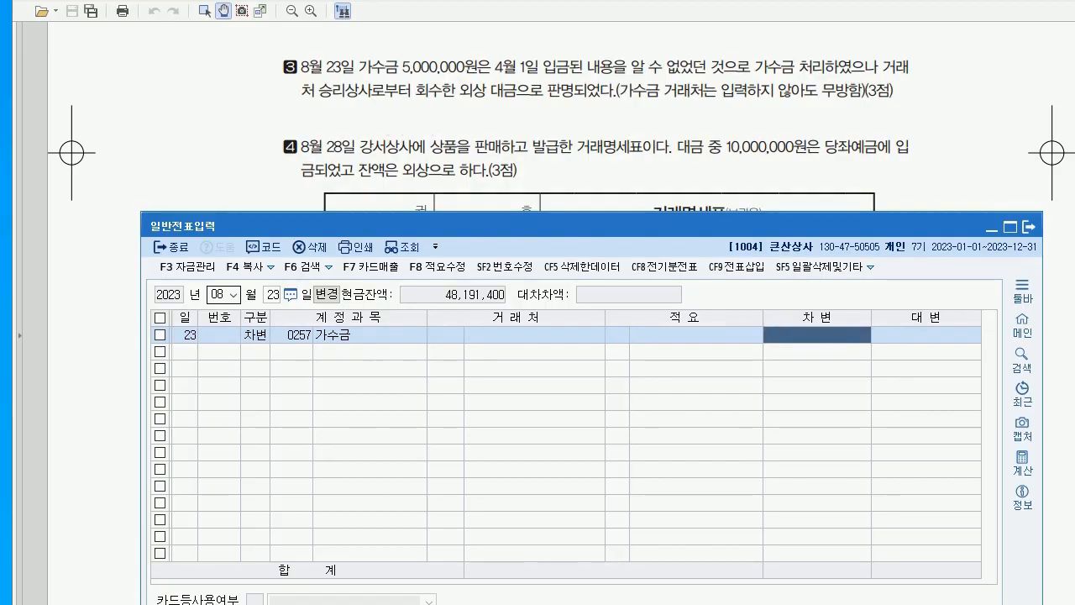
pyautogui.write('5++')
pyautogui.press('Return')
pyautogui.write('4108')
pyautogui.press('Return')
pyautogui.write('승리')
pyautogui.press('Return')
pyautogui.press('Return')
pyautogui.press('Return')
pyautogui.press('Return')
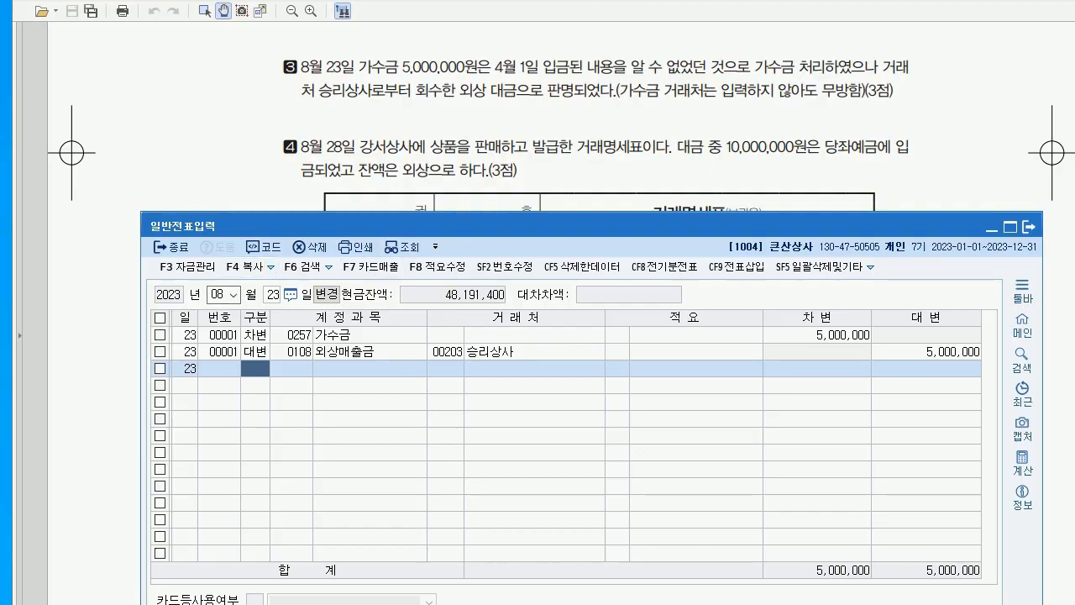
# Move the voucher date to August 28
pyautogui.click(271, 293)
pyautogui.write('28')
pyautogui.press('Return')
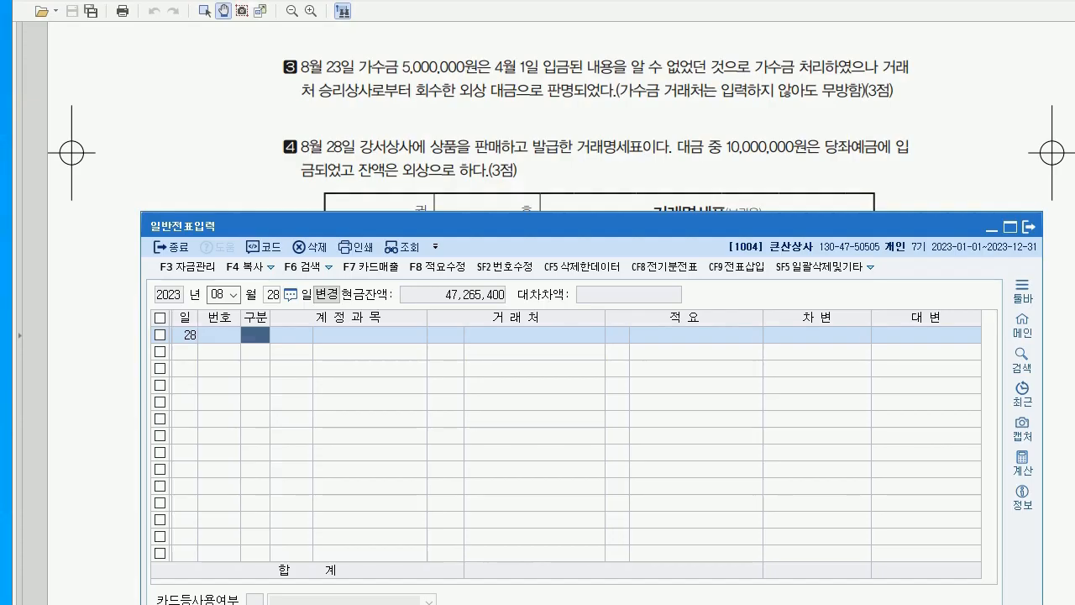
pyautogui.hotkey('alt', 'Tab')
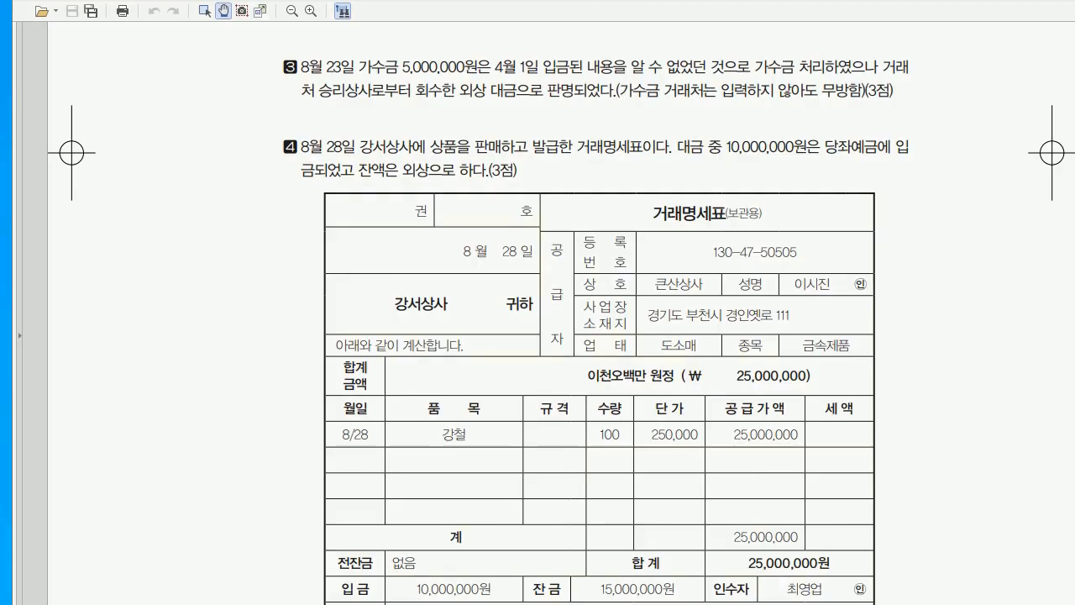
pyautogui.moveTo(590, 172)
pyautogui.mouseDown()
pyautogui.moveTo(598, 194)
pyautogui.moveTo(631, 174)
pyautogui.moveTo(645, 187)
pyautogui.moveTo(655, 178)
pyautogui.moveTo(658, 201)
pyautogui.moveTo(602, 229)
pyautogui.moveTo(615, 210)
pyautogui.moveTo(630, 228)
pyautogui.moveTo(665, 228)
pyautogui.mouseUp()
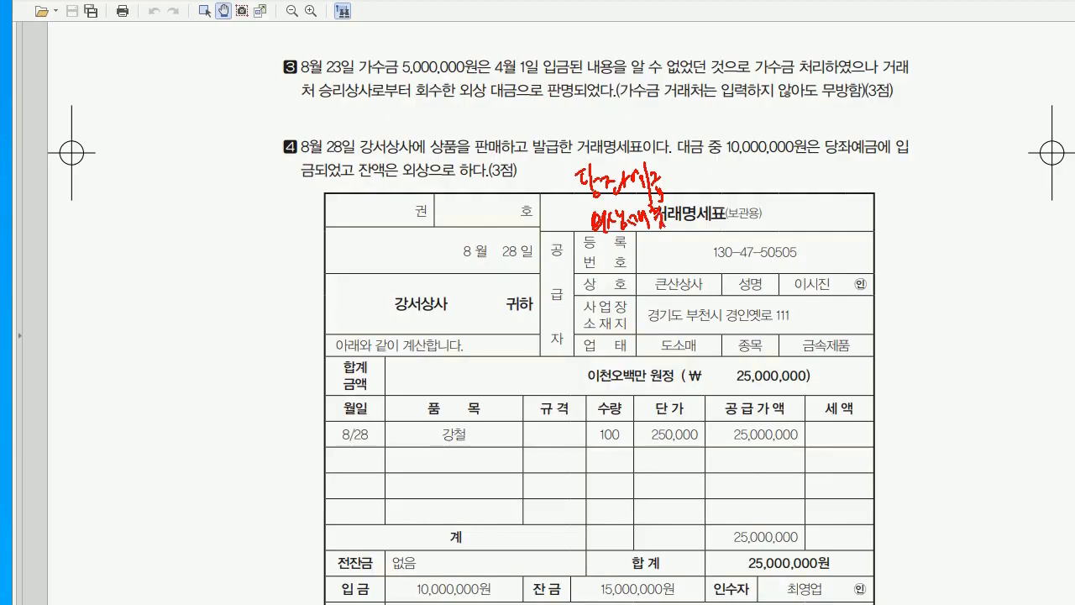
pyautogui.moveTo(751, 164); pyautogui.dragTo(752, 240)
pyautogui.moveTo(785, 170)
pyautogui.mouseDown()
pyautogui.moveTo(806, 193)
pyautogui.moveTo(809, 177)
pyautogui.moveTo(819, 195)
pyautogui.moveTo(863, 195)
pyautogui.mouseUp()
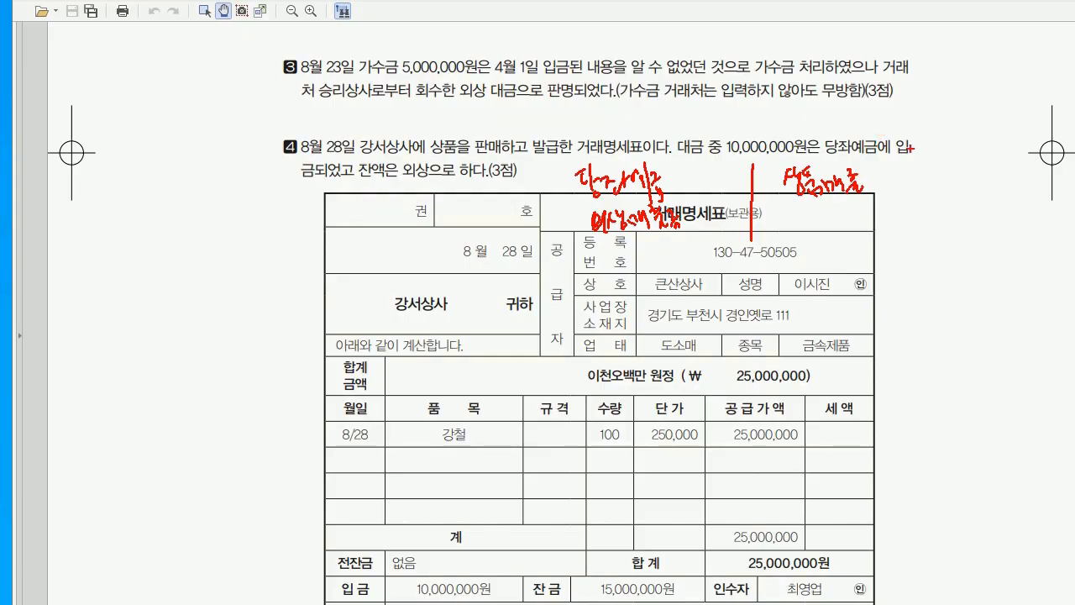
pyautogui.moveTo(564, 213); pyautogui.dragTo(581, 212)
pyautogui.press('Escape')
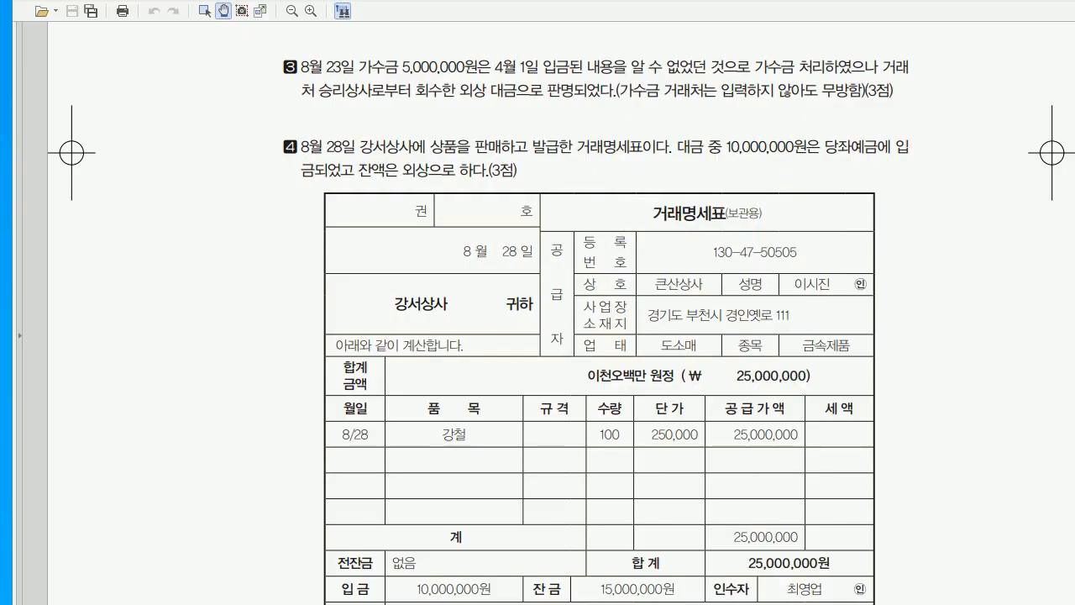
pyautogui.scroll(-2, 576, 192)
pyautogui.scroll(-3, 561, 308)
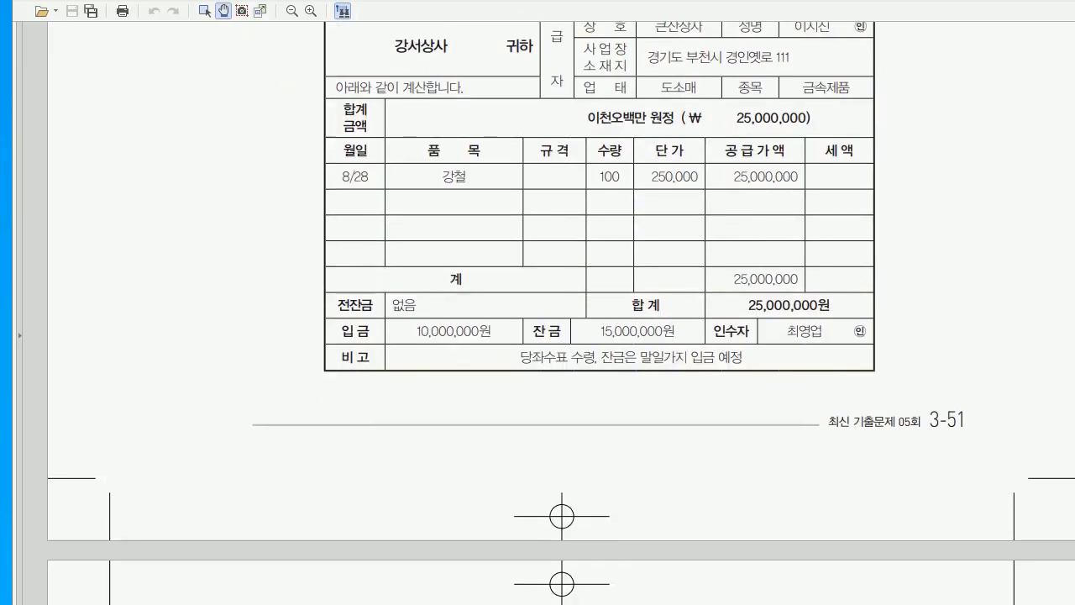
# Add a debit line of 0102 당좌예금 10,000,000
pyautogui.hotkey('alt', 'Tab')
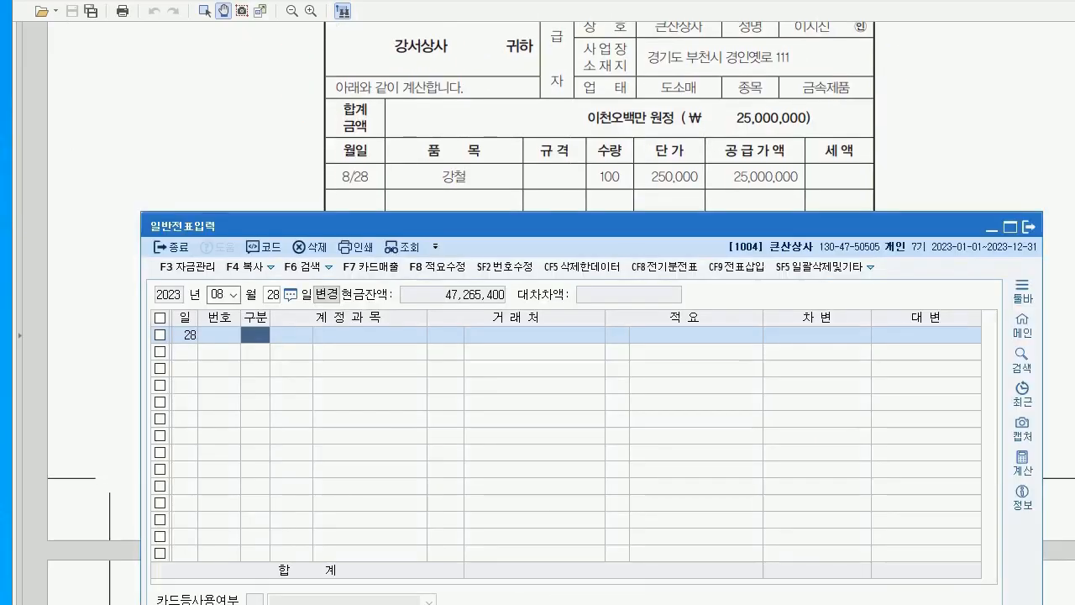
pyautogui.write('3')
pyautogui.press('Return')
pyautogui.write('102')
pyautogui.press('Return')
pyautogui.click(816, 335)
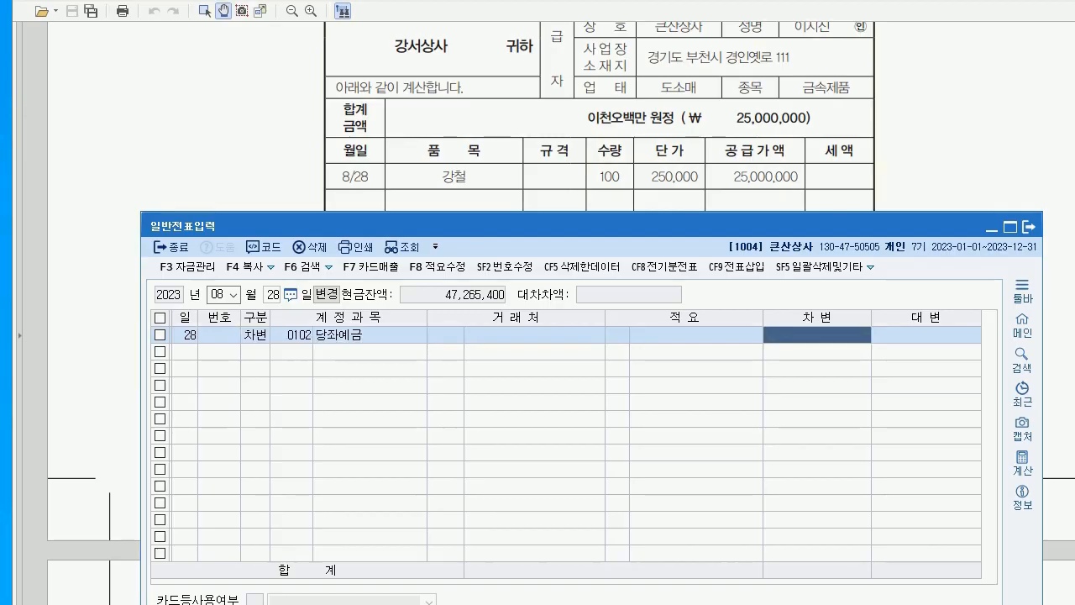
pyautogui.write('10000000')
pyautogui.press('Return')
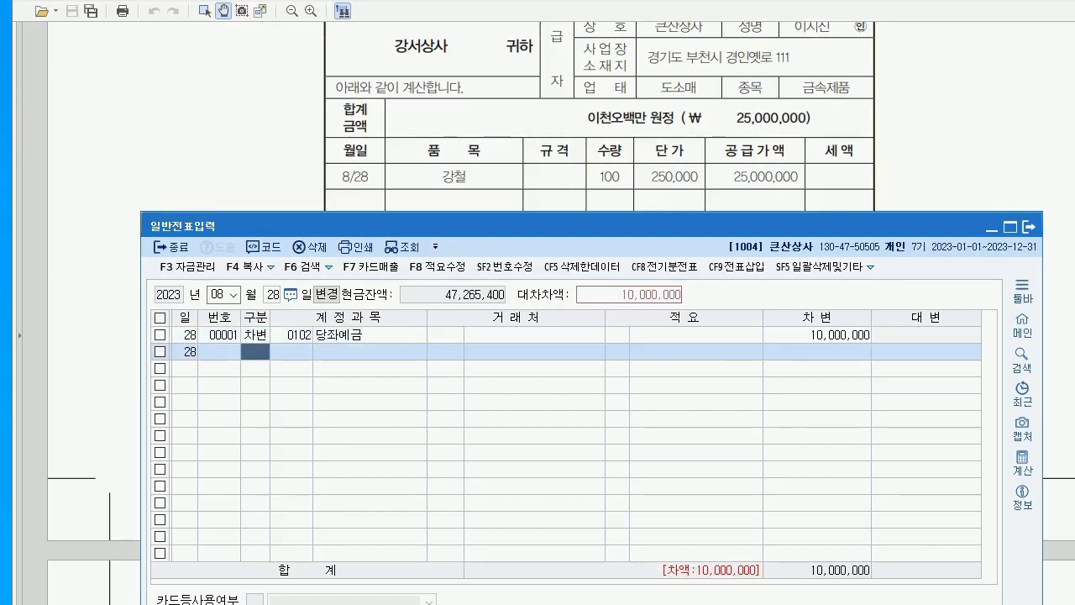
# Add a debit line of 0108 외상매출금 15,000,000 with trading partner 강서상사
pyautogui.write('3')
pyautogui.press('Return')
pyautogui.write('108')
pyautogui.press('Return')
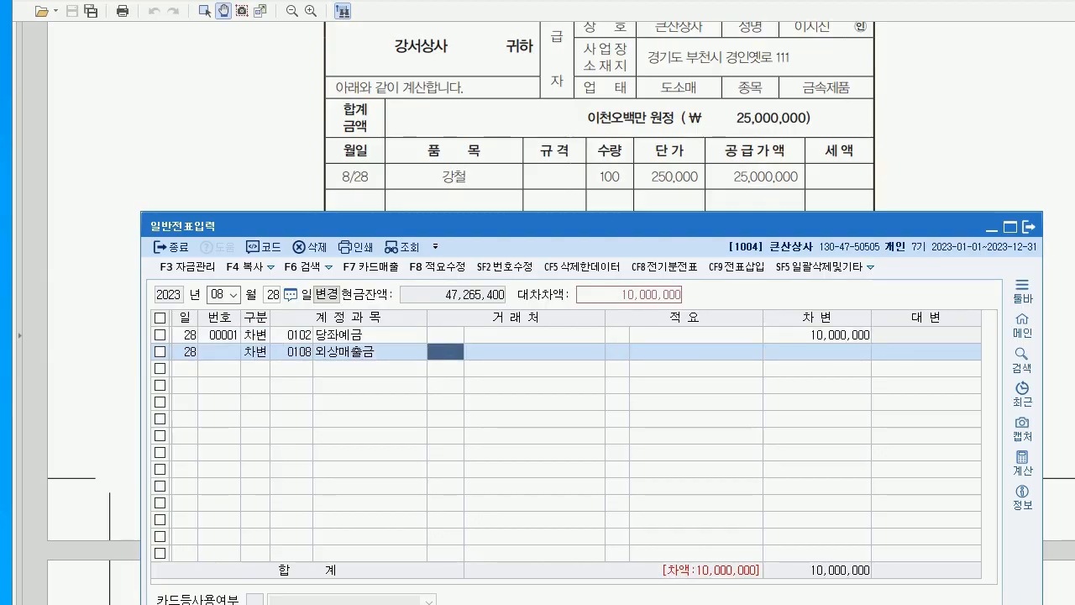
pyautogui.write('강서')
pyautogui.press('Return')
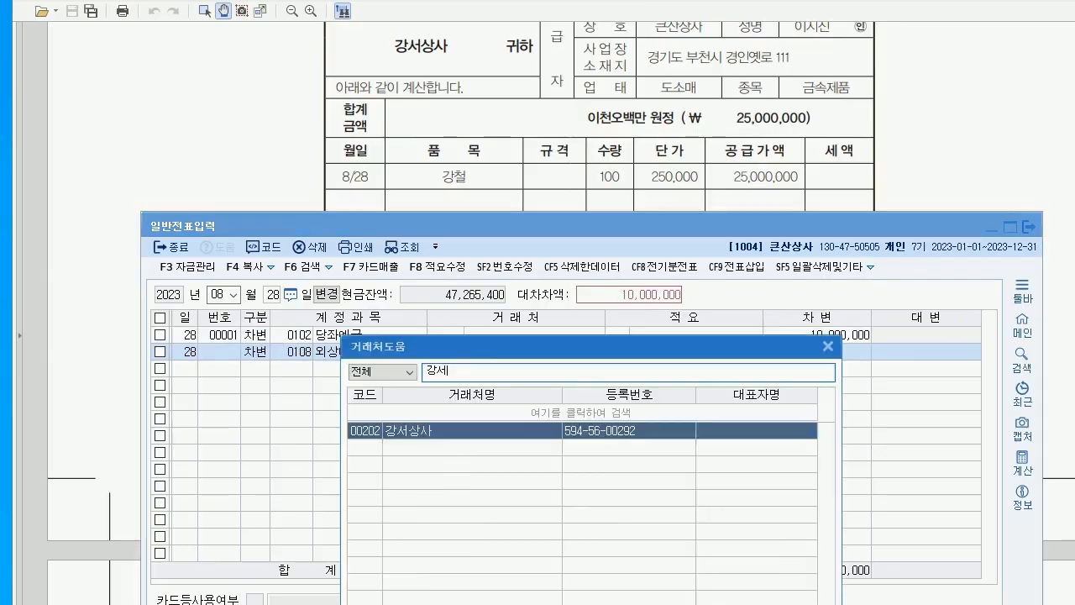
pyautogui.press('Escape')
pyautogui.press('Return')
pyautogui.press('Return')
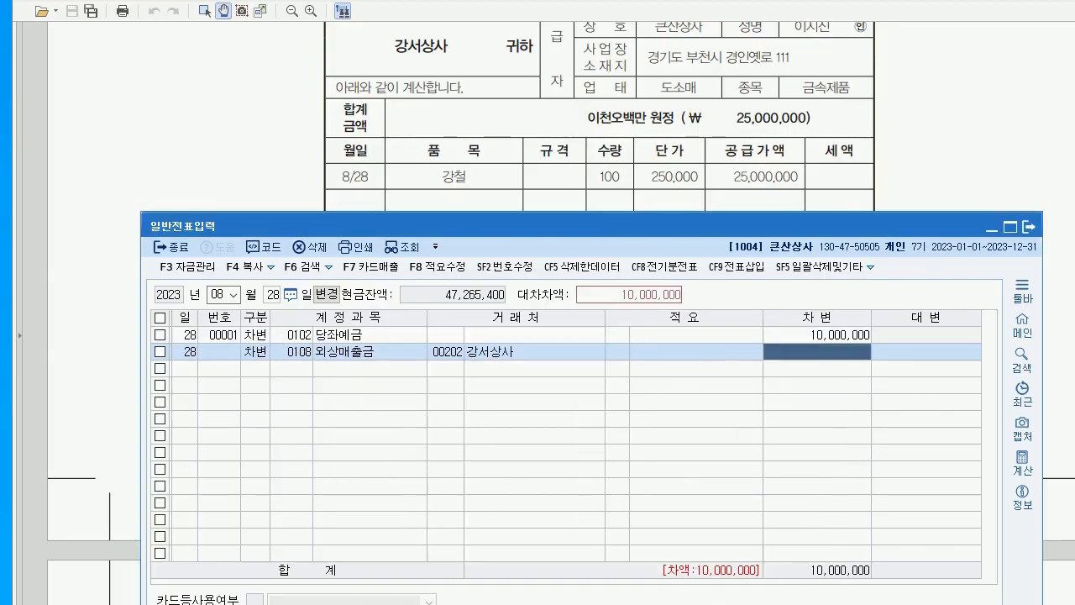
pyautogui.write('15')
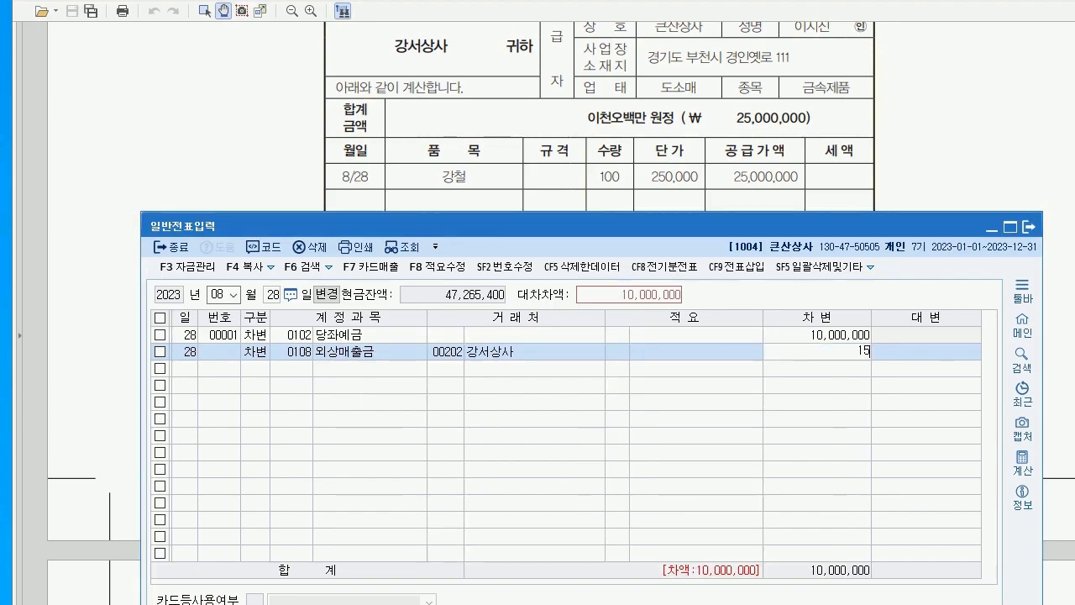
pyautogui.write(',000,000')
pyautogui.press('Return')
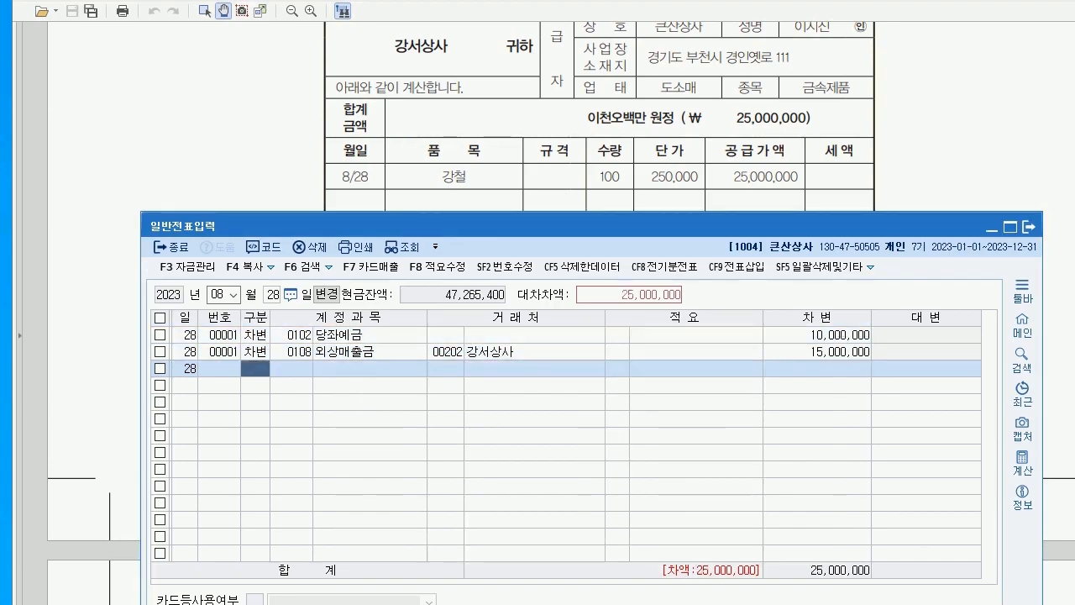
# Credit 0401 상품매출 25,000,000 to balance the August 28 voucher
pyautogui.press('Return')
pyautogui.write('401')
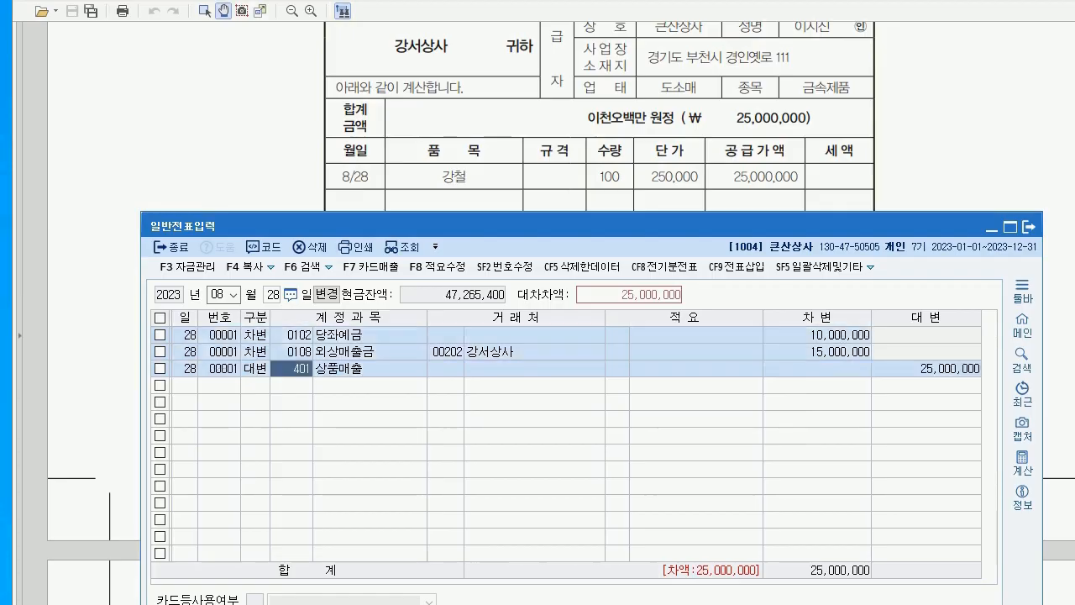
pyautogui.press('Return')
pyautogui.press('Return')
pyautogui.press('Return')
pyautogui.press('Return')
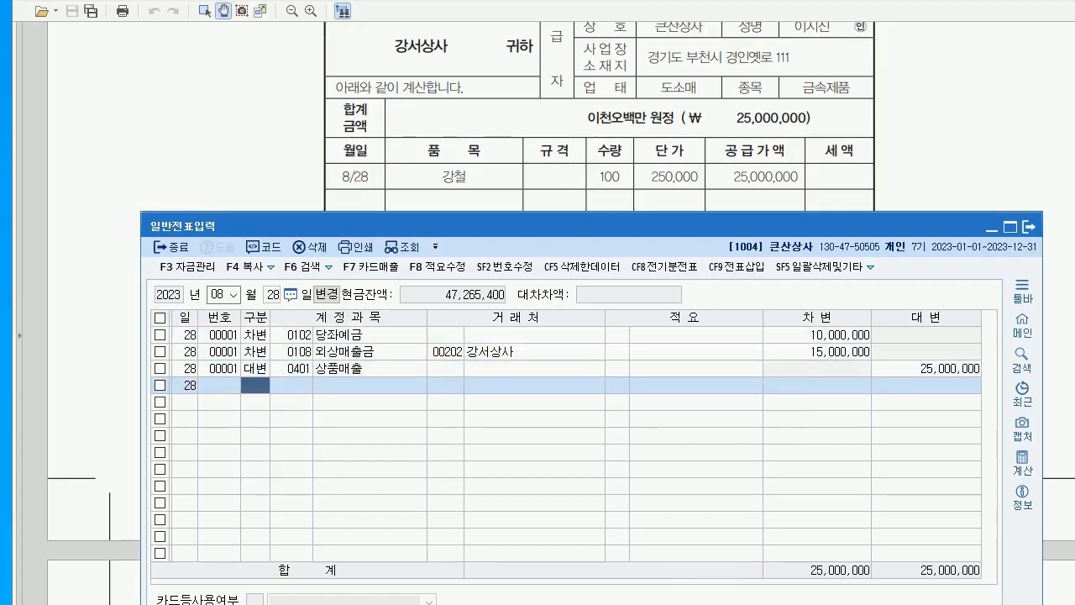
pyautogui.click(292, 367)
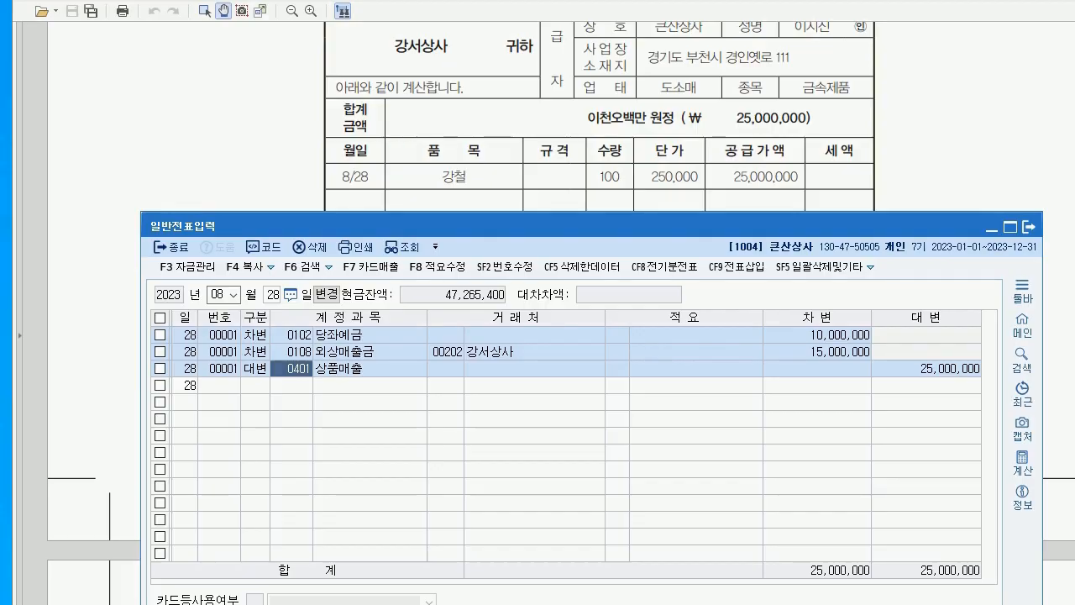
# Read the next exam question and set the voucher date to September 10
pyautogui.hotkey('alt', 'Tab')
pyautogui.scroll(-10, 561, 314)
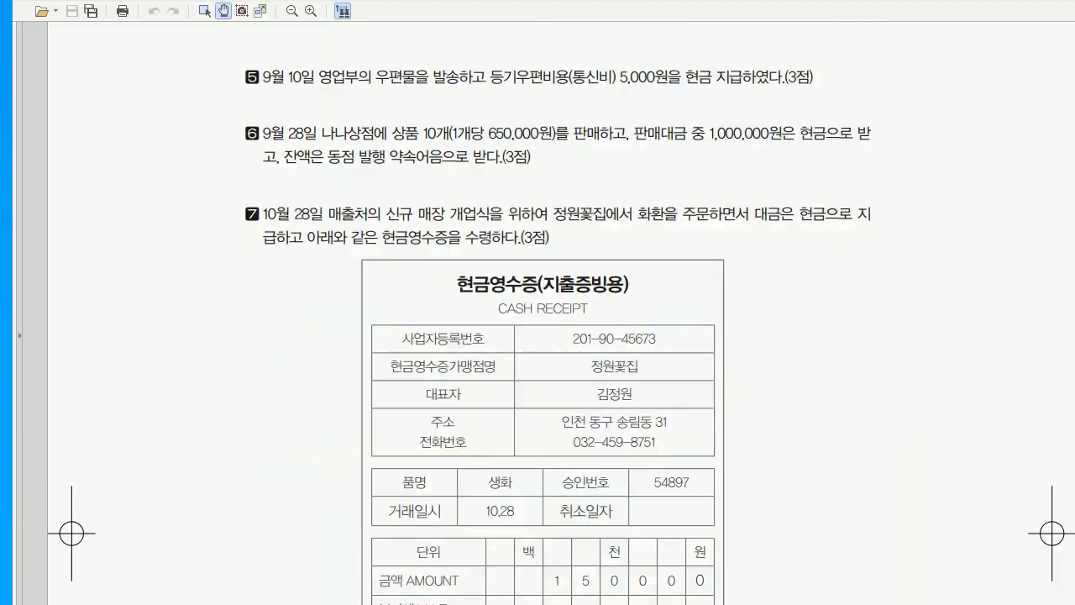
pyautogui.hotkey('alt', 'Tab')
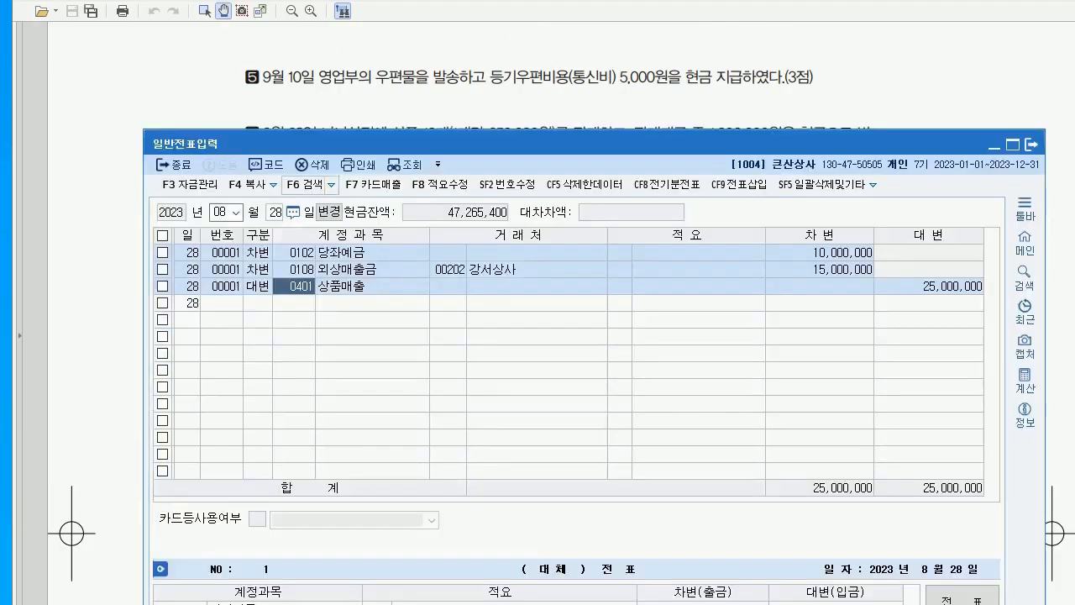
pyautogui.click(221, 212)
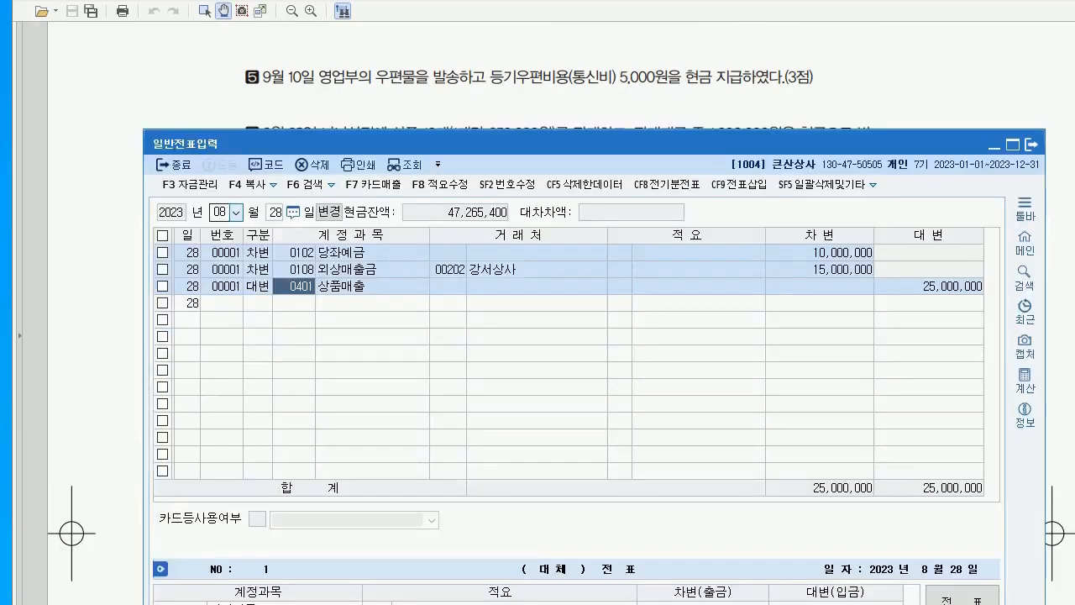
pyautogui.write('9')
pyautogui.press('Return')
pyautogui.write('10')
pyautogui.press('Return')
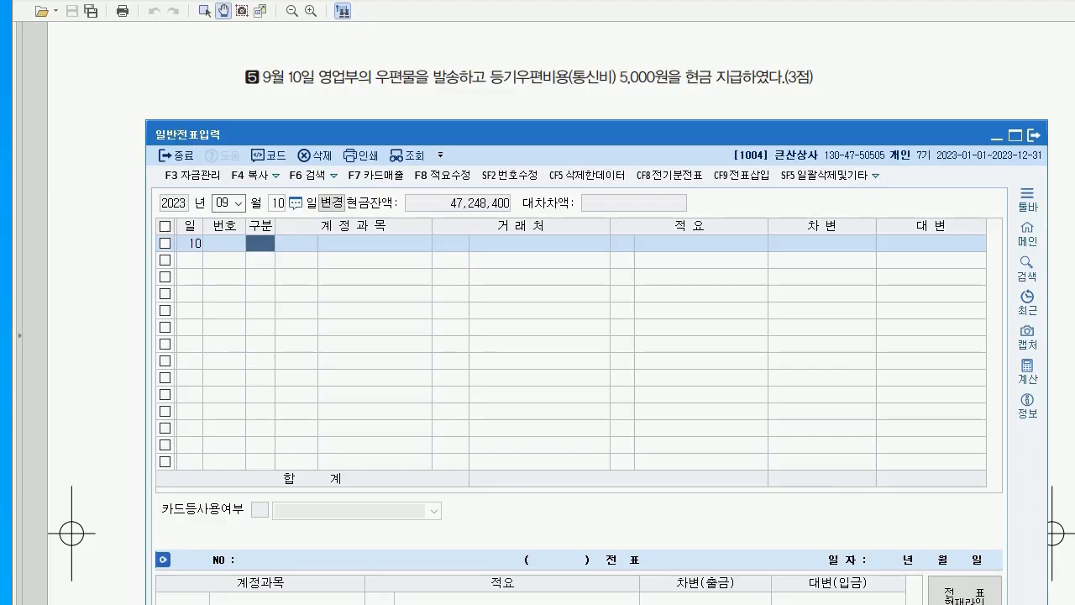
# Record a 출금 cash payment of 5,000 to 0814 통신비
pyautogui.write('1')
pyautogui.press('Return')
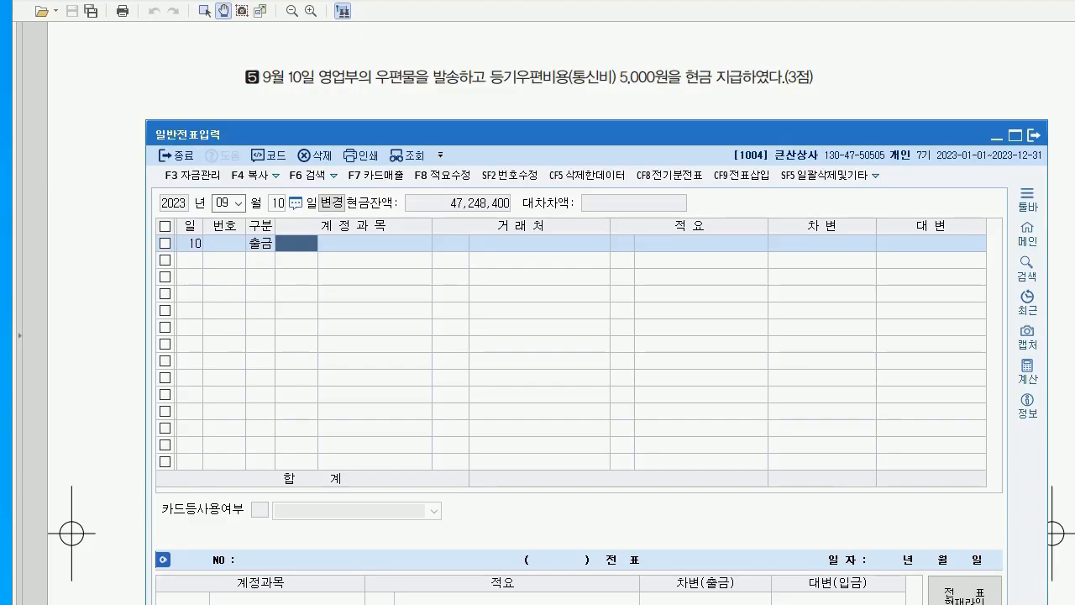
pyautogui.write('814')
pyautogui.press('Return')
pyautogui.press('Return')
pyautogui.press('Return')
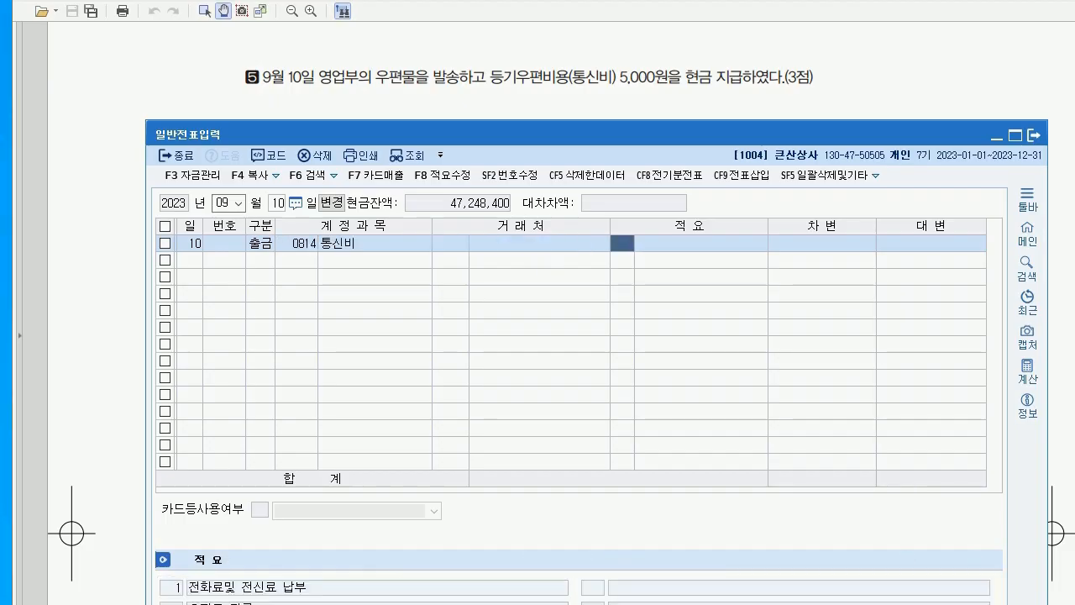
pyautogui.write('5000')
pyautogui.press('Return')
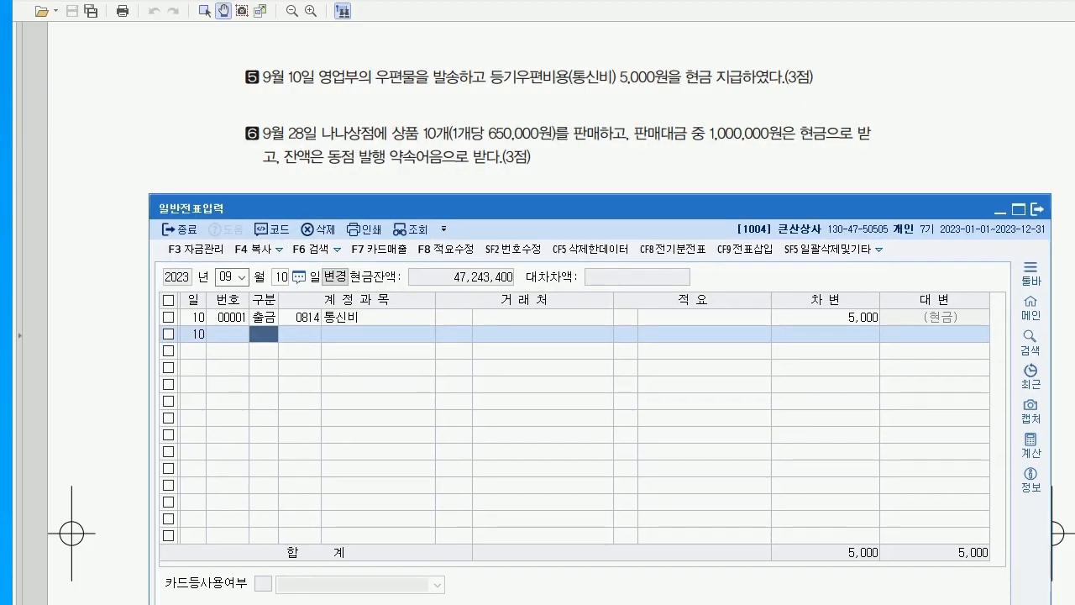
# Change the voucher day to September 28
pyautogui.click(281, 276)
pyautogui.write('28')
pyautogui.press('Return')
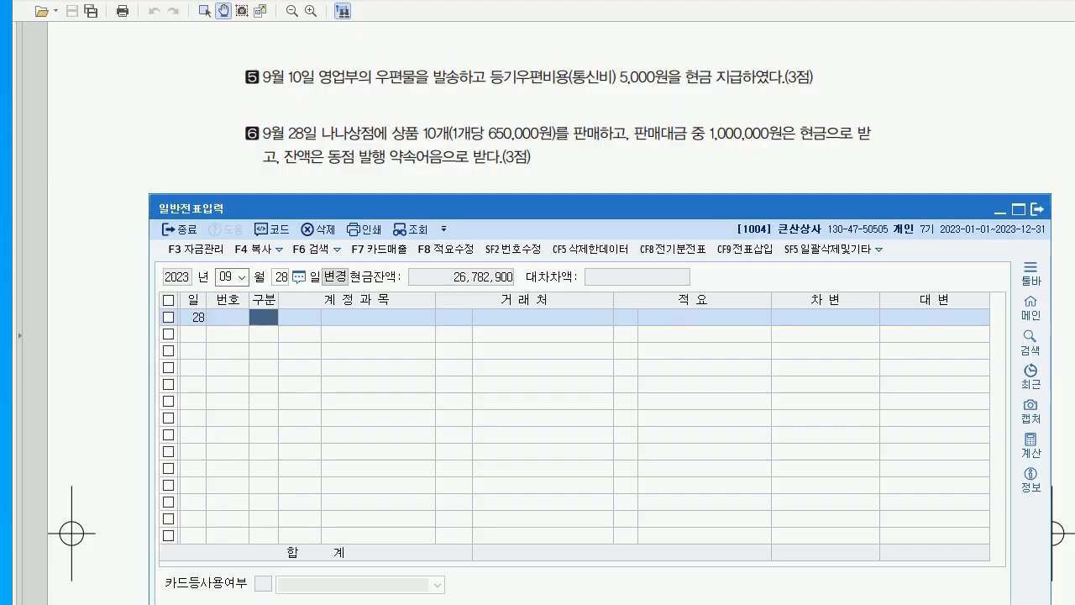
# Add a debit line of 0101 현금 1,000,000
pyautogui.write('3')
pyautogui.press('Return')
pyautogui.write('101')
pyautogui.press('Return')
pyautogui.press('Return')
pyautogui.press('Return')
pyautogui.press('Return')
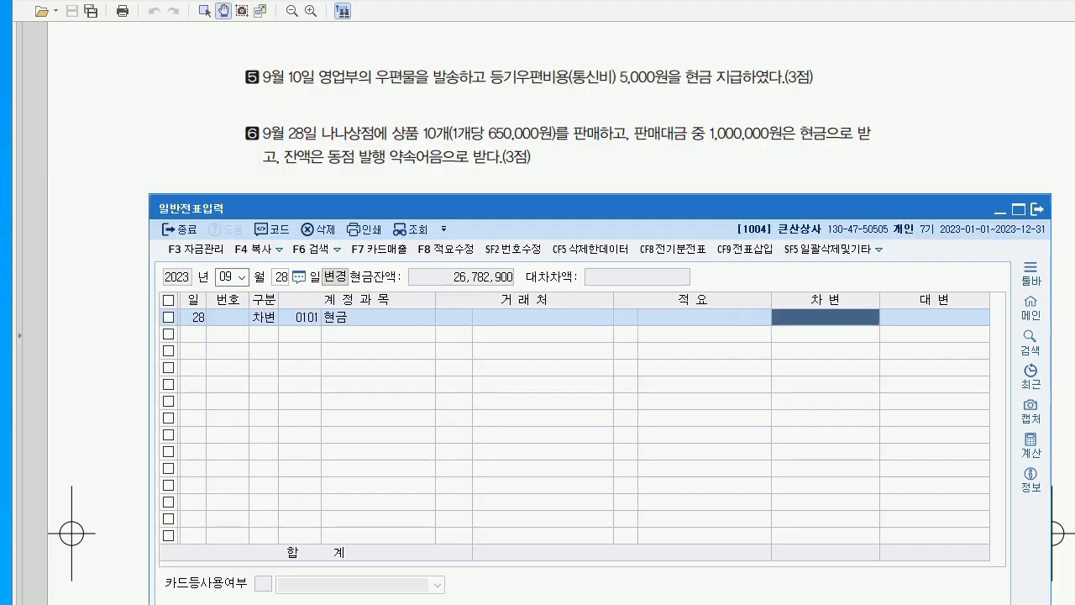
pyautogui.write('1000000')
pyautogui.press('Return')
pyautogui.write('3')
# Add a debit line of 0110 받을어음 5,500,000 with trading partner 나나상점
pyautogui.press('Return')
pyautogui.write('110')
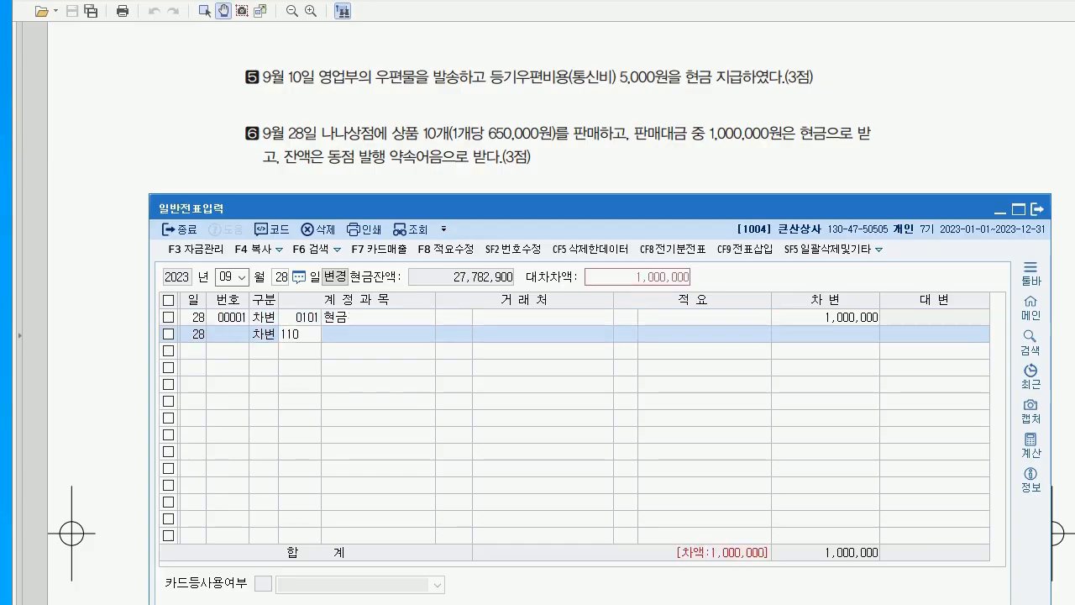
pyautogui.press('Return')
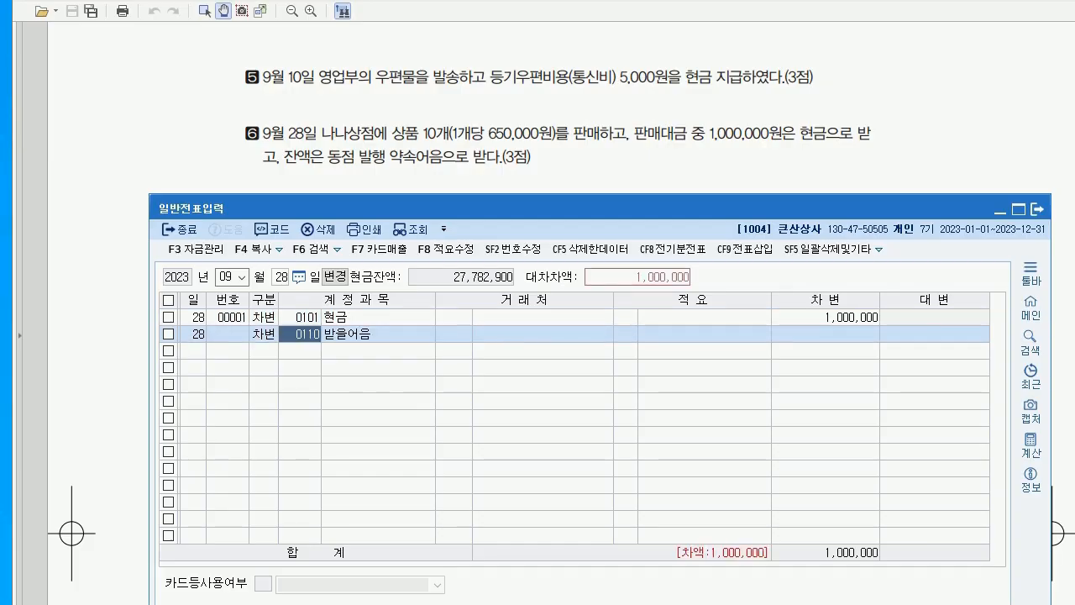
pyautogui.write('나나')
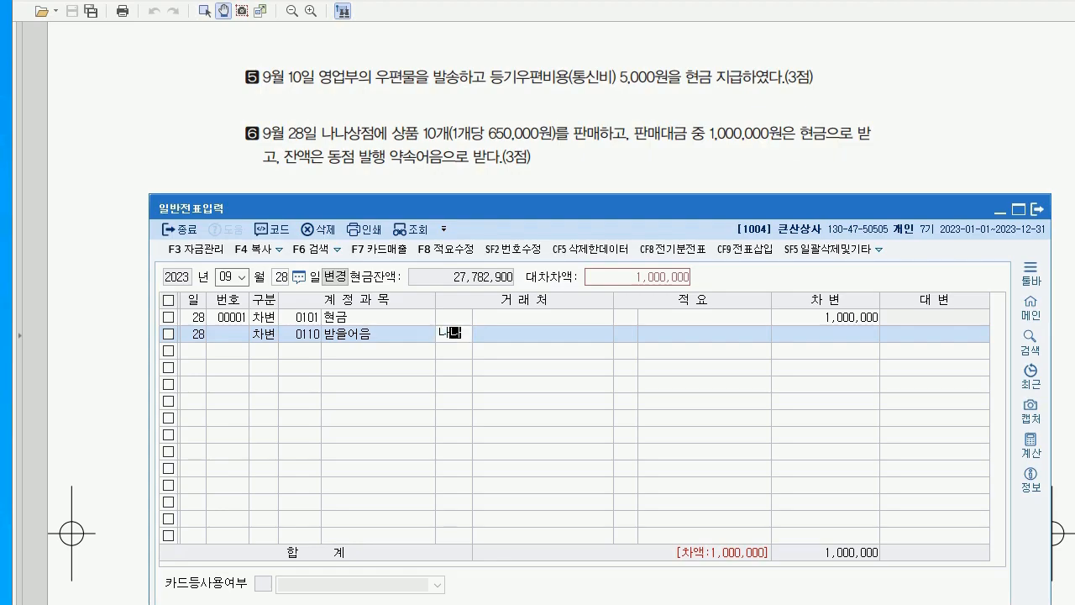
pyautogui.press('Return')
pyautogui.press('Return')
pyautogui.press('Return')
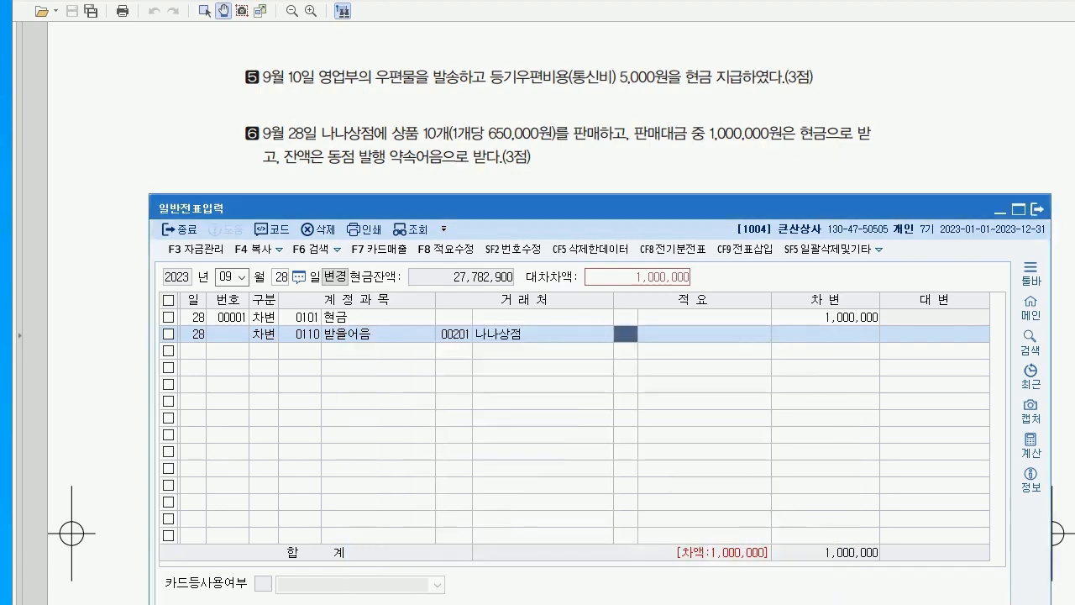
pyautogui.press('Return')
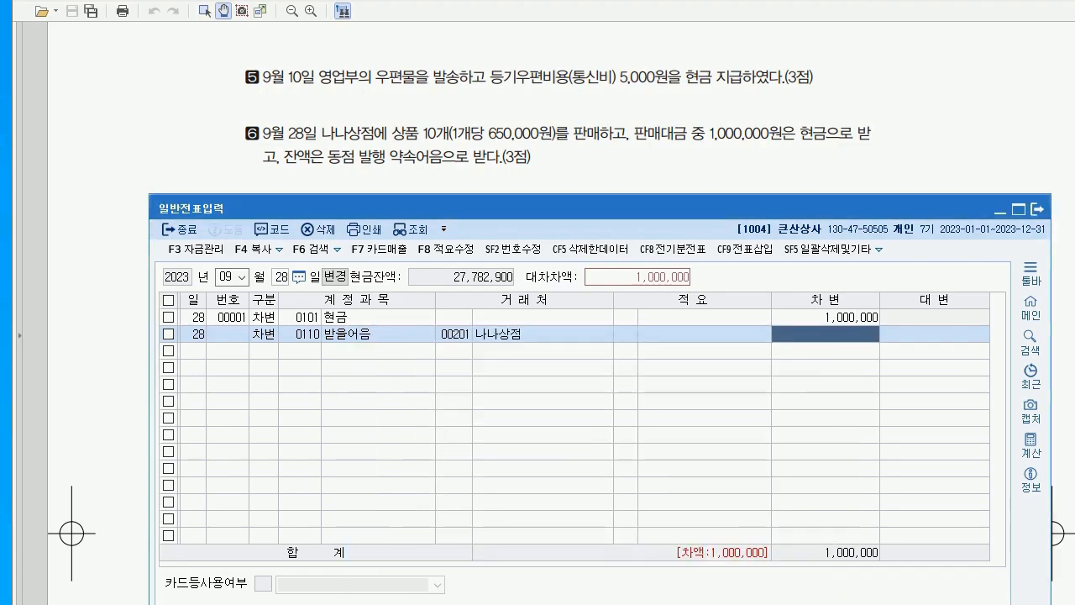
pyautogui.write('5500000')
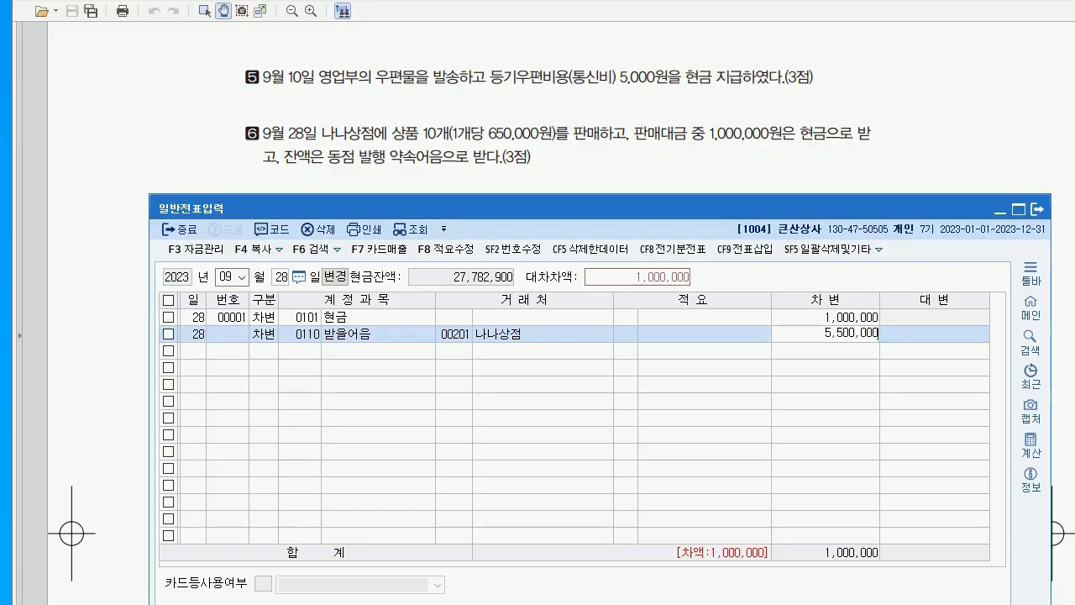
pyautogui.press('Return')
# Credit 0401 상품매출 6,500,000 to balance, then bring up question 7 in the PDF
pyautogui.write('4')
pyautogui.press('Return')
pyautogui.write('401')
pyautogui.press('Return')
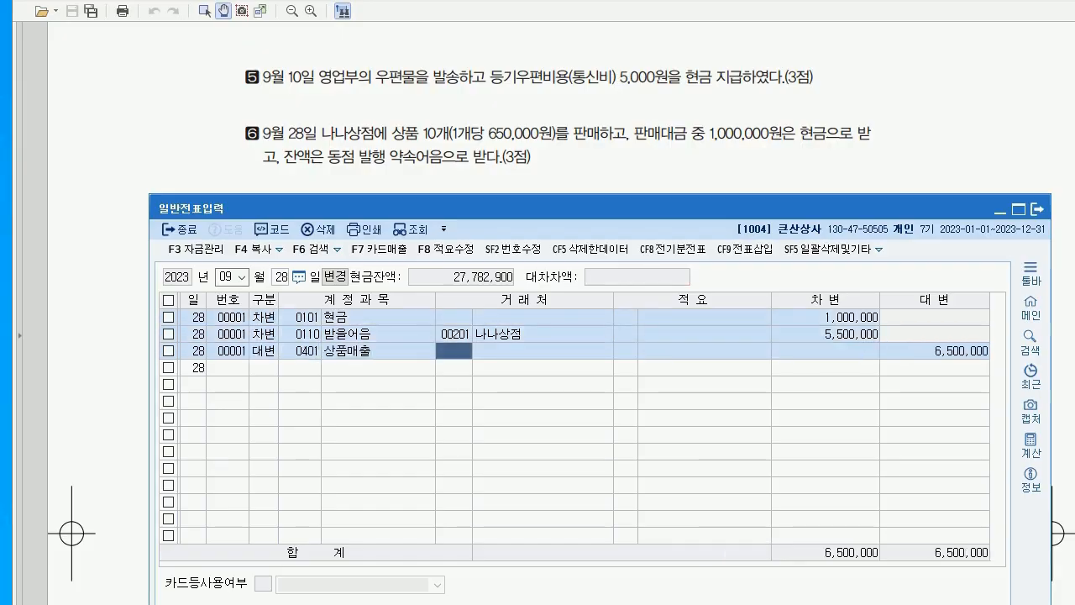
pyautogui.press('Return')
pyautogui.press('Return')
pyautogui.press('Return')
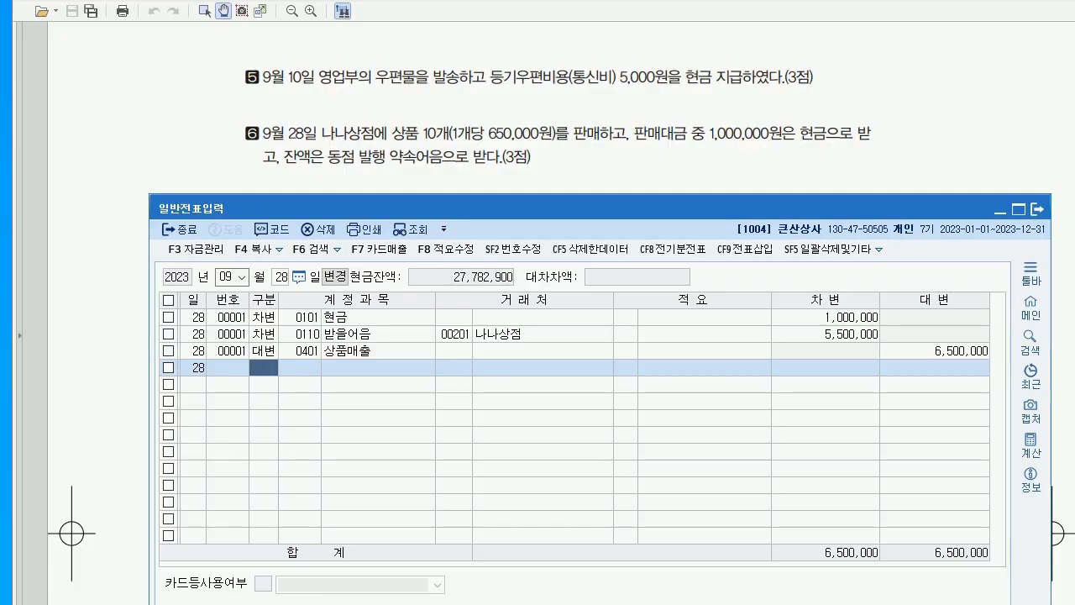
pyautogui.hotkey('alt', 'Tab')
pyautogui.scroll(-5, 537, 336)
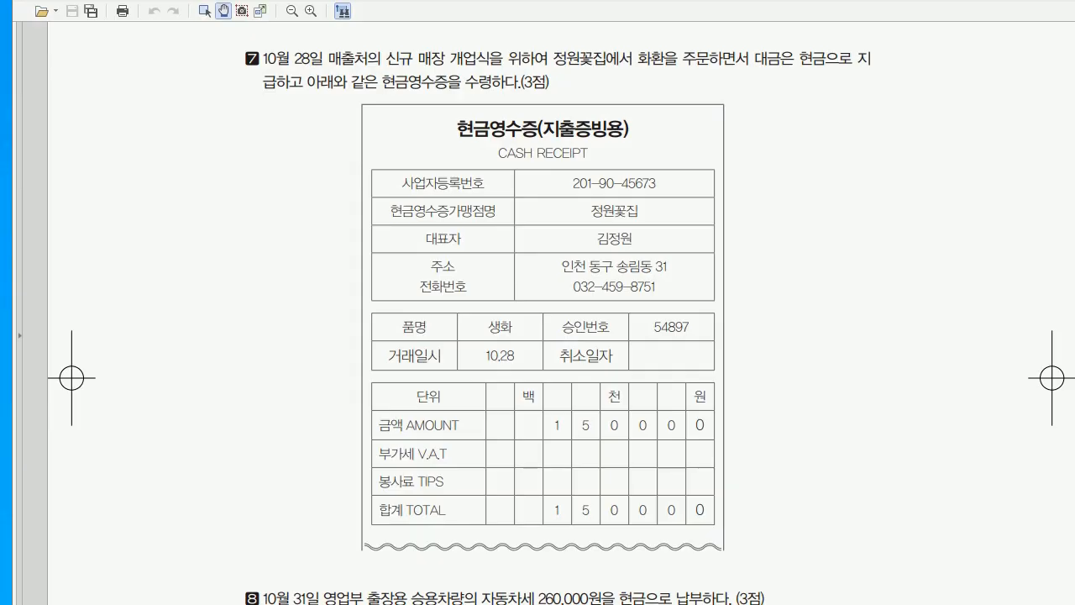
# Set the voucher date to October 28 and review the exam's cash receipt
pyautogui.hotkey('alt', 'Tab')
pyautogui.write('09')
pyautogui.write('10')
pyautogui.press('Return')
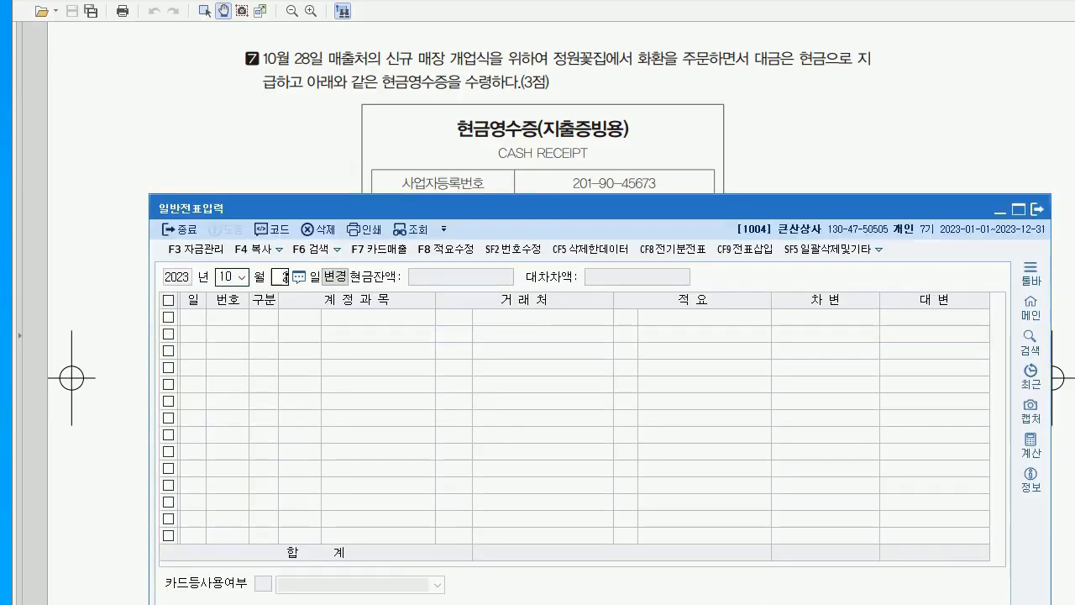
pyautogui.press('Return')
pyautogui.hotkey('alt', 'Tab')
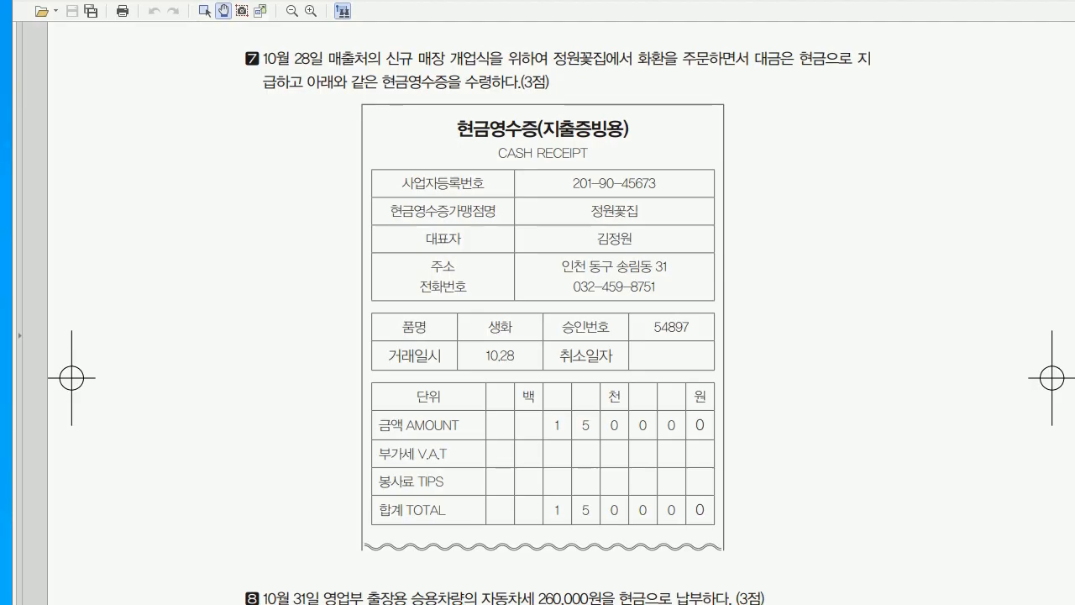
# Record a 출금 cash payment of 150,000 to 0813 접대비
pyautogui.hotkey('alt', 'Tab')
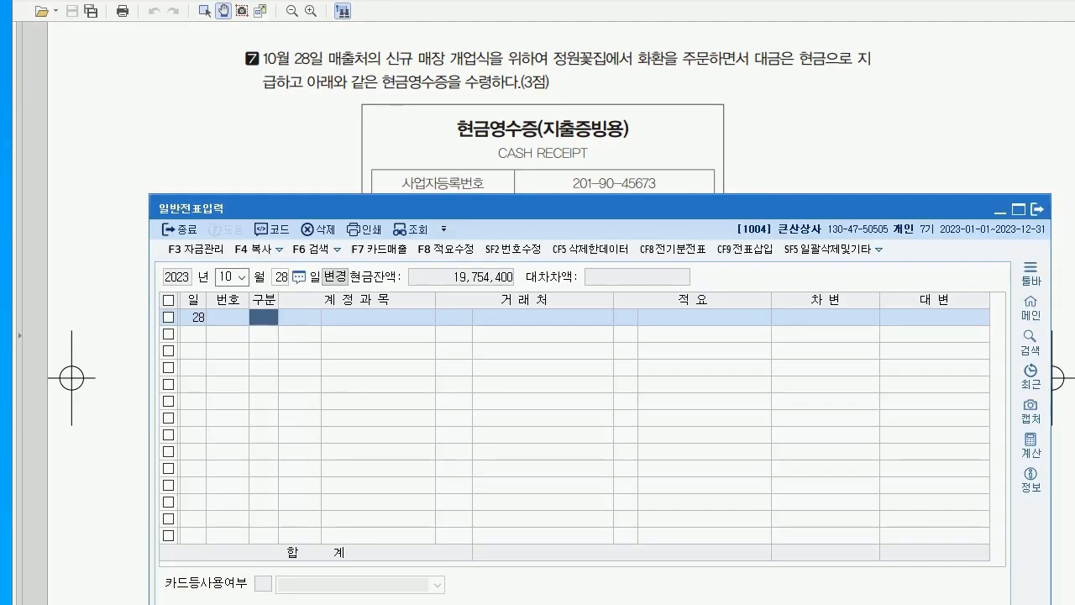
pyautogui.write('1')
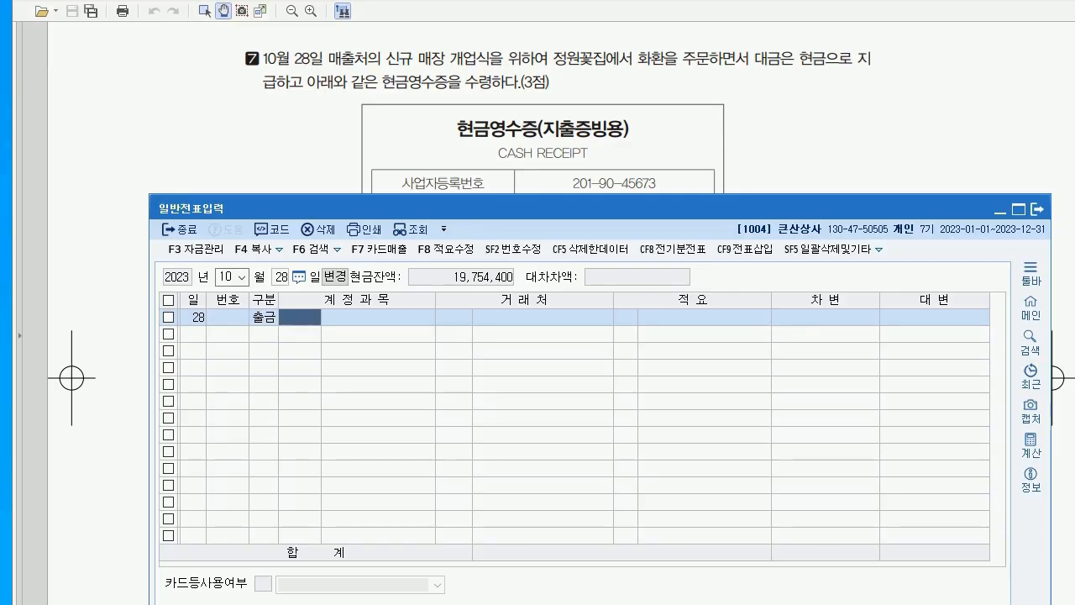
pyautogui.write('813')
pyautogui.press('Return')
pyautogui.press('Return')
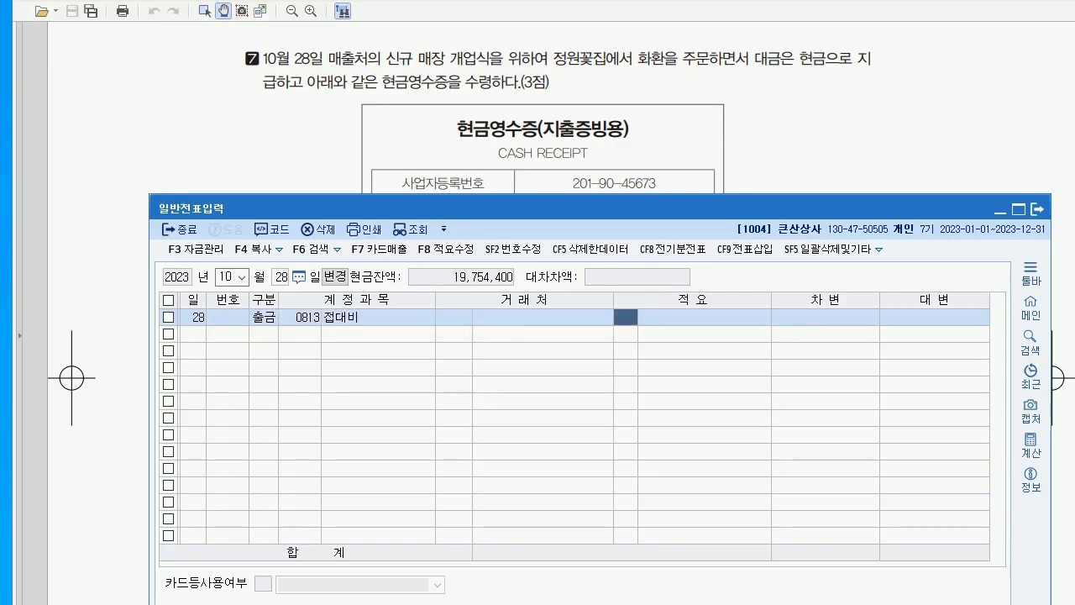
pyautogui.press('Return')
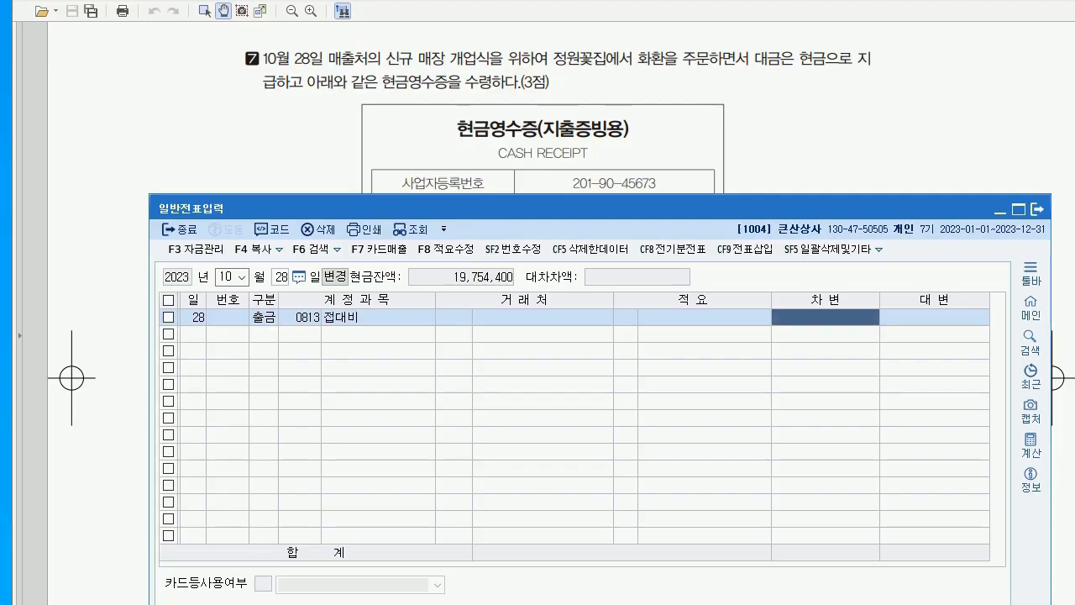
pyautogui.write('150,000')
pyautogui.press('Return')
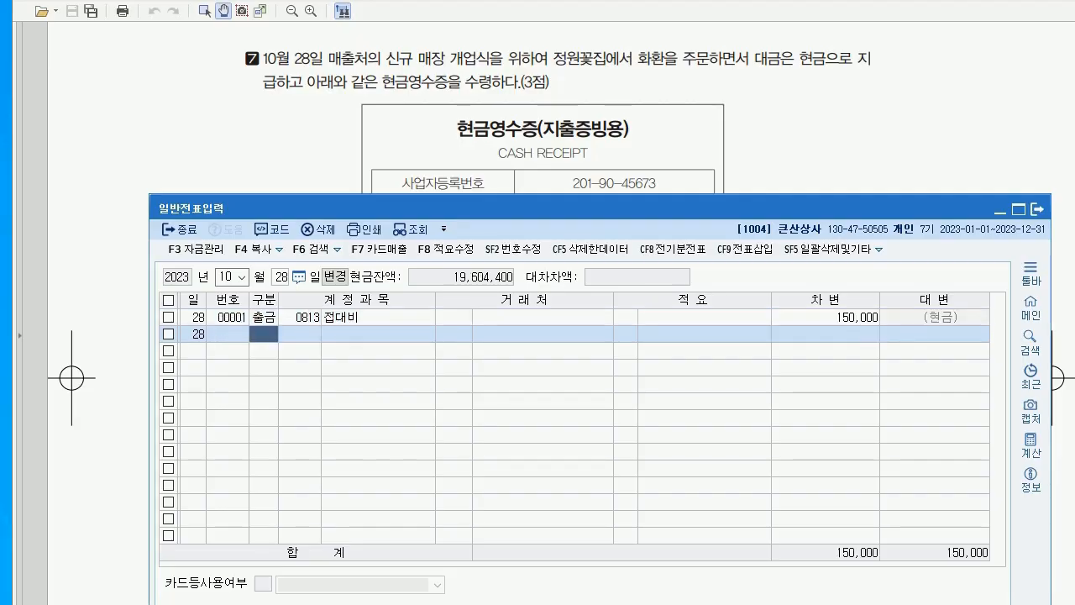
pyautogui.click(676, 152)
# Read question 8 and set the voucher date to October 31, correcting the invalid day 32
pyautogui.scroll(-1, 675, 151)
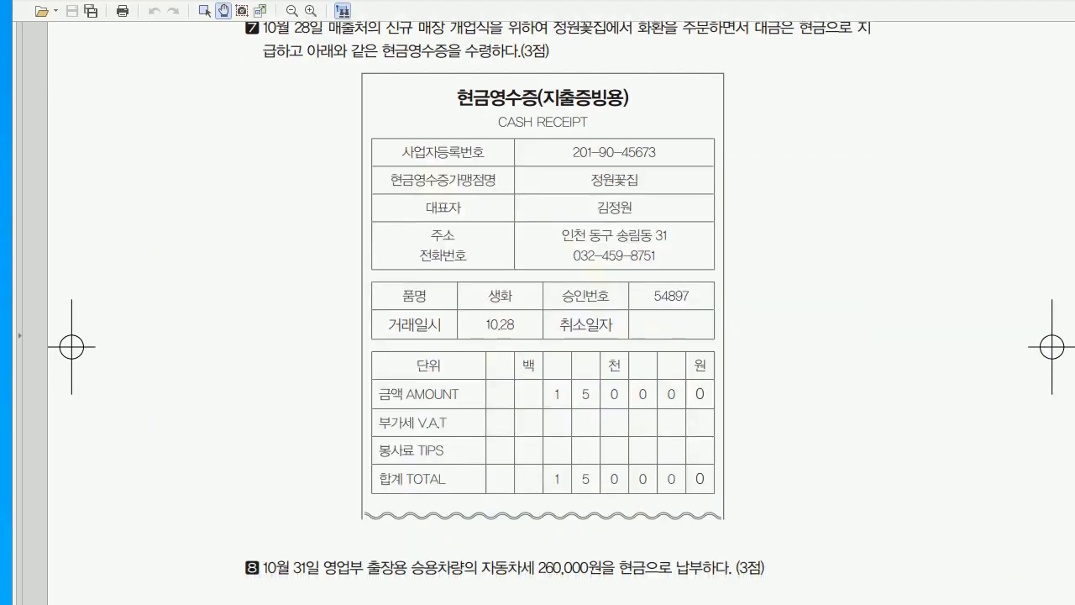
pyautogui.scroll(-4, 542, 310)
pyautogui.scroll(-12, 543, 310)
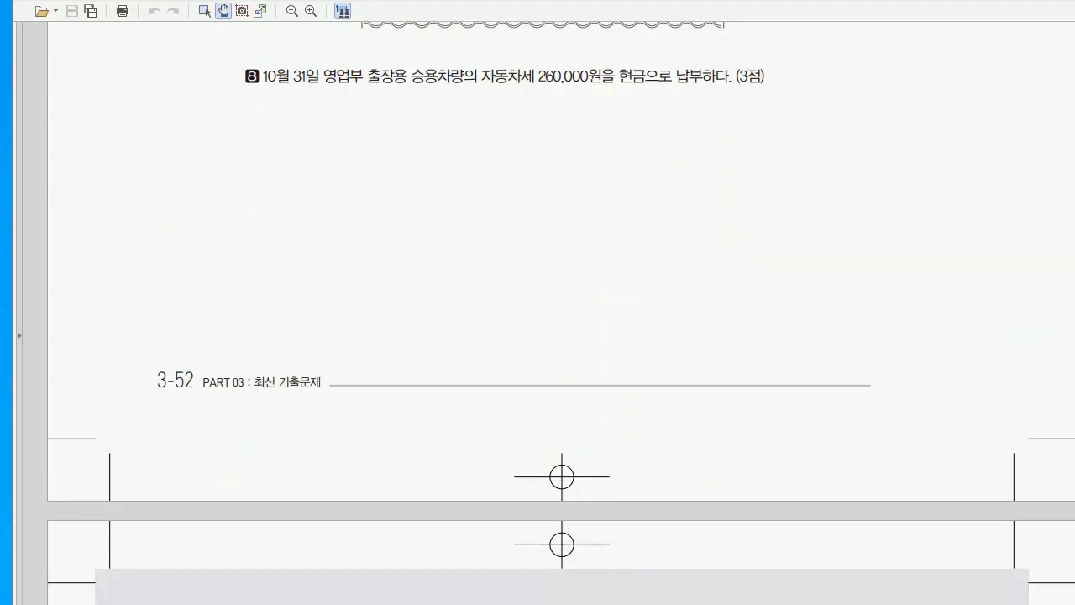
pyautogui.hotkey('alt', 'Tab')
pyautogui.click(226, 277)
pyautogui.press('Return')
pyautogui.write('32')
pyautogui.press('Return')
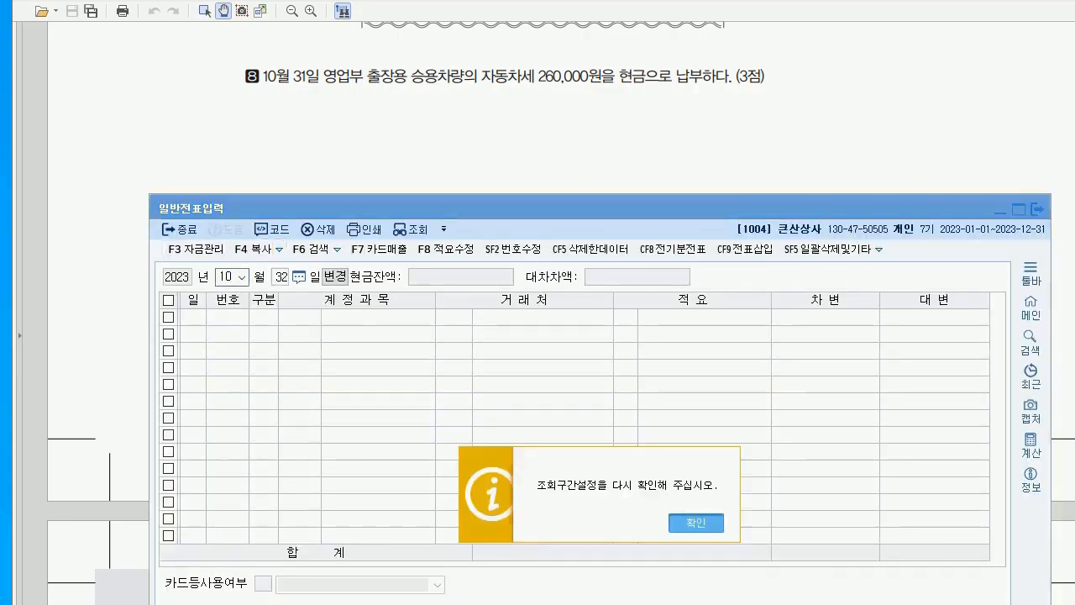
pyautogui.write('31')
pyautogui.press('Return')
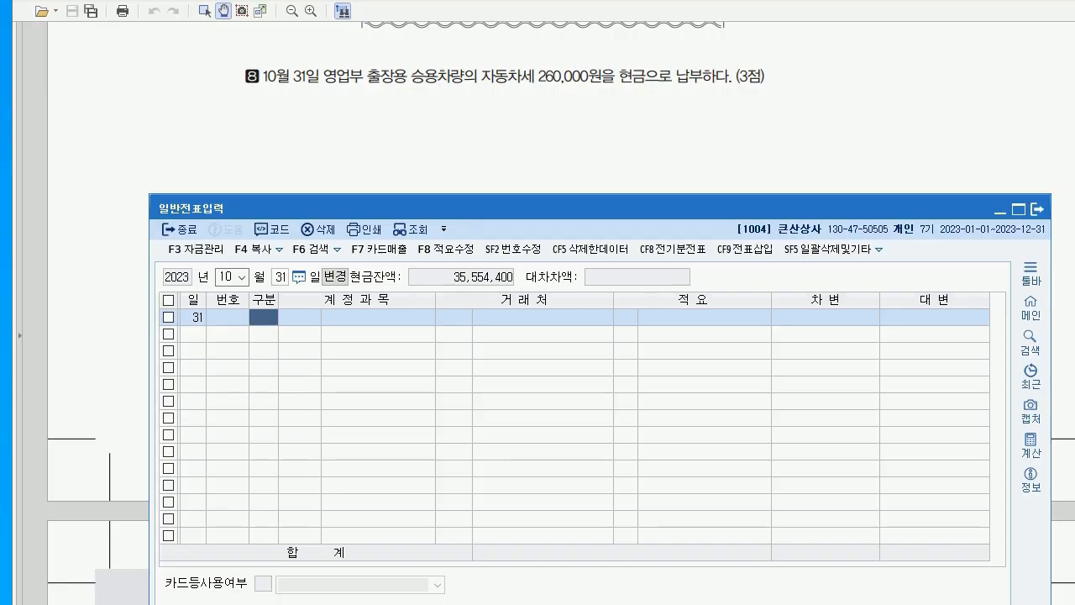
# Record a 출금 cash payment of 260,000 to 0817 세금과공과
pyautogui.press('Return')
pyautogui.write('0817')
pyautogui.press('Return')
pyautogui.press('Return')
pyautogui.press('Return')
pyautogui.press('Return')
pyautogui.write('2600000')
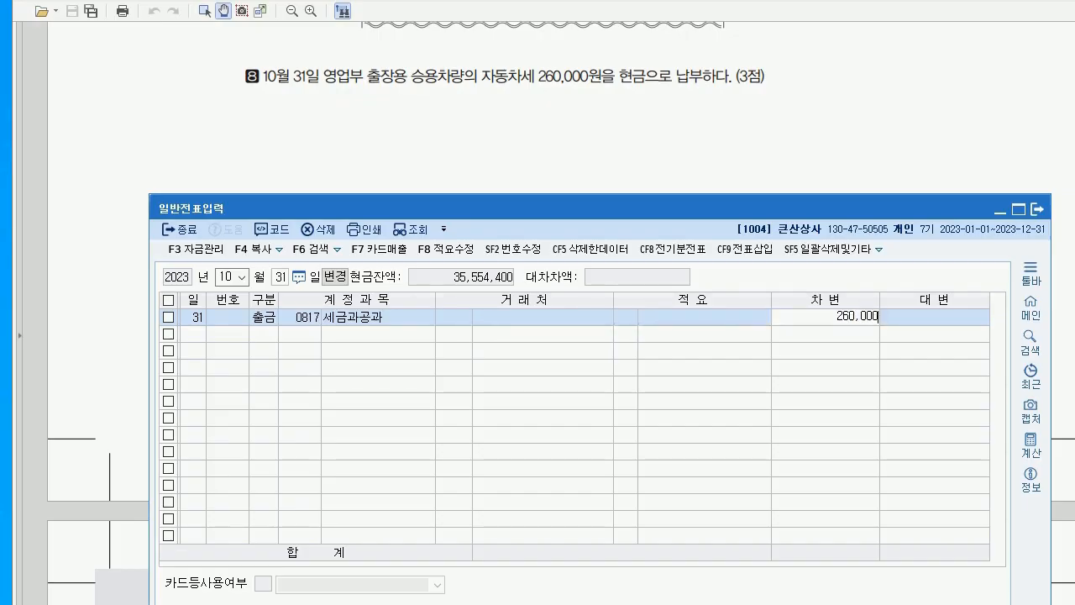
pyautogui.press('Return')
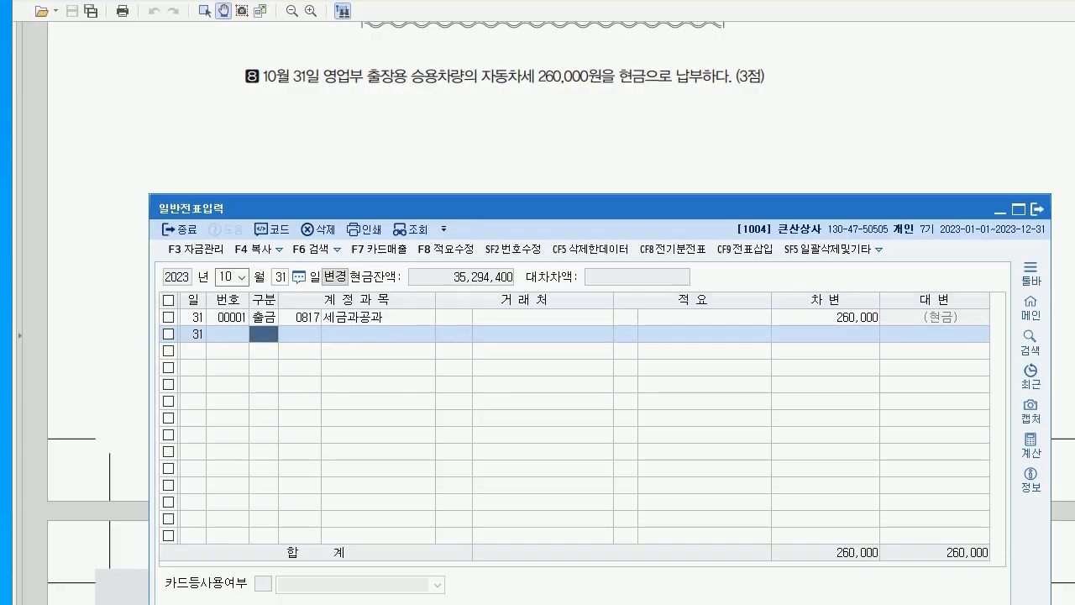
pyautogui.hotkey('alt', 'Tab')
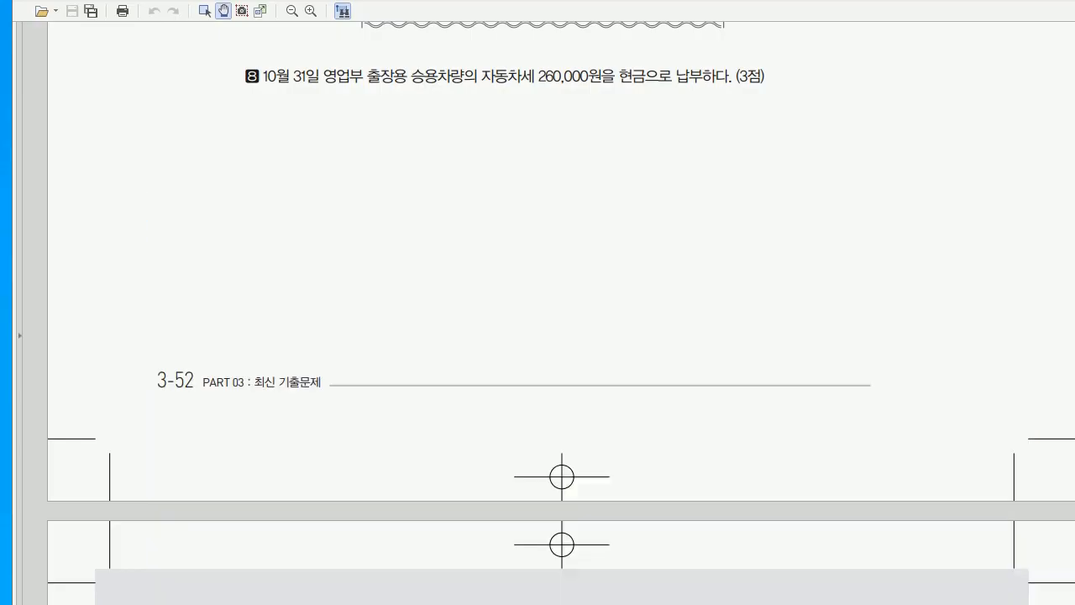
pyautogui.scroll(-8, 542, 310)
# Load the November 2 vouchers showing the 천둥상점 note discount entry
pyautogui.scroll(2, 542, 310)
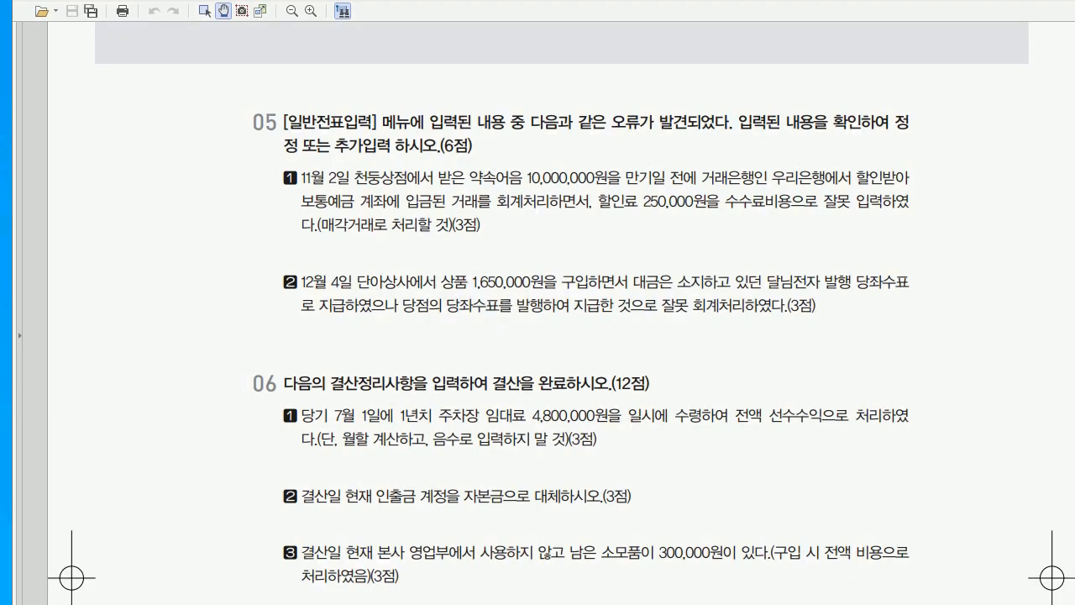
pyautogui.scroll(-1, 561, 322)
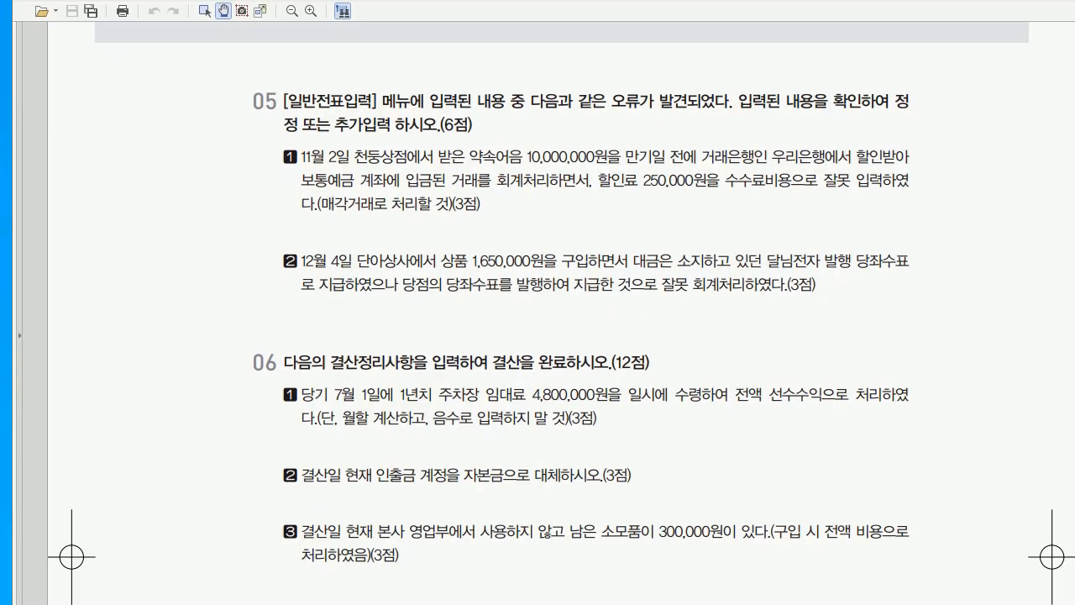
pyautogui.hotkey('alt', 'Tab')
pyautogui.write('10')
pyautogui.write('11')
pyautogui.press('Return')
pyautogui.write('2')
pyautogui.press('Return')
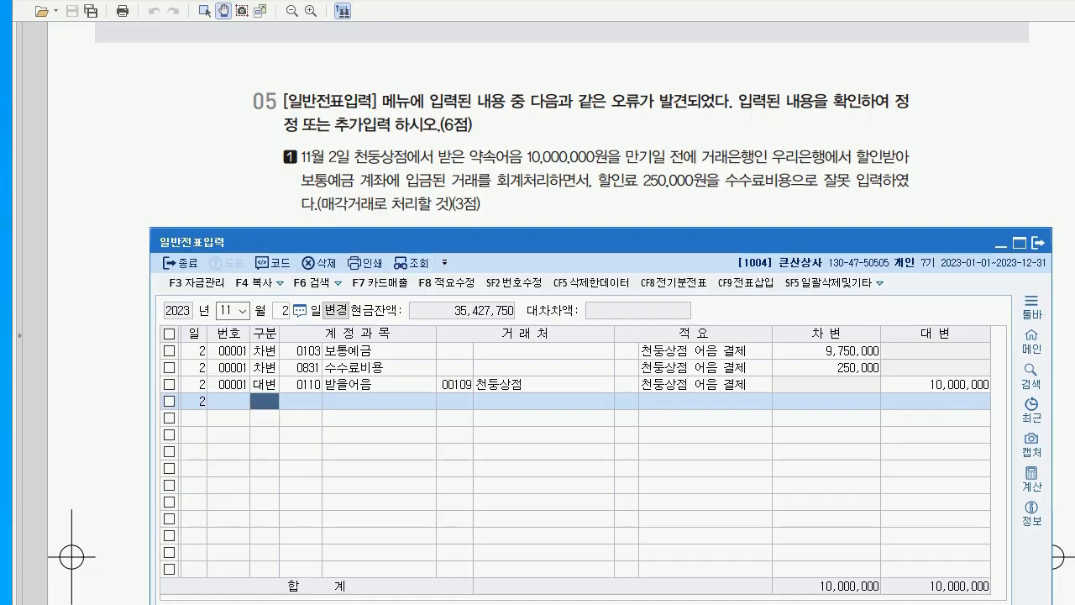
# Change the 250,000 debit line's account from 0831 수수료비용 to 0956 매출채권처분손실
pyautogui.click(934, 384)
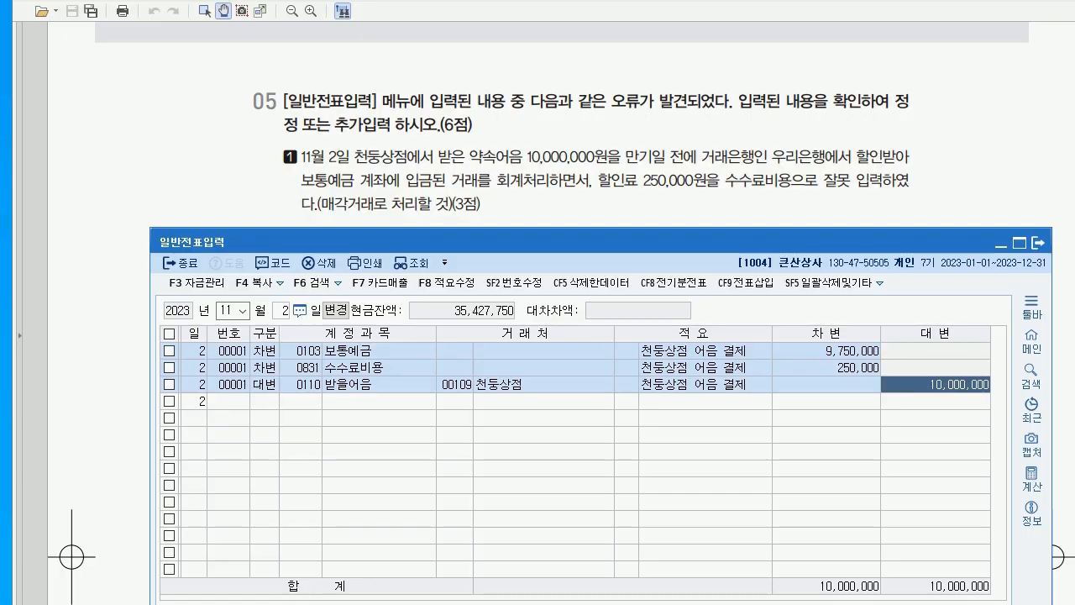
pyautogui.click(825, 350)
pyautogui.click(825, 367)
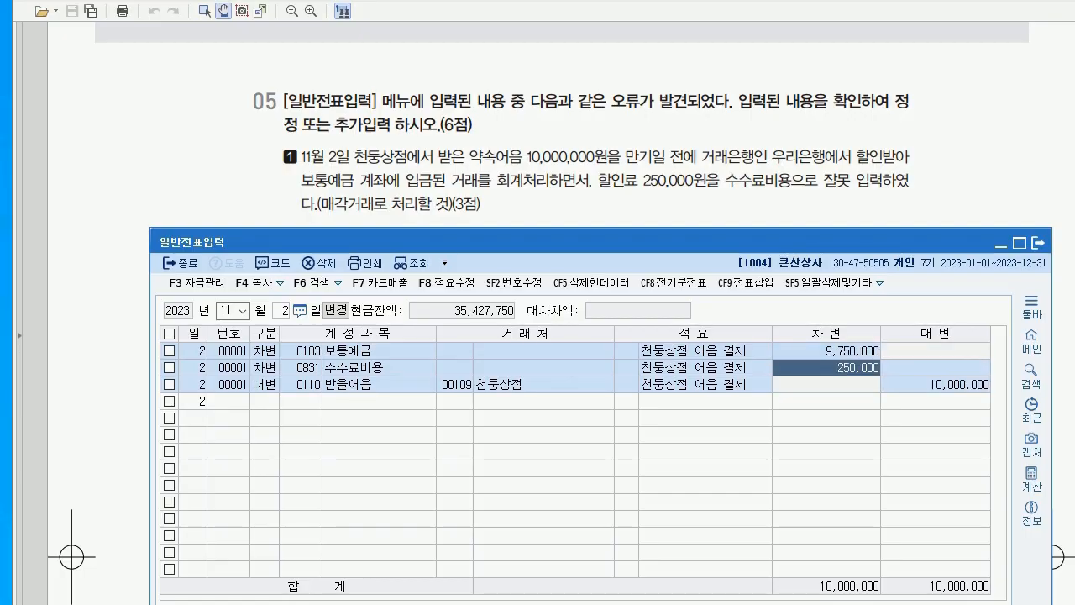
pyautogui.click(301, 367)
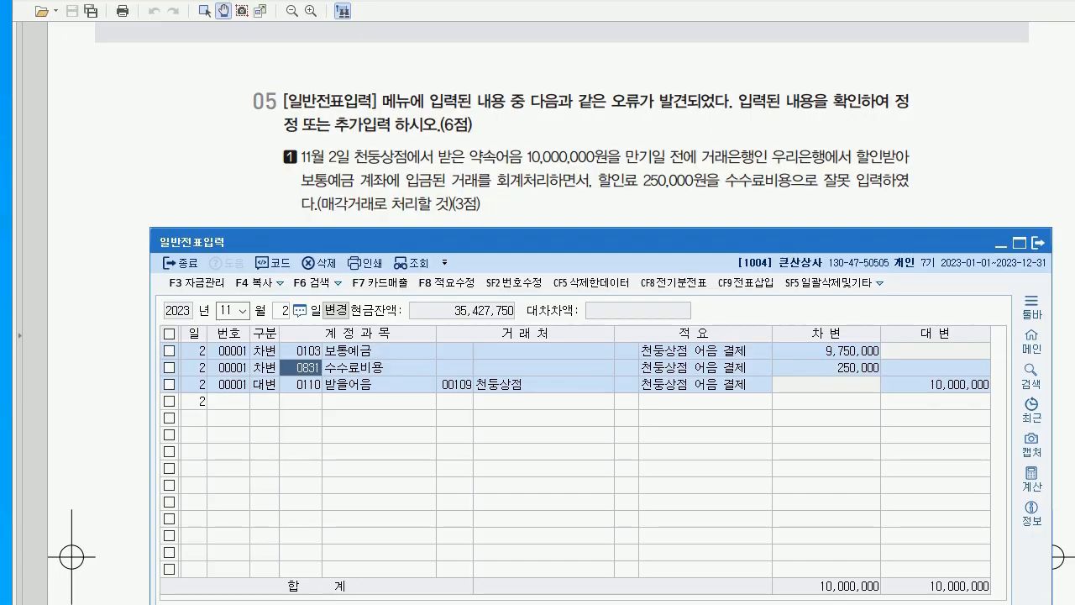
pyautogui.write('0956')
pyautogui.press('Return')
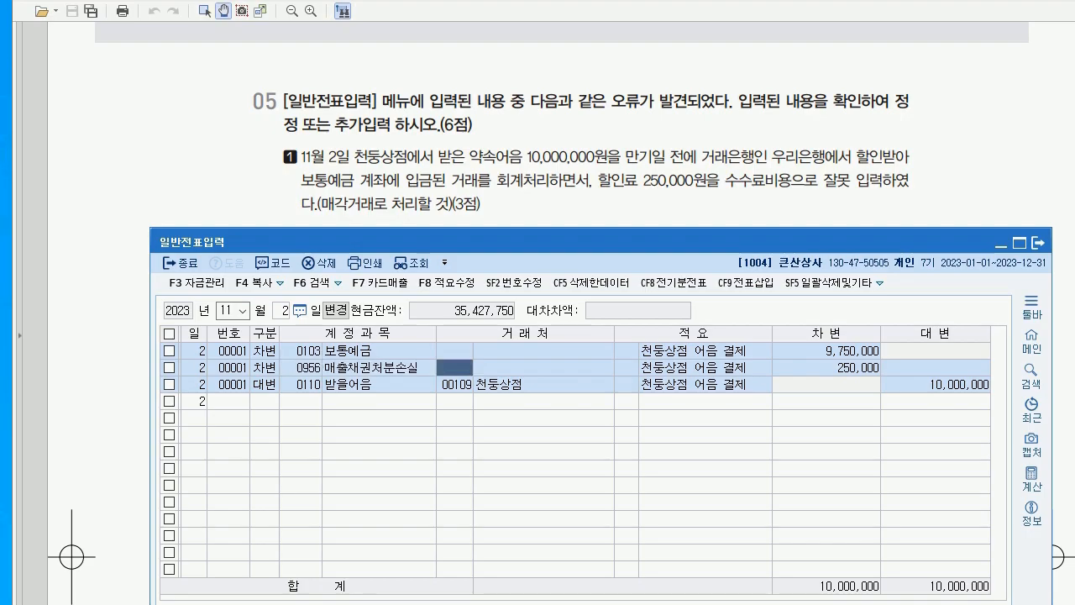
pyautogui.click(301, 367)
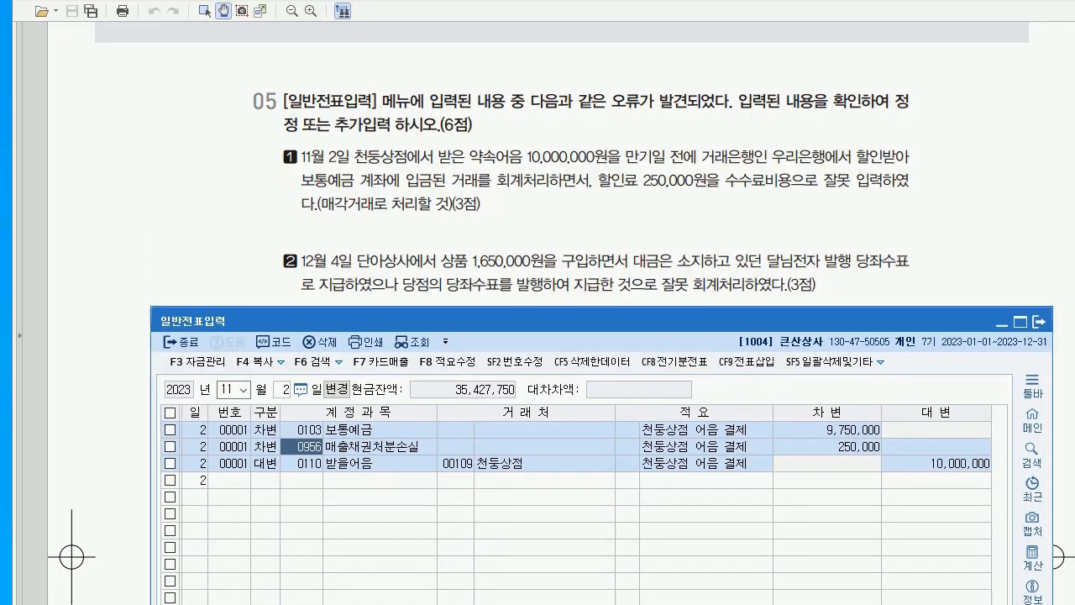
# Open the December 4 단아상사 purchase voucher for 상품 1,650,000
pyautogui.click(232, 389)
pyautogui.write('12')
pyautogui.press('Return')
pyautogui.write('7')
pyautogui.press('Return')
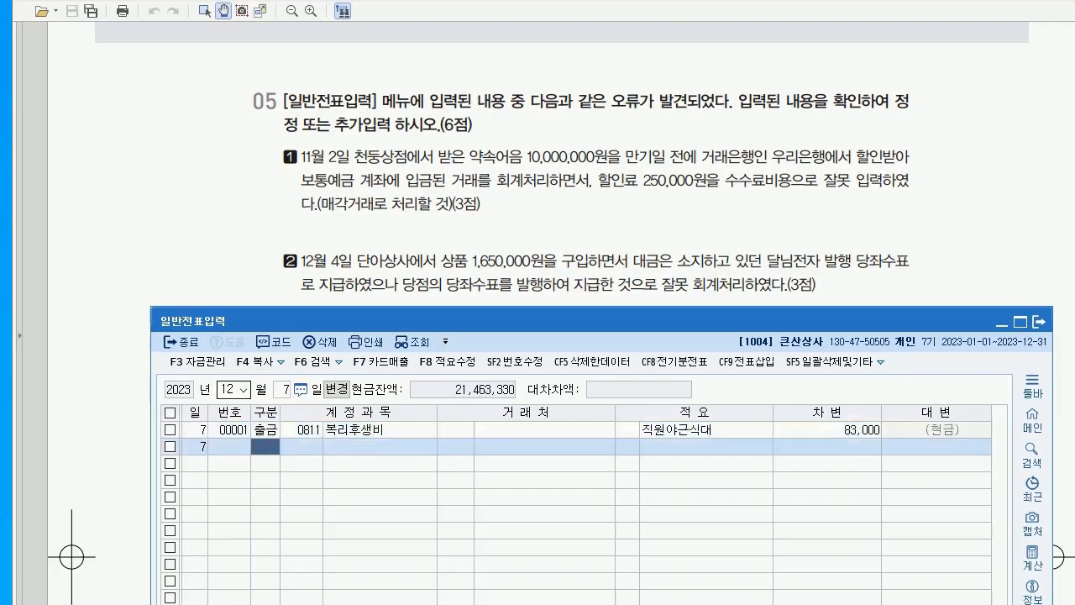
pyautogui.click(281, 390)
pyautogui.press('BackSpace')
pyautogui.write('4')
pyautogui.press('Return')
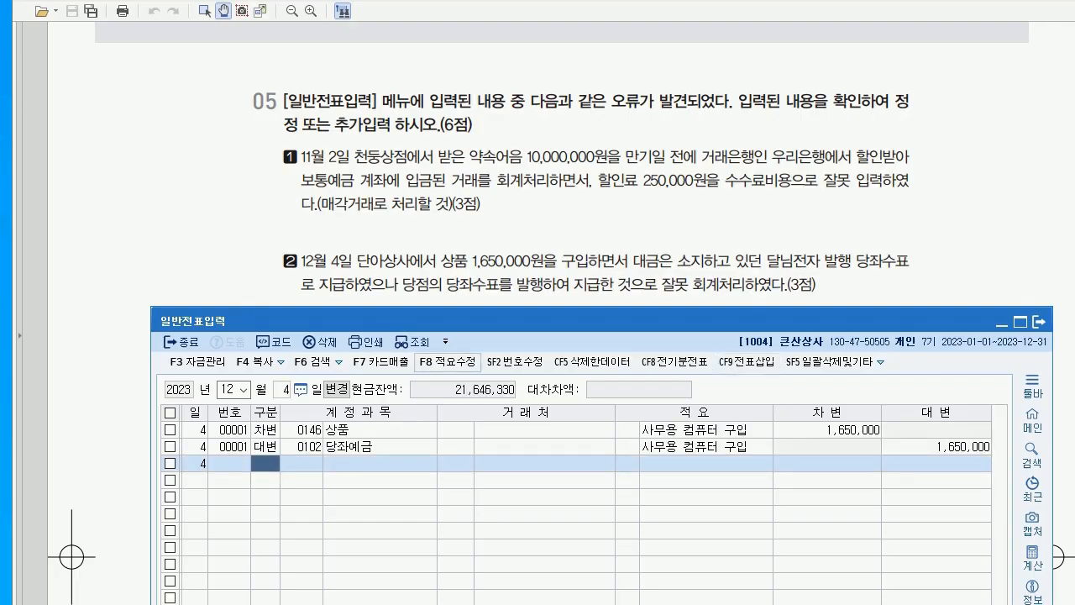
pyautogui.click(455, 429)
pyautogui.click(827, 429)
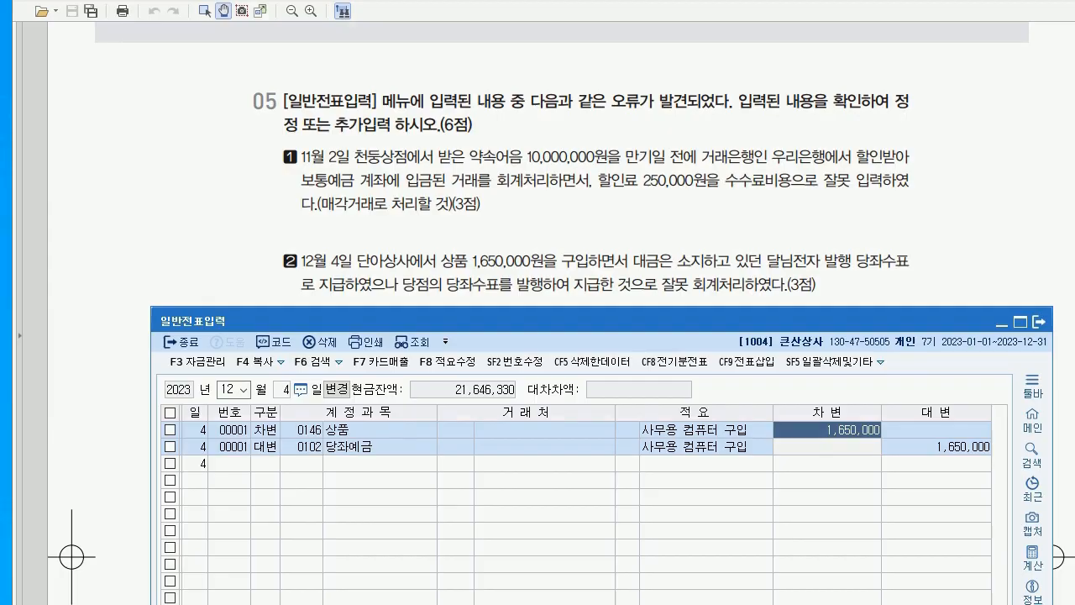
# Change the voucher's credit account from 0102 당좌예금 to 0101 현금
pyautogui.click(302, 447)
pyautogui.write('102')
pyautogui.press('Return')
pyautogui.click(301, 447)
pyautogui.write('101')
pyautogui.press('Return')
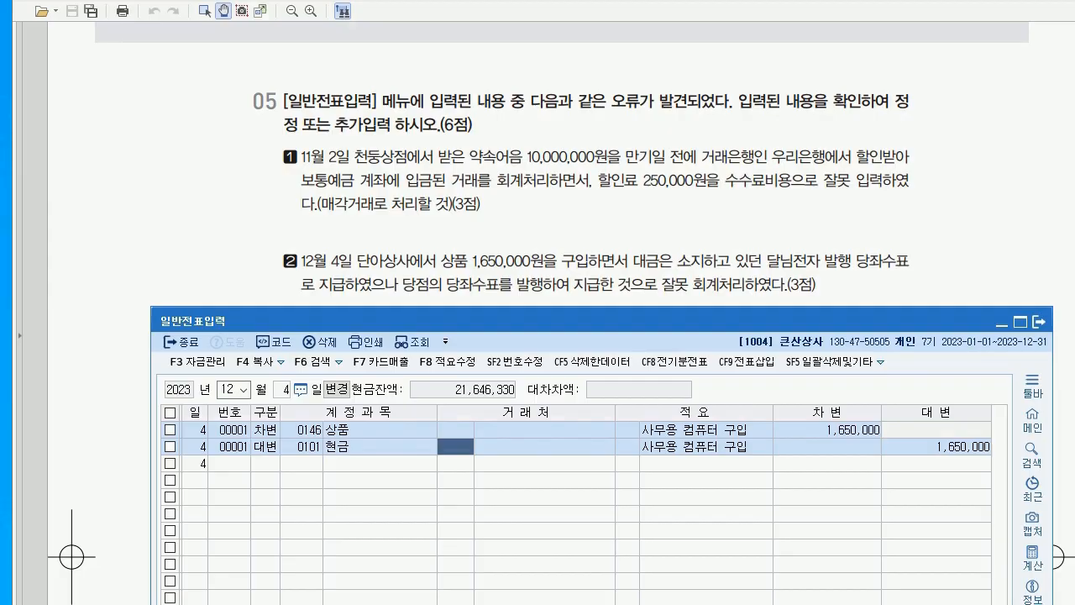
# Hide the journal window, scroll to question 06 and handwrite an underlined margin heading
pyautogui.hotkey('alt', 'Tab')
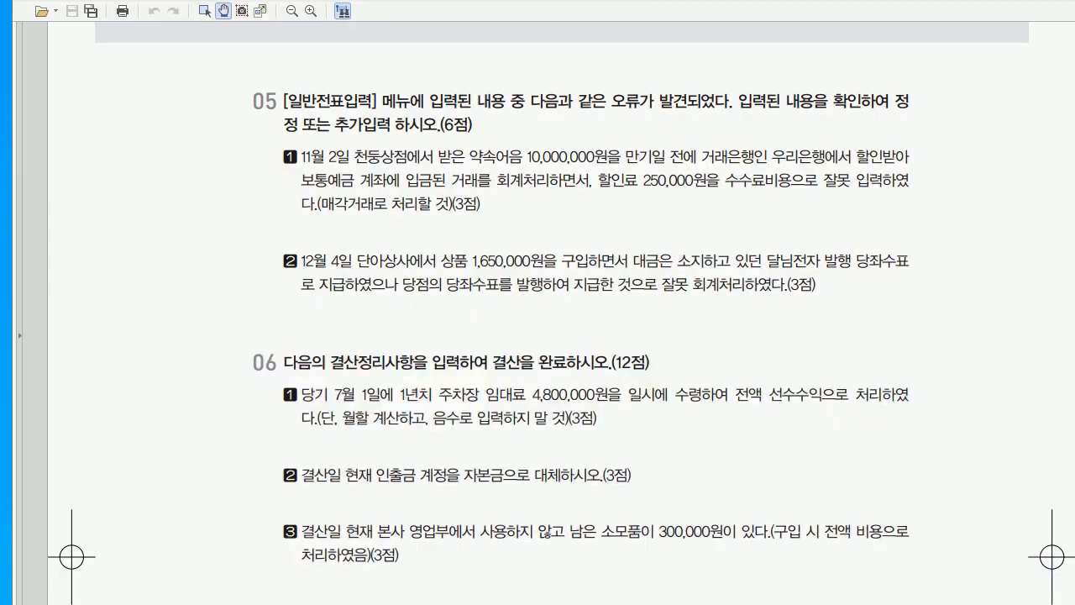
pyautogui.scroll(-5, 537, 313)
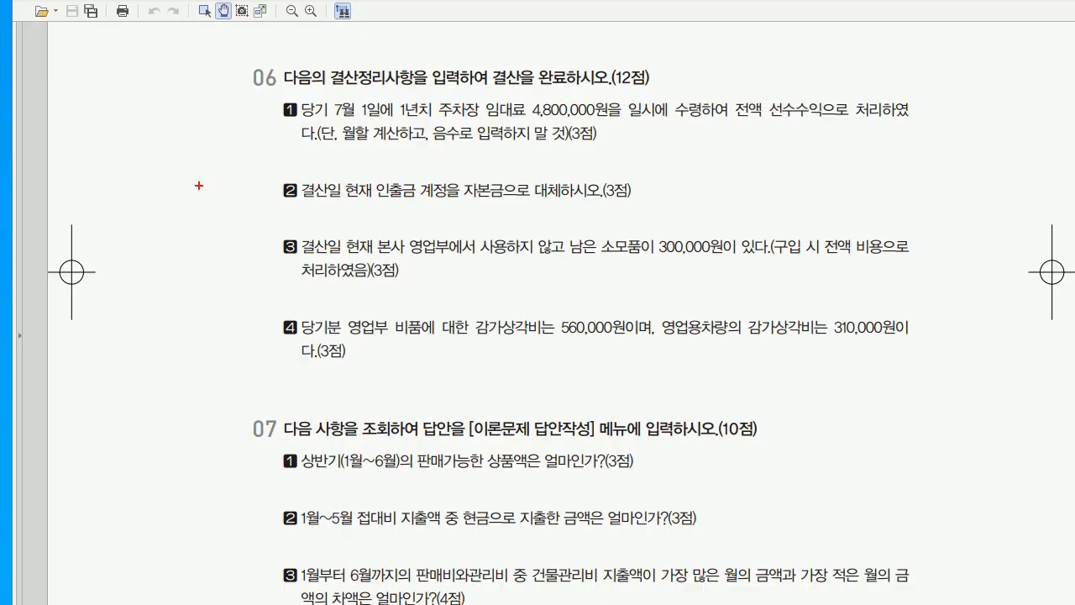
pyautogui.moveTo(112, 112); pyautogui.dragTo(131, 136)
pyautogui.moveTo(127, 121); pyautogui.dragTo(144, 122)
pyautogui.click(150, 124)
pyautogui.moveTo(155, 112)
pyautogui.mouseDown()
pyautogui.moveTo(173, 132)
pyautogui.moveTo(188, 117)
pyautogui.moveTo(221, 121)
pyautogui.mouseUp()
pyautogui.moveTo(223, 104); pyautogui.dragTo(230, 130)
pyautogui.moveTo(112, 150); pyautogui.dragTo(248, 136)
# Handwrite three numbered margin points, including 감가상각, and bracket them together
pyautogui.moveTo(122, 174)
pyautogui.mouseDown()
pyautogui.moveTo(126, 199)
pyautogui.moveTo(123, 173)
pyautogui.mouseUp()
pyautogui.moveTo(120, 179)
pyautogui.mouseDown()
pyautogui.moveTo(121, 194)
pyautogui.moveTo(157, 217)
pyautogui.mouseUp()
pyautogui.moveTo(158, 177)
pyautogui.mouseDown()
pyautogui.moveTo(173, 203)
pyautogui.moveTo(242, 181)
pyautogui.moveTo(255, 193)
pyautogui.moveTo(245, 177)
pyautogui.mouseUp()
pyautogui.moveTo(118, 240)
pyautogui.mouseDown()
pyautogui.moveTo(133, 252)
pyautogui.moveTo(131, 234)
pyautogui.moveTo(159, 242)
pyautogui.mouseUp()
pyautogui.moveTo(163, 228)
pyautogui.mouseDown()
pyautogui.moveTo(168, 251)
pyautogui.moveTo(203, 248)
pyautogui.mouseUp()
pyautogui.moveTo(208, 222); pyautogui.dragTo(220, 235)
pyautogui.moveTo(212, 241)
pyautogui.mouseDown()
pyautogui.moveTo(223, 252)
pyautogui.moveTo(232, 242)
pyautogui.moveTo(240, 259)
pyautogui.mouseUp()
pyautogui.moveTo(121, 289)
pyautogui.mouseDown()
pyautogui.moveTo(127, 299)
pyautogui.moveTo(156, 296)
pyautogui.mouseUp()
pyautogui.moveTo(152, 284); pyautogui.dragTo(169, 298)
pyautogui.moveTo(174, 266); pyautogui.dragTo(181, 304)
pyautogui.moveTo(183, 289)
pyautogui.mouseDown()
pyautogui.moveTo(192, 301)
pyautogui.moveTo(191, 287)
pyautogui.mouseUp()
pyautogui.moveTo(193, 283); pyautogui.dragTo(220, 297)
pyautogui.moveTo(226, 277); pyautogui.dragTo(240, 299)
pyautogui.moveTo(98, 168); pyautogui.dragTo(119, 298)
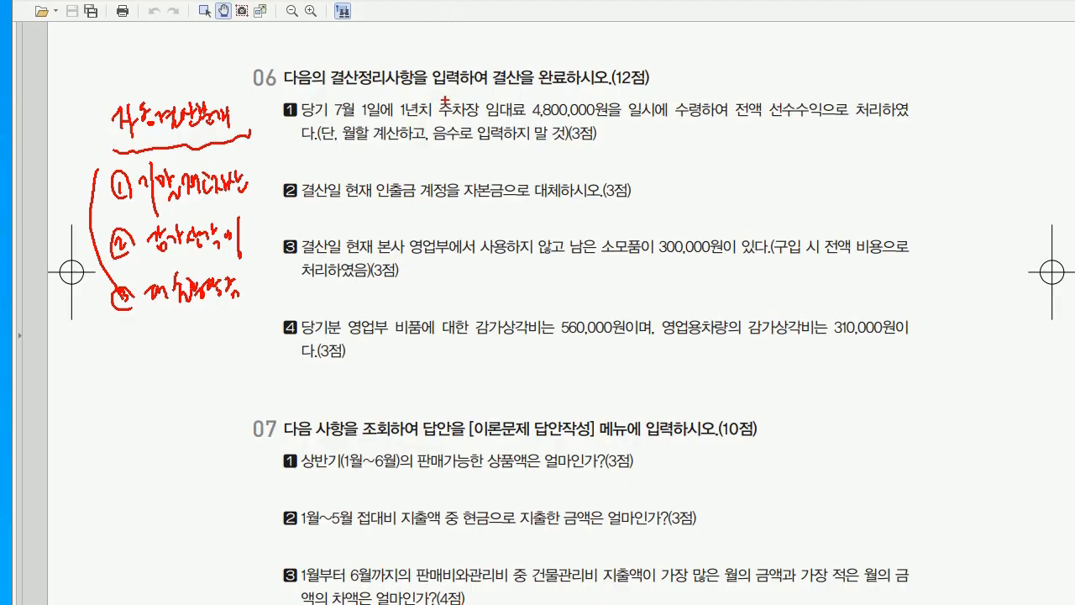
# Underline 입력, 인출금, 소모품 and 감가상각비 in items 1–4, mark them up, then clear the ink
pyautogui.moveTo(480, 129); pyautogui.dragTo(514, 124)
pyautogui.moveTo(372, 201); pyautogui.dragTo(414, 200)
pyautogui.moveTo(605, 264); pyautogui.dragTo(643, 257)
pyautogui.moveTo(483, 346); pyautogui.dragTo(539, 340)
pyautogui.moveTo(409, 372); pyautogui.dragTo(412, 388)
pyautogui.moveTo(420, 376); pyautogui.dragTo(426, 378)
pyautogui.moveTo(430, 360)
pyautogui.mouseDown()
pyautogui.moveTo(430, 395)
pyautogui.moveTo(439, 375)
pyautogui.moveTo(448, 380)
pyautogui.mouseUp()
pyautogui.moveTo(440, 383); pyautogui.dragTo(449, 391)
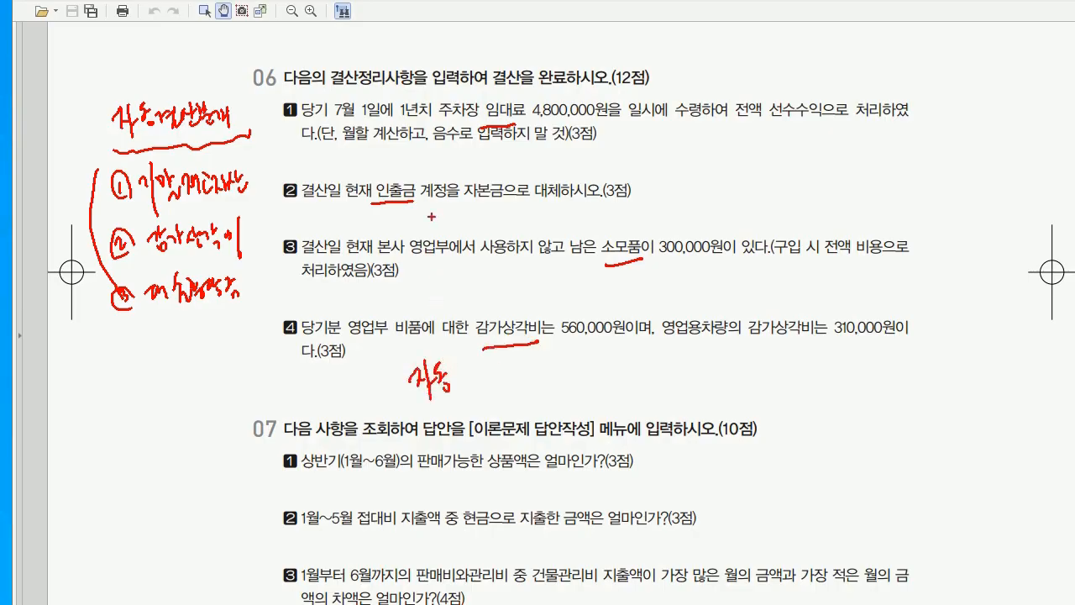
pyautogui.moveTo(427, 139); pyautogui.dragTo(430, 161)
pyautogui.moveTo(426, 165)
pyautogui.mouseDown()
pyautogui.moveTo(447, 153)
pyautogui.moveTo(434, 220)
pyautogui.mouseUp()
pyautogui.moveTo(427, 230)
pyautogui.mouseDown()
pyautogui.moveTo(447, 217)
pyautogui.moveTo(441, 292)
pyautogui.mouseUp()
pyautogui.moveTo(438, 296)
pyautogui.mouseDown()
pyautogui.moveTo(460, 281)
pyautogui.moveTo(455, 305)
pyautogui.mouseUp()
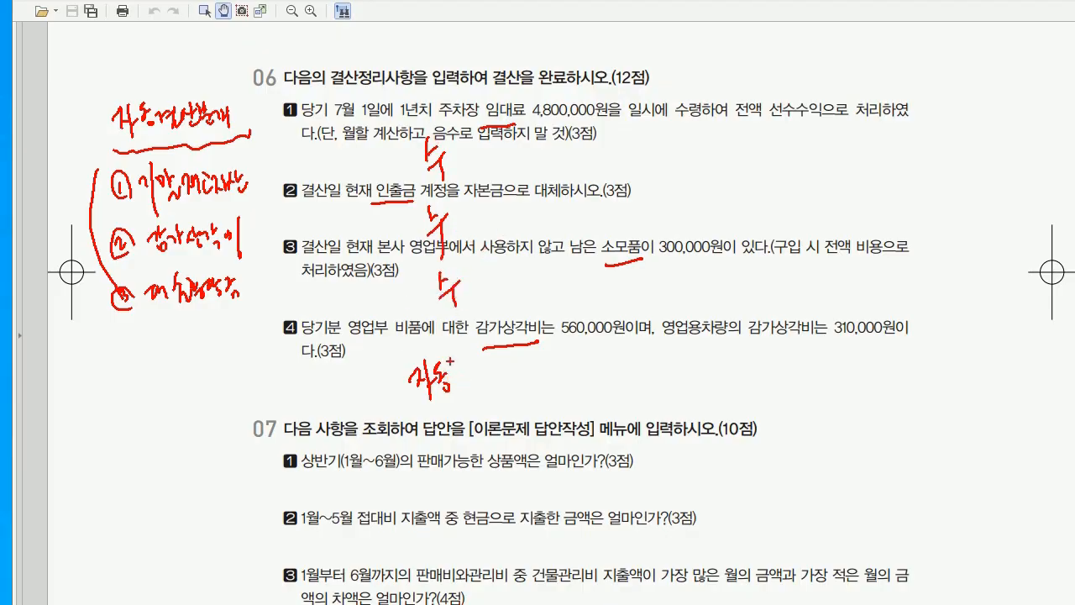
pyautogui.moveTo(281, 107); pyautogui.dragTo(297, 274)
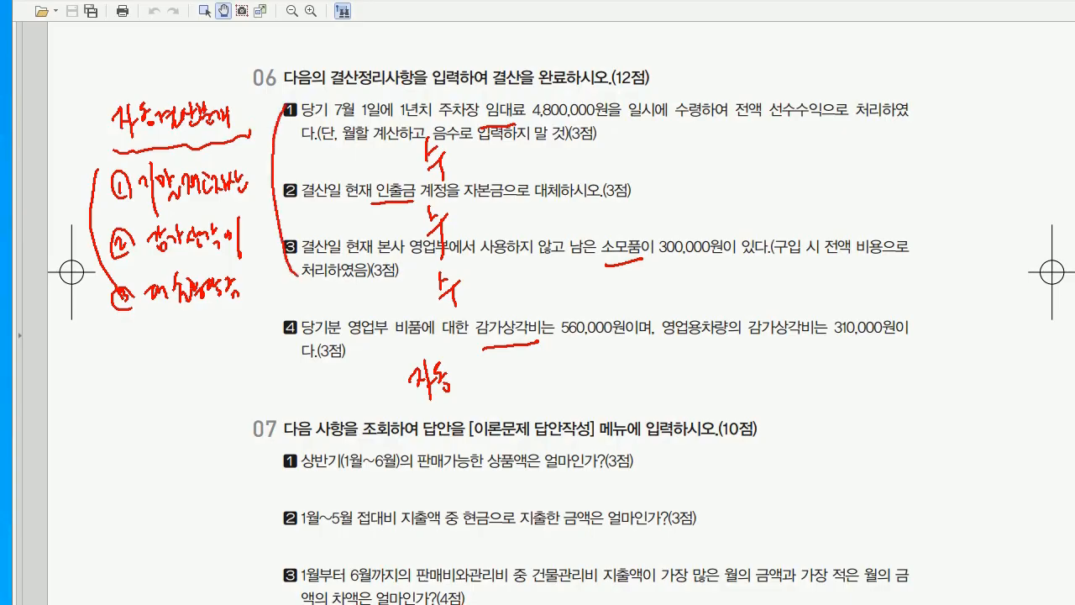
pyautogui.moveTo(268, 317)
pyautogui.mouseDown()
pyautogui.moveTo(281, 340)
pyautogui.moveTo(298, 306)
pyautogui.mouseUp()
pyautogui.press('Escape')
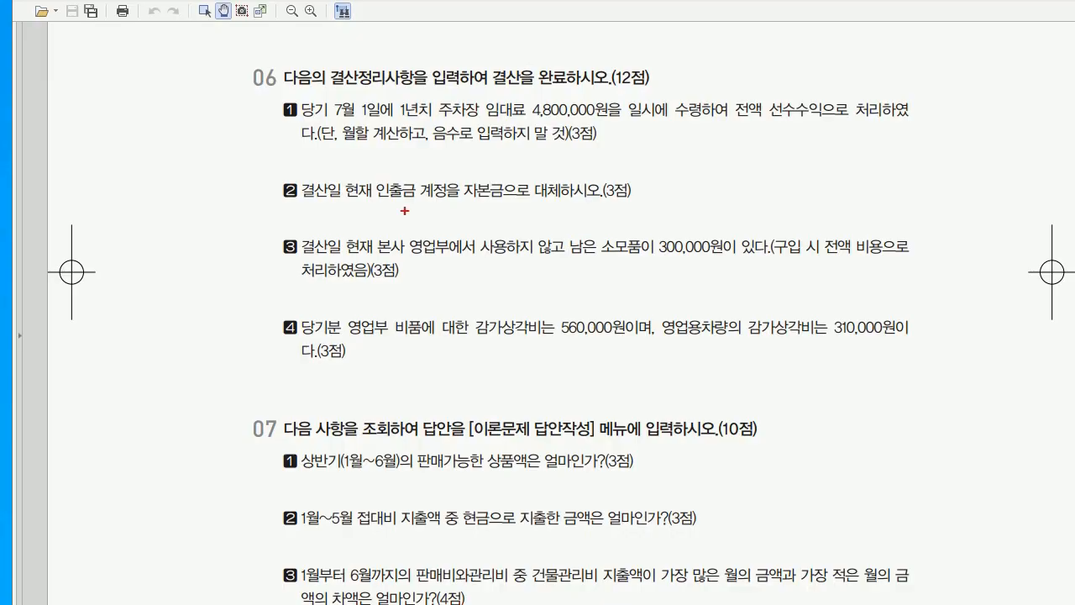
# Star and underline item 1's 전액 선수수익 wording and note 7.1–12.31 with a 6/12 fraction
pyautogui.moveTo(761, 81)
pyautogui.mouseDown()
pyautogui.moveTo(746, 107)
pyautogui.moveTo(745, 91)
pyautogui.moveTo(769, 90)
pyautogui.mouseUp()
pyautogui.moveTo(764, 126); pyautogui.dragTo(847, 122)
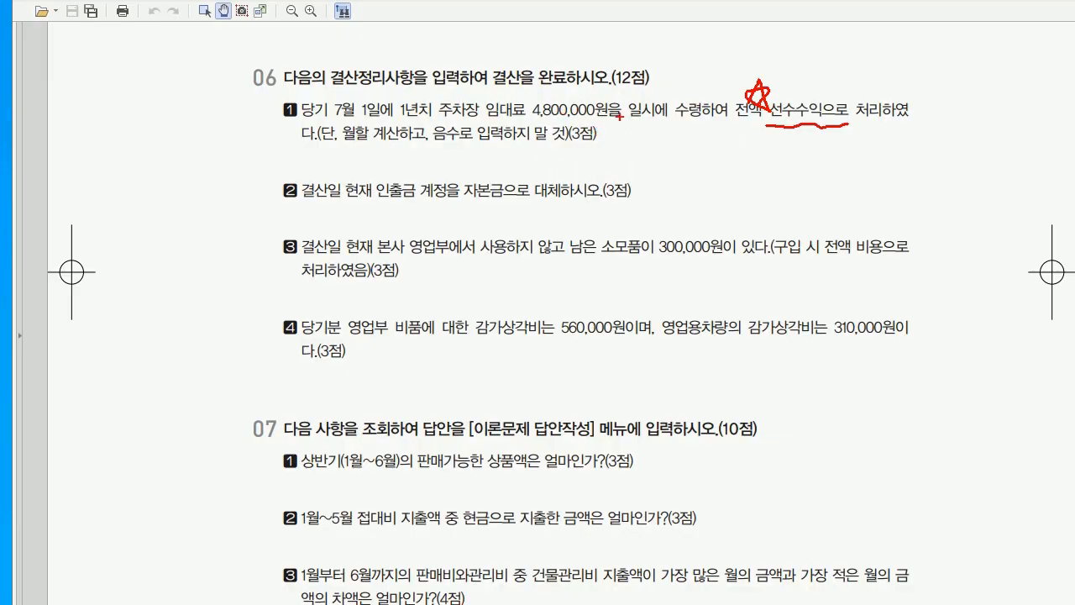
pyautogui.moveTo(622, 132)
pyautogui.mouseDown()
pyautogui.moveTo(638, 153)
pyautogui.moveTo(735, 146)
pyautogui.mouseUp()
pyautogui.click(642, 149)
pyautogui.click(717, 145)
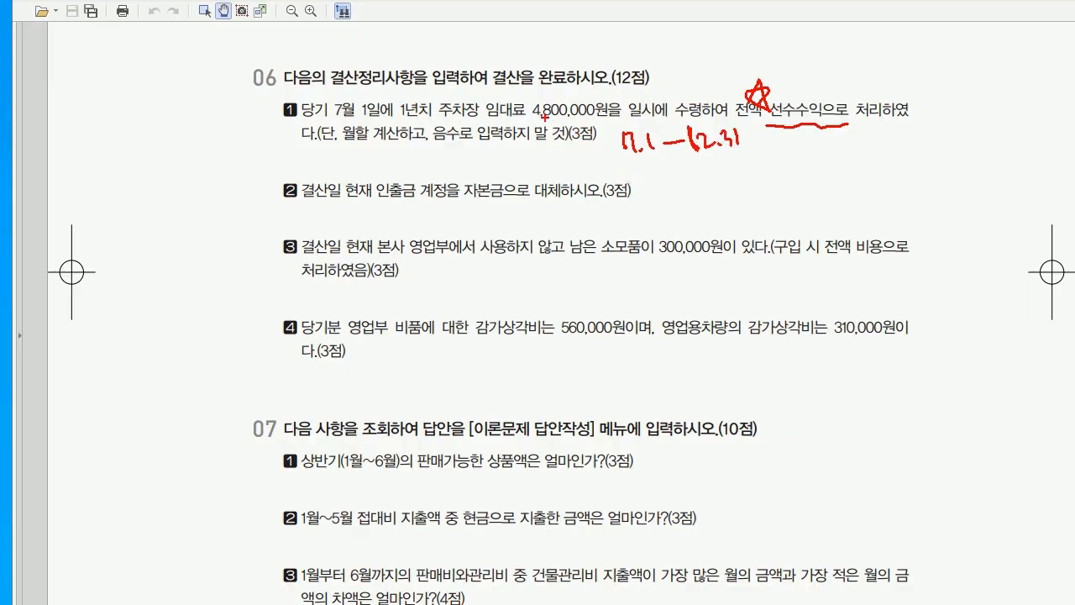
pyautogui.moveTo(643, 91); pyautogui.dragTo(632, 125)
pyautogui.moveTo(642, 105); pyautogui.dragTo(656, 114)
pyautogui.moveTo(696, 70)
pyautogui.mouseDown()
pyautogui.moveTo(692, 107)
pyautogui.moveTo(722, 98)
pyautogui.moveTo(676, 99)
pyautogui.mouseUp()
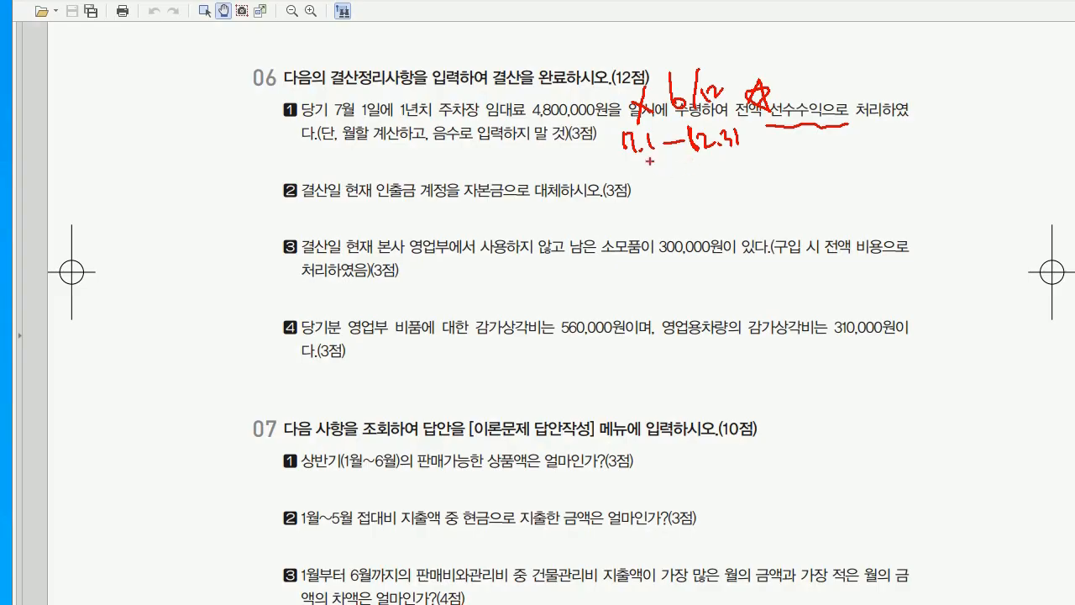
# Write the adjusting entry 선수수익 2,400,000 / 임대료 2,400,000 above item 2
pyautogui.moveTo(581, 151)
pyautogui.mouseDown()
pyautogui.moveTo(594, 178)
pyautogui.moveTo(612, 173)
pyautogui.mouseUp()
pyautogui.moveTo(611, 159); pyautogui.dragTo(642, 180)
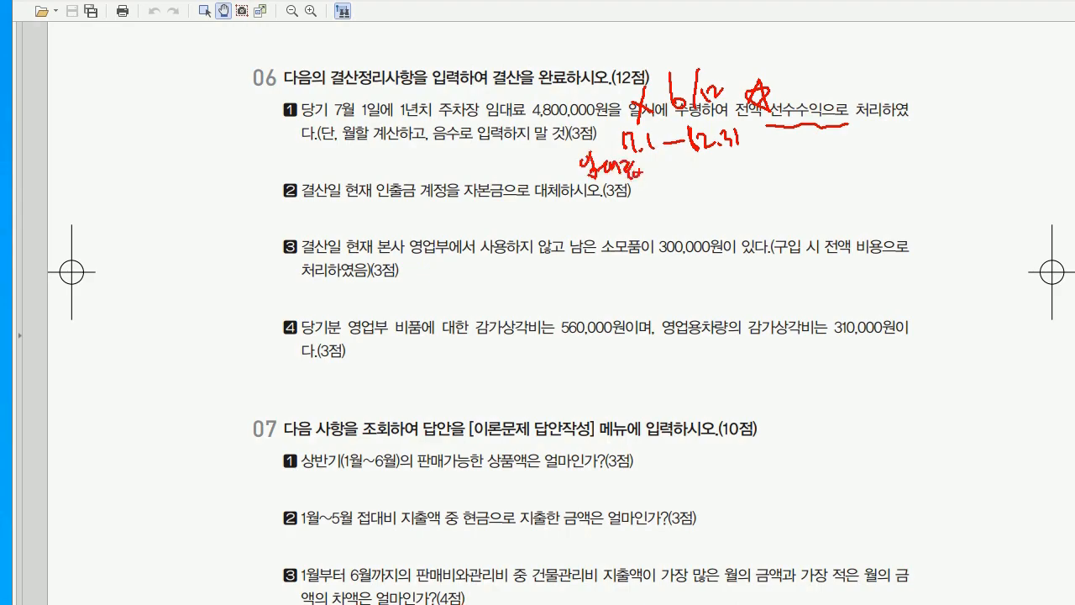
pyautogui.moveTo(568, 147); pyautogui.dragTo(568, 202)
pyautogui.moveTo(357, 158)
pyautogui.mouseDown()
pyautogui.moveTo(353, 175)
pyautogui.moveTo(361, 160)
pyautogui.moveTo(375, 172)
pyautogui.moveTo(405, 172)
pyautogui.moveTo(415, 159)
pyautogui.moveTo(420, 189)
pyautogui.mouseUp()
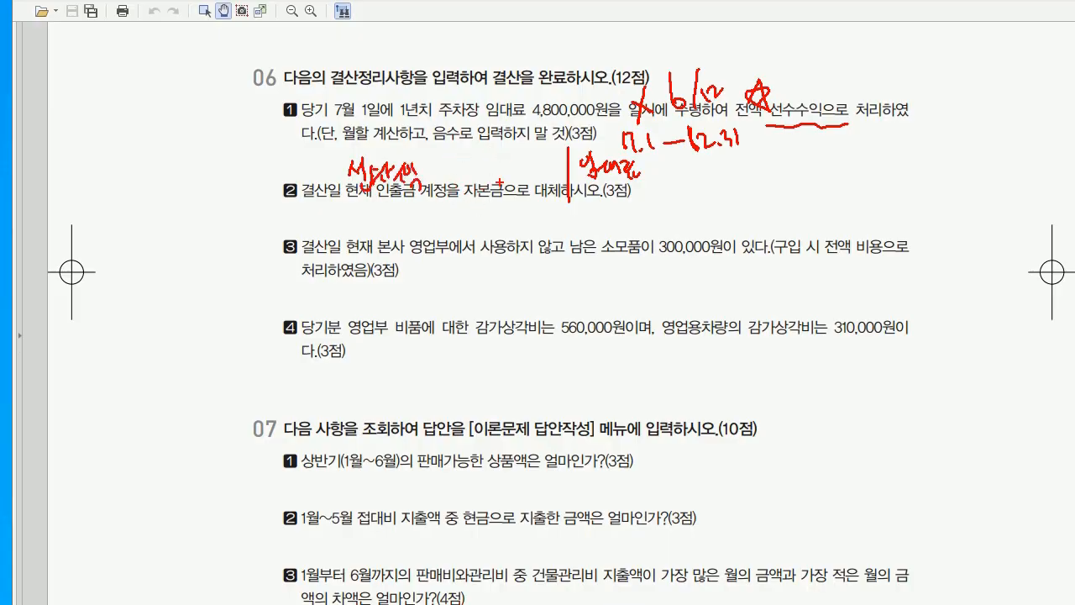
pyautogui.moveTo(448, 168)
pyautogui.mouseDown()
pyautogui.moveTo(471, 178)
pyautogui.moveTo(505, 166)
pyautogui.mouseUp()
pyautogui.moveTo(525, 174); pyautogui.dragTo(533, 174)
pyautogui.moveTo(529, 170); pyautogui.dragTo(542, 168)
pyautogui.moveTo(650, 168)
pyautogui.mouseDown()
pyautogui.moveTo(724, 171)
pyautogui.moveTo(724, 183)
pyautogui.mouseUp()
pyautogui.moveTo(733, 171); pyautogui.dragTo(749, 166)
pyautogui.moveTo(751, 168); pyautogui.dragTo(760, 166)
pyautogui.moveTo(756, 159); pyautogui.dragTo(756, 173)
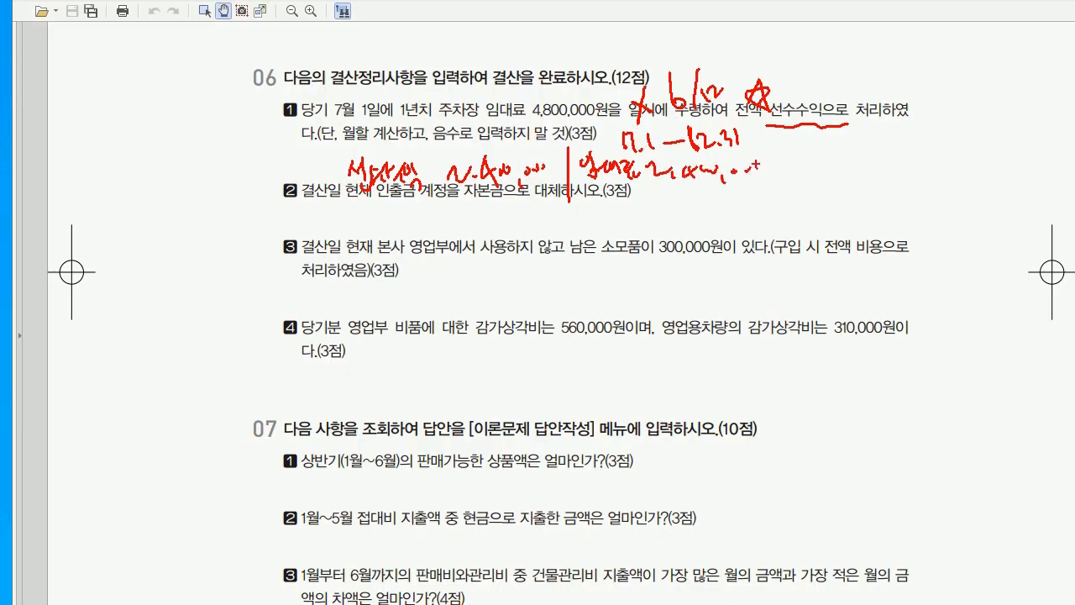
# Clear the PDF notes and set the journal entry date to December 31
pyautogui.press('e')
pyautogui.hotkey('alt', 'Tab')
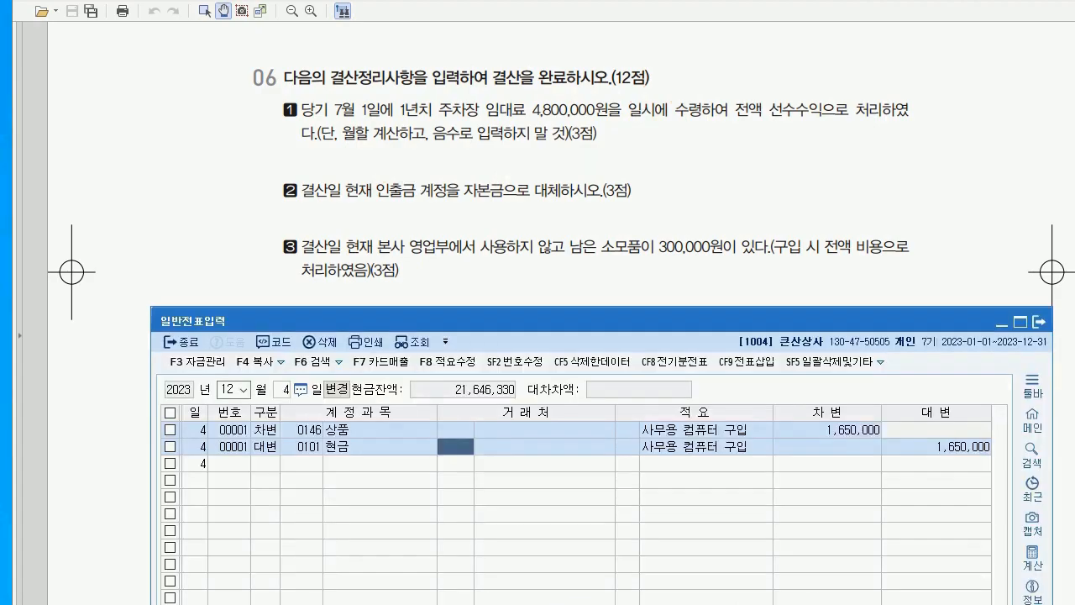
pyautogui.write('1')
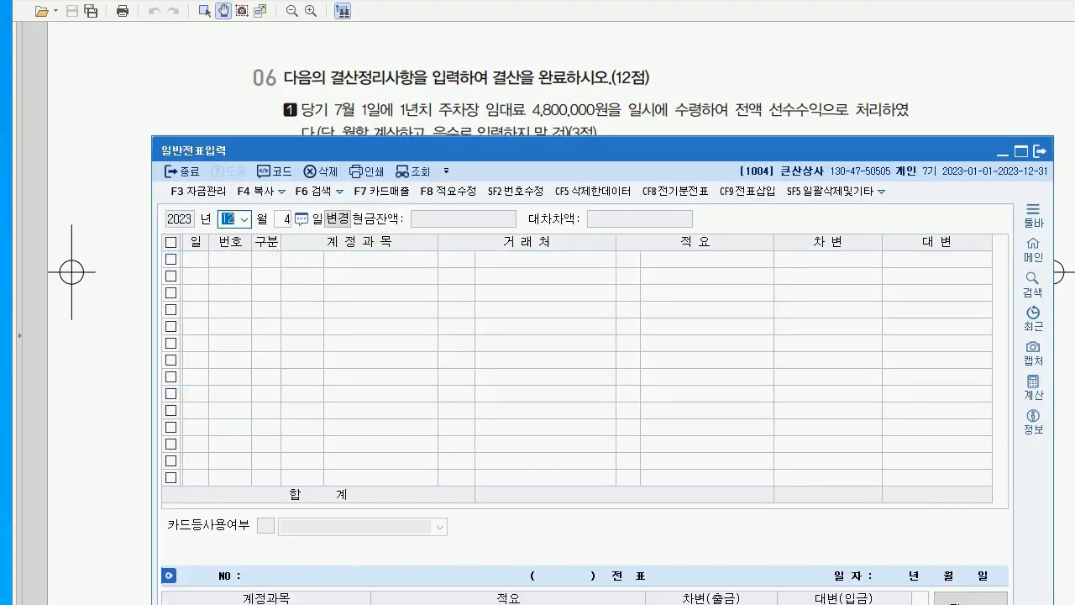
pyautogui.write('2')
pyautogui.press('Return')
pyautogui.press('BackSpace')
pyautogui.write('31')
pyautogui.press('Return')
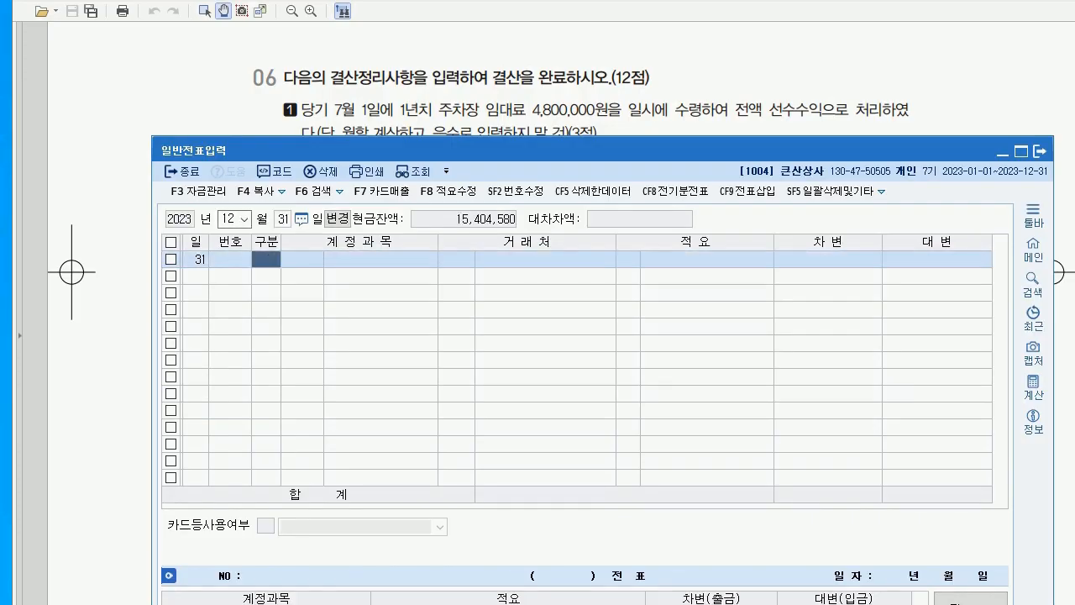
# Enter debit 0263 선수수익 2,400,000 and credit 0904 임대료, then jot an 인출금 note beside item 2
pyautogui.write('3')
pyautogui.press('Return')
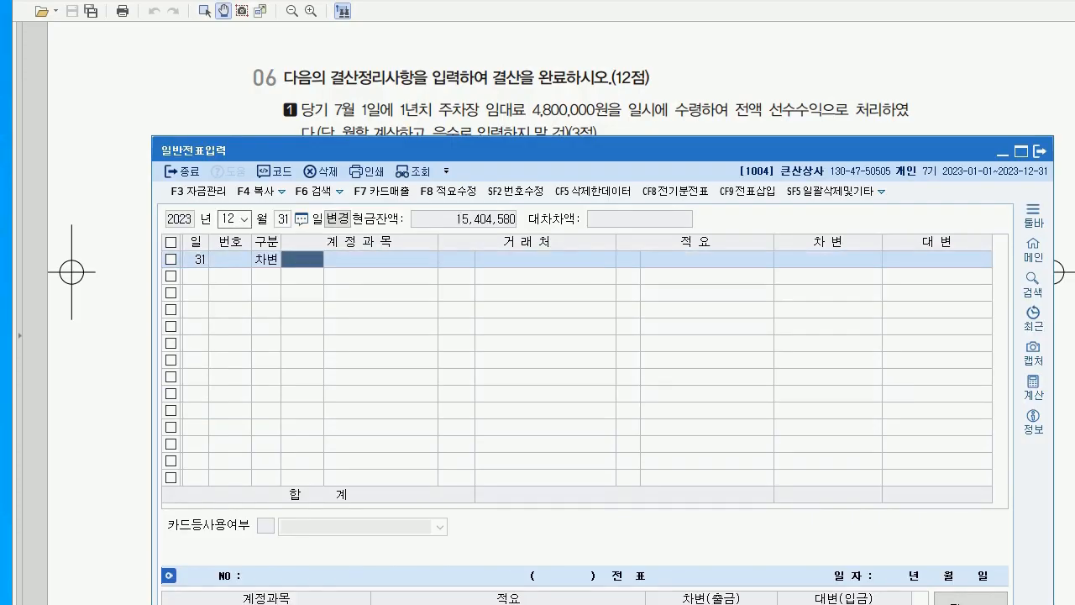
pyautogui.write('263')
pyautogui.press('Return')
pyautogui.press('Return')
pyautogui.press('Return')
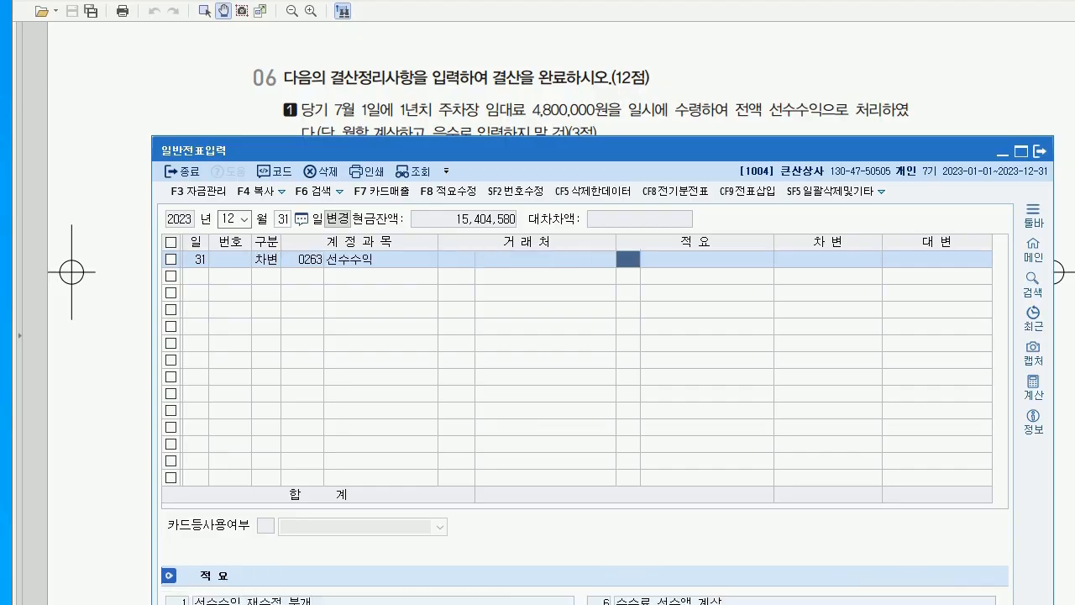
pyautogui.press('Return')
pyautogui.write('2400000')
pyautogui.press('Return')
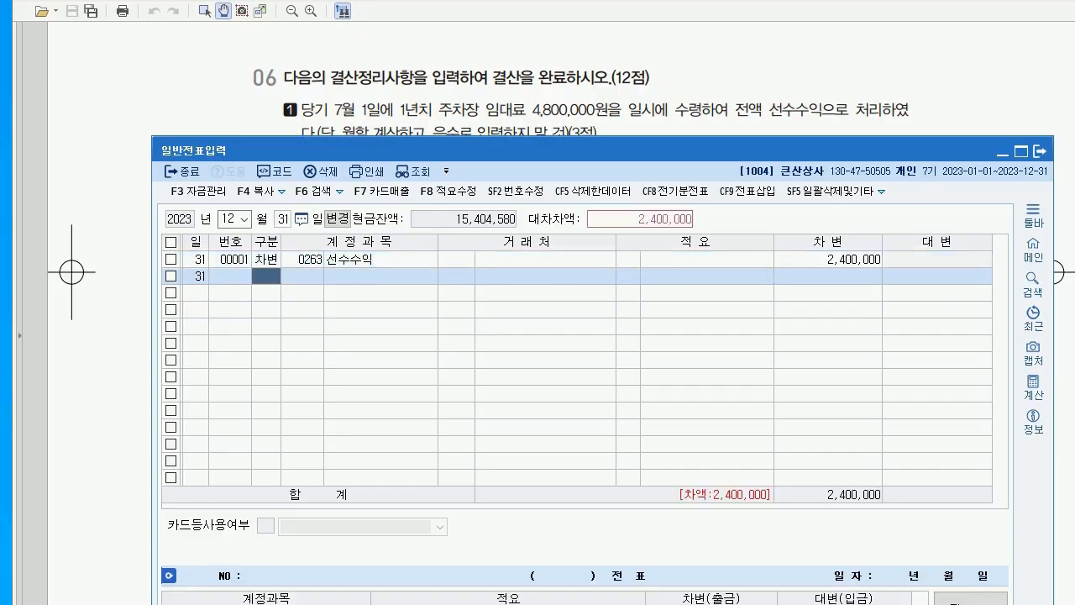
pyautogui.write('4')
pyautogui.press('Return')
pyautogui.write('904')
pyautogui.press('Return')
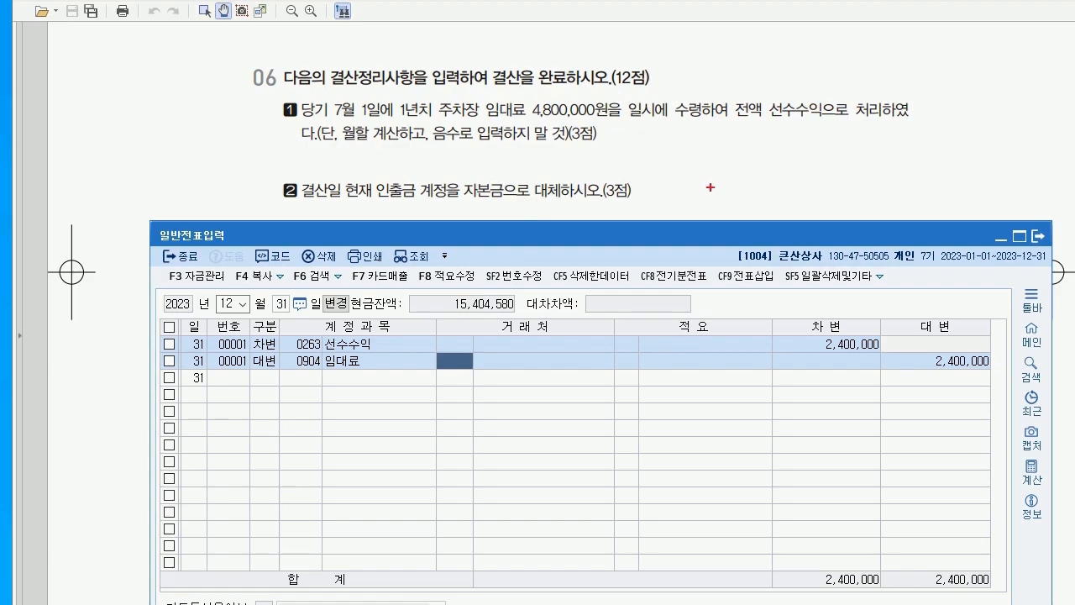
pyautogui.moveTo(789, 166); pyautogui.dragTo(786, 214)
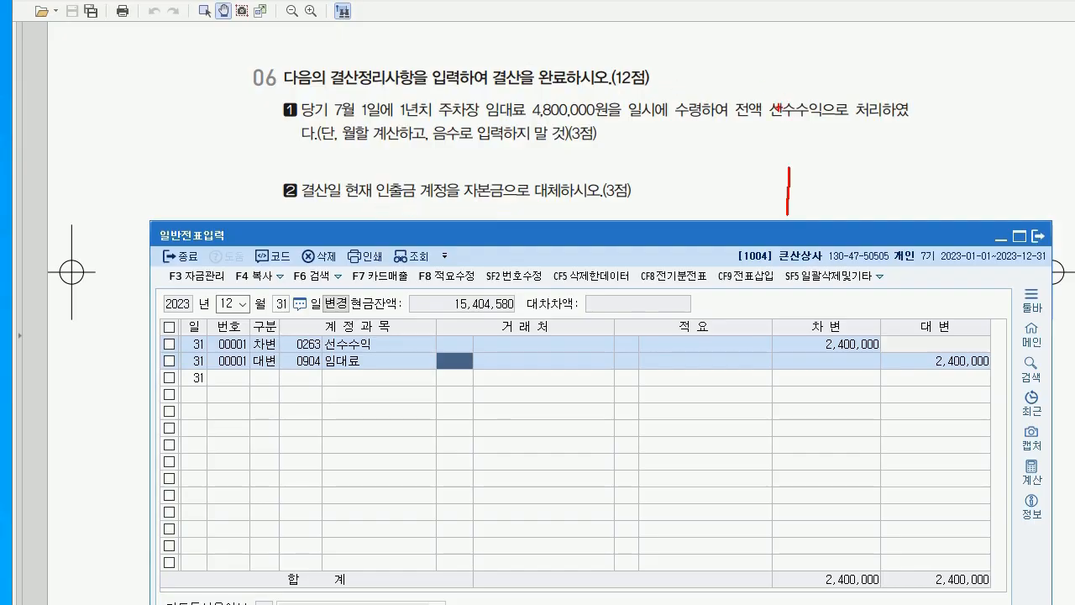
pyautogui.moveTo(825, 182)
pyautogui.mouseDown()
pyautogui.moveTo(839, 206)
pyautogui.moveTo(843, 175)
pyautogui.moveTo(853, 206)
pyautogui.moveTo(870, 187)
pyautogui.moveTo(877, 204)
pyautogui.mouseUp()
# Jot and then clear handwritten notes beside item 2, and switch to the KcLep main menu
pyautogui.moveTo(644, 172)
pyautogui.mouseDown()
pyautogui.moveTo(646, 200)
pyautogui.moveTo(674, 191)
pyautogui.moveTo(684, 204)
pyautogui.mouseUp()
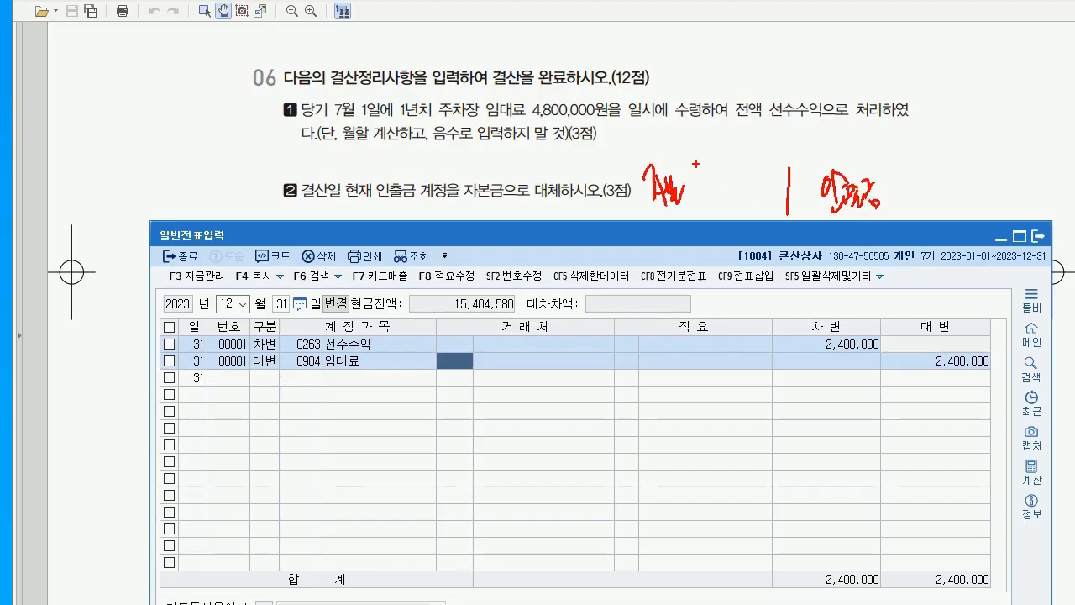
pyautogui.moveTo(687, 200); pyautogui.dragTo(695, 188)
pyautogui.moveTo(692, 198)
pyautogui.mouseDown()
pyautogui.moveTo(739, 215)
pyautogui.moveTo(762, 204)
pyautogui.mouseUp()
pyautogui.moveTo(897, 215); pyautogui.dragTo(920, 206)
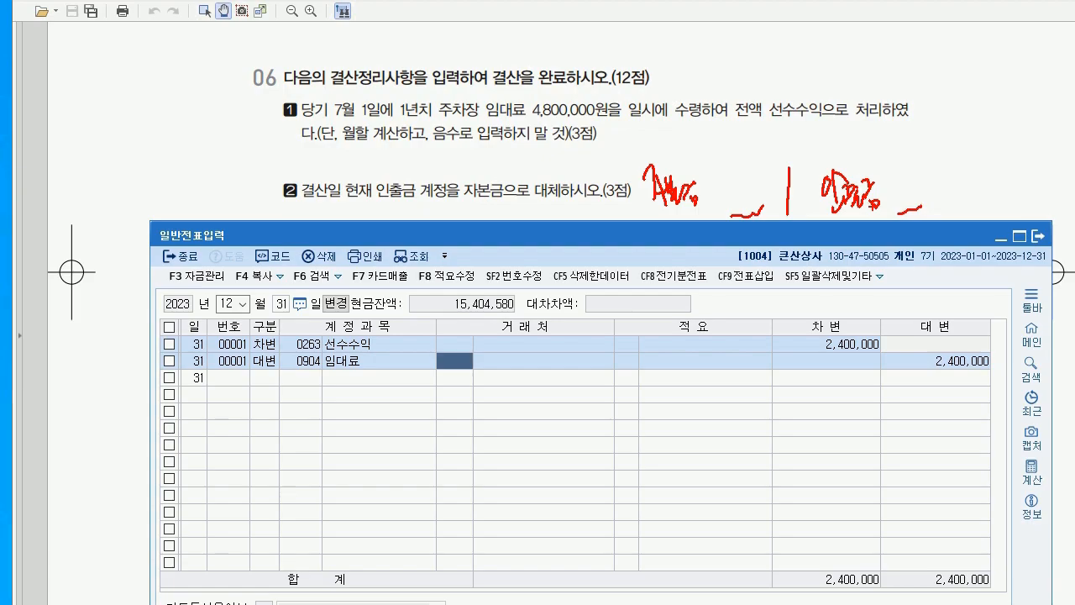
pyautogui.press('Escape')
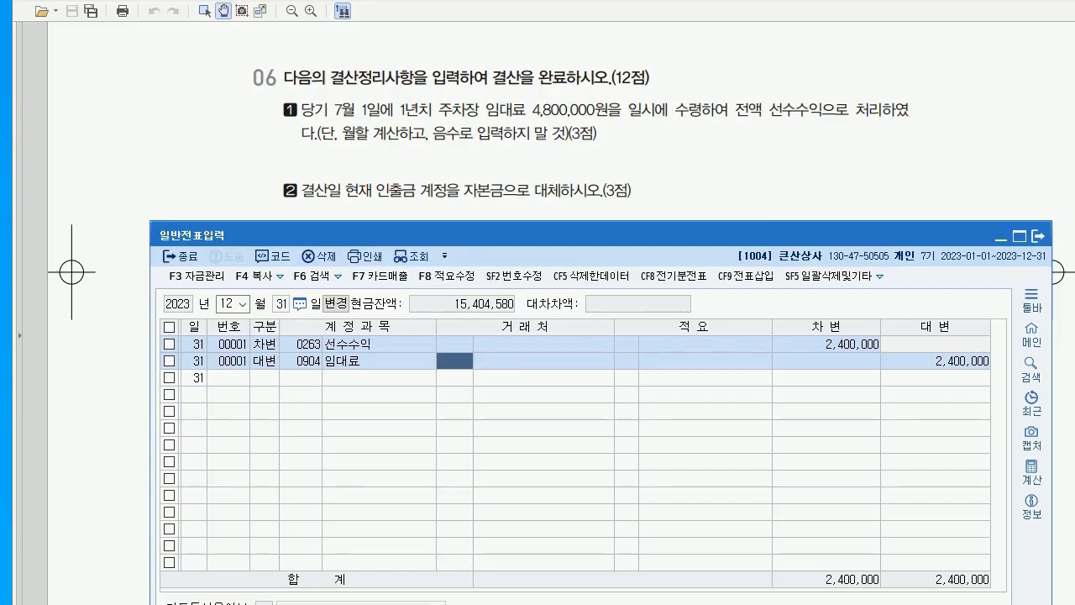
pyautogui.hotkey('alt', 'Tab')
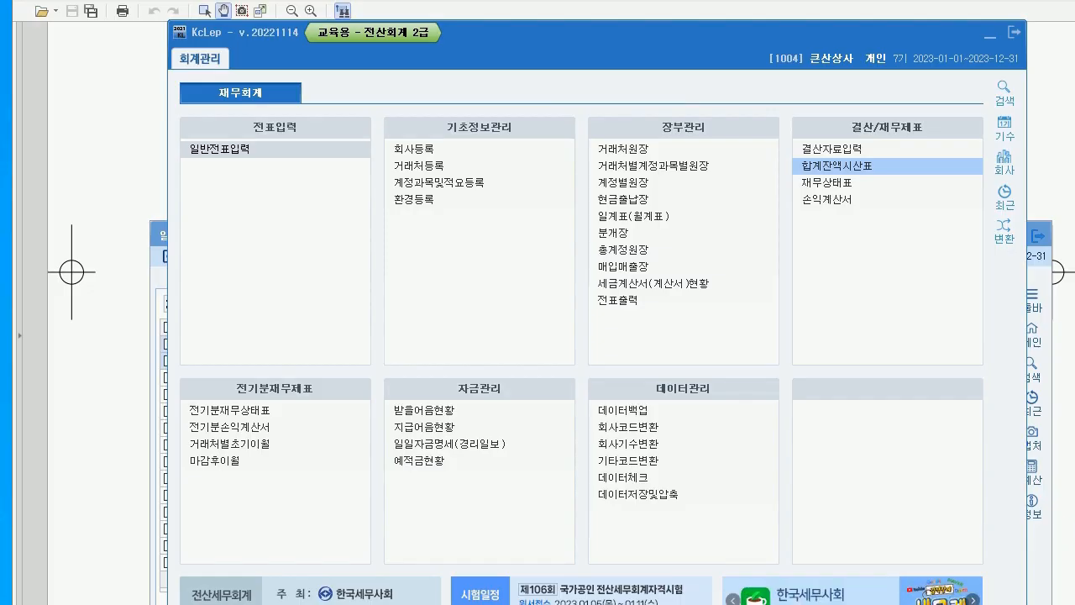
pyautogui.click(825, 166)
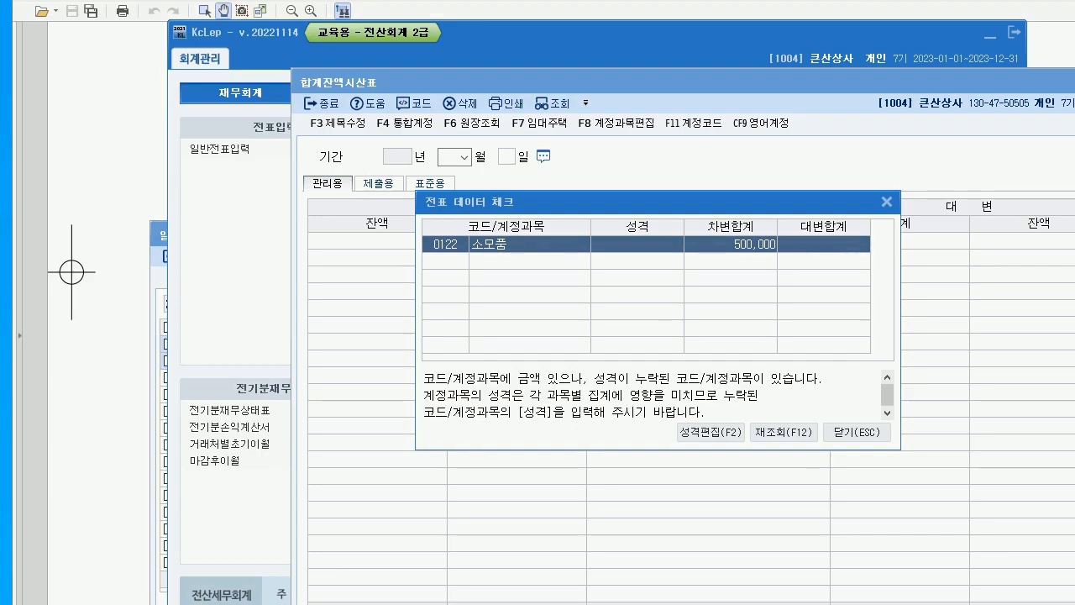
pyautogui.press('Escape')
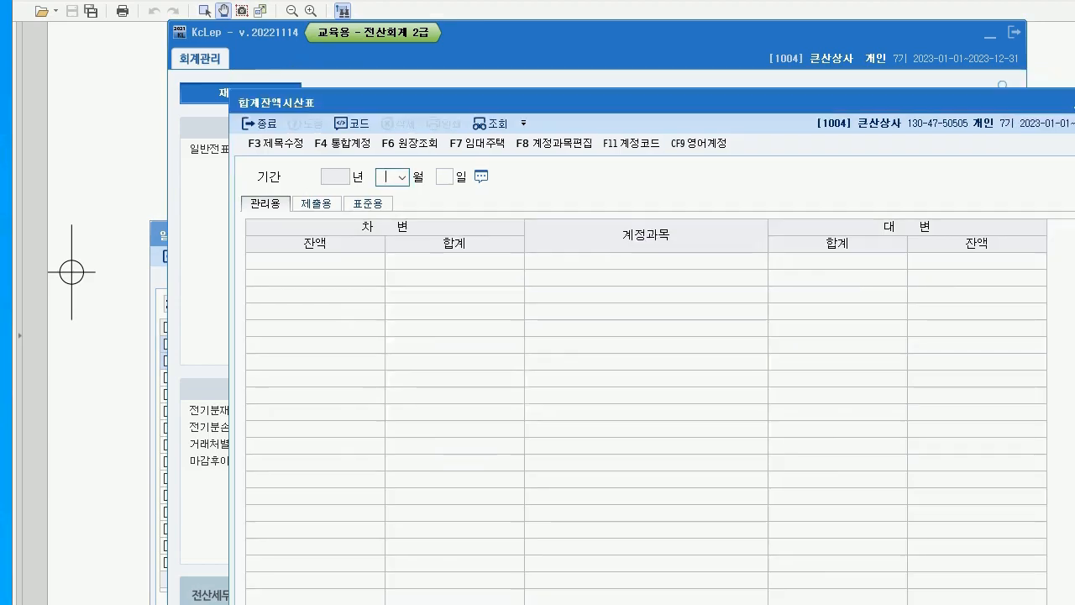
pyautogui.write('12')
pyautogui.press('Return')
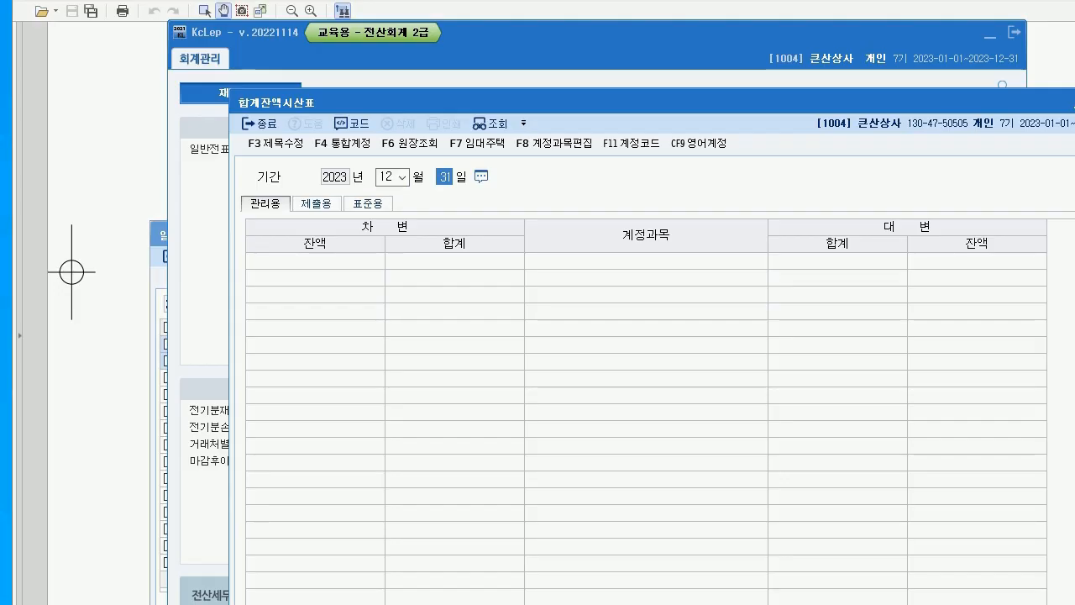
pyautogui.press('Return')
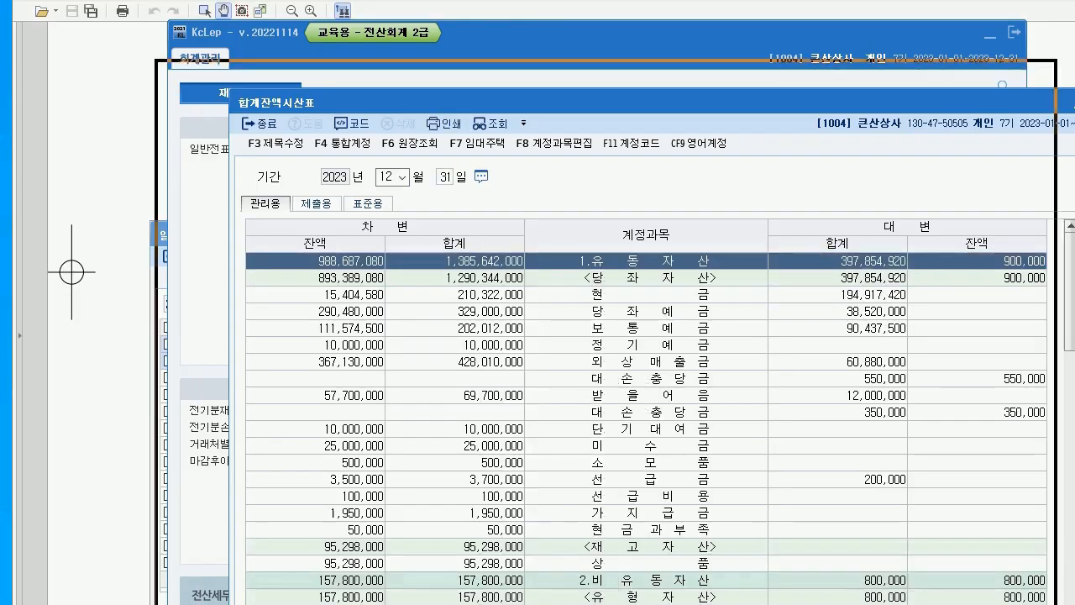
pyautogui.scroll(-3, 573, 403)
pyautogui.scroll(-4, 573, 403)
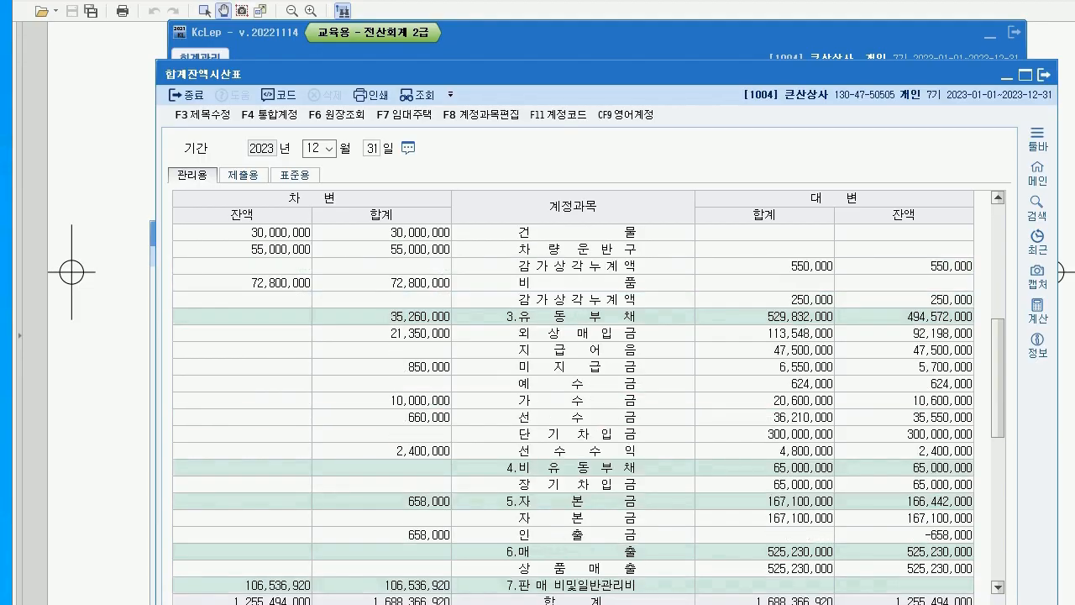
pyautogui.scroll(-9, 574, 403)
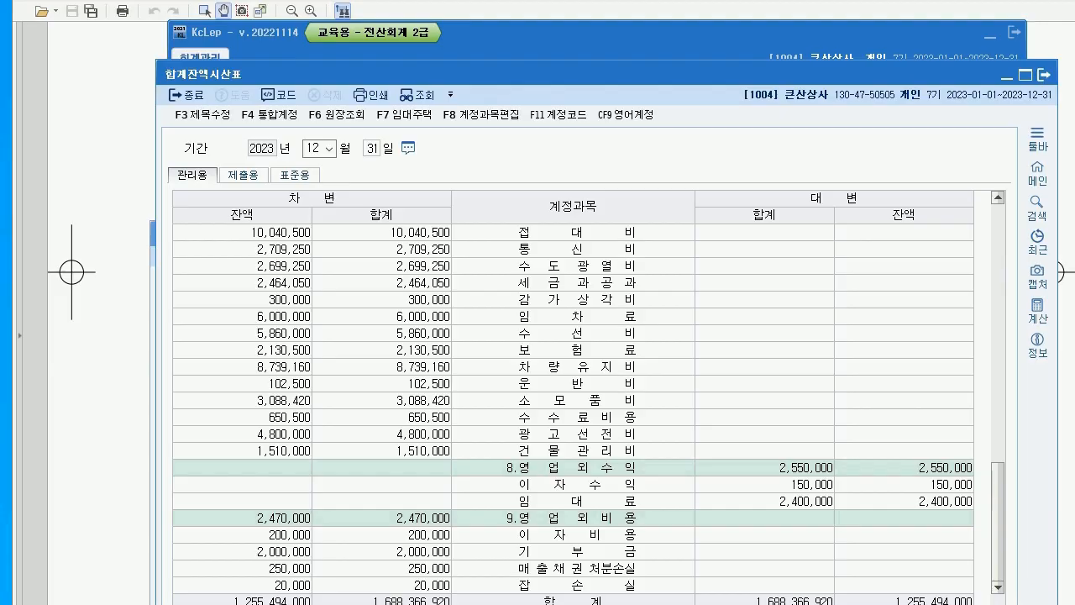
pyautogui.scroll(3, 573, 403)
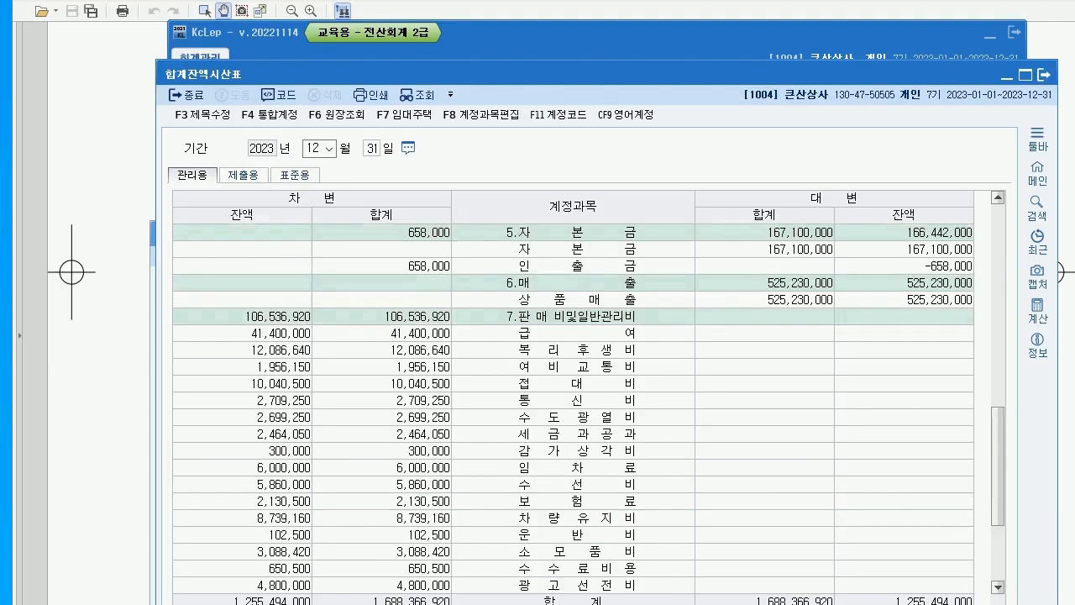
pyautogui.scroll(2, 573, 403)
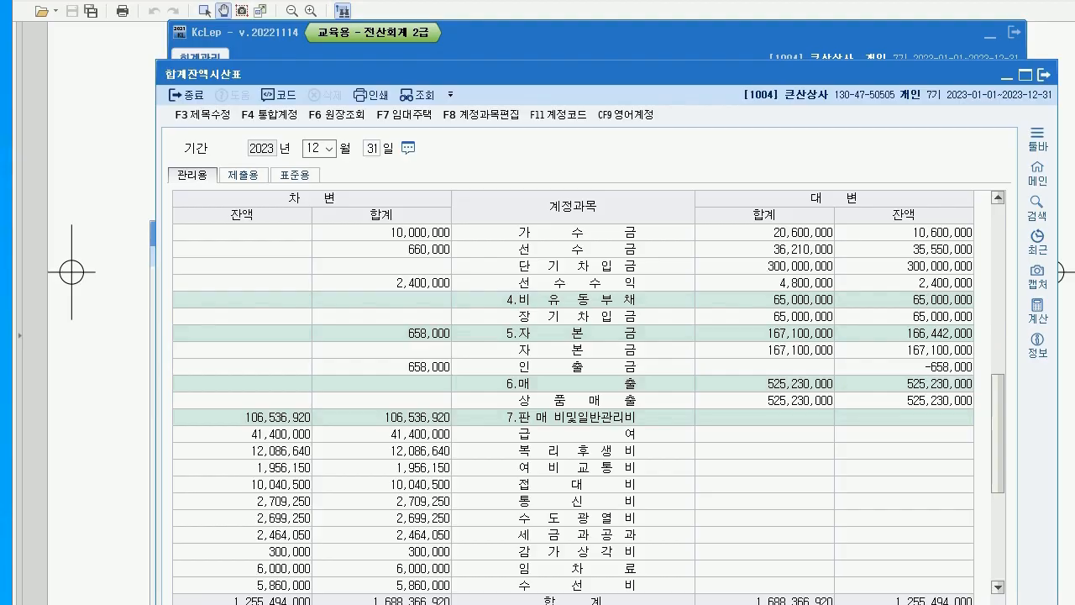
pyautogui.click(574, 367)
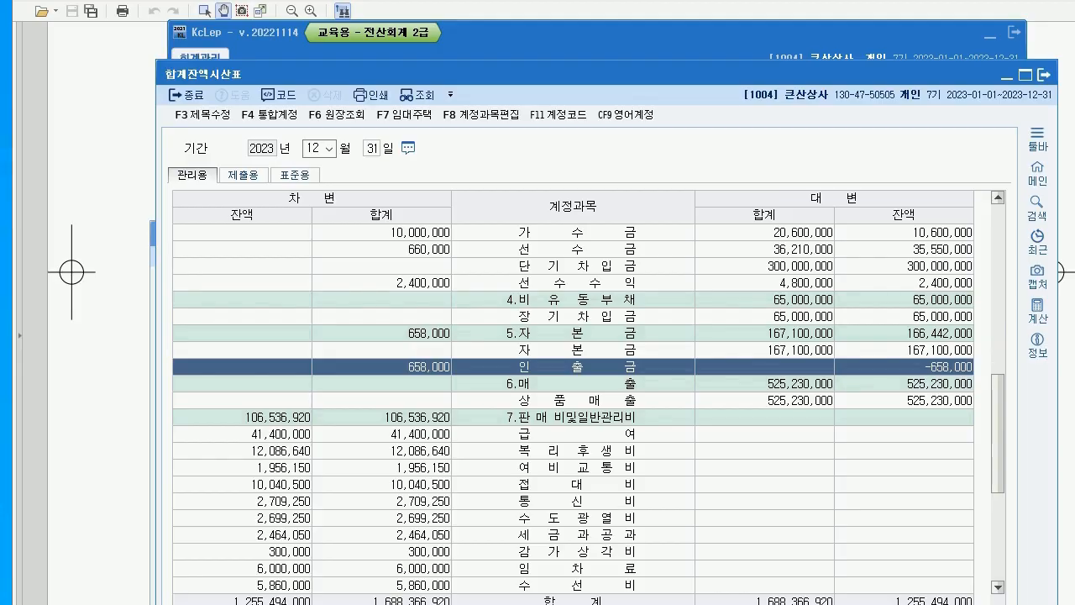
pyautogui.press('Escape')
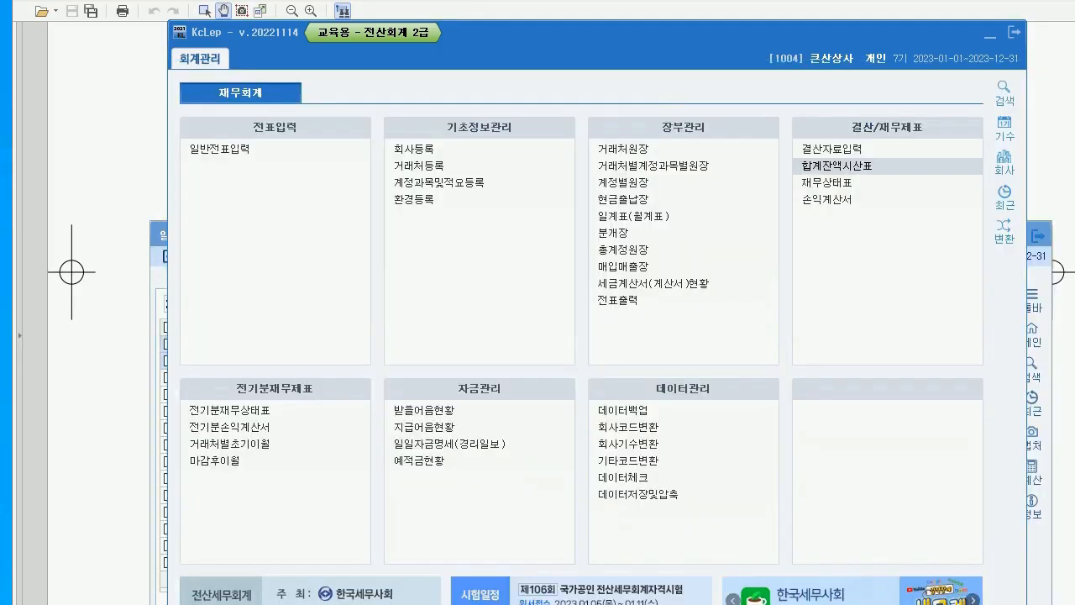
# Add a December 31 line debiting 0331 자본금 658,000 and crediting 0338 인출금, then return to the exam
pyautogui.hotkey('alt', 'Tab')
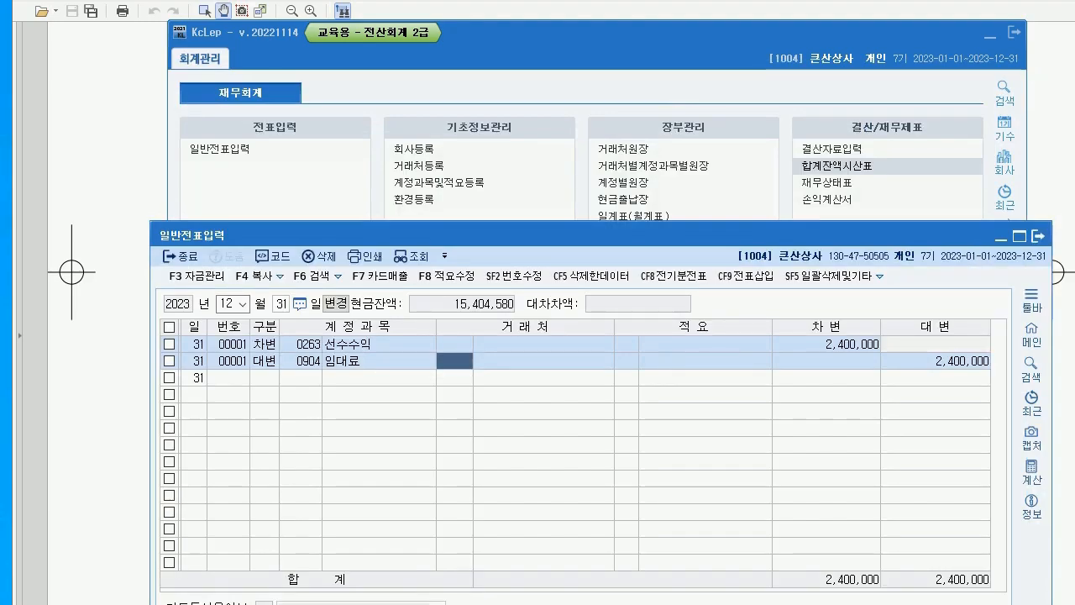
pyautogui.press('Return')
pyautogui.press('Return')
pyautogui.press('Return')
pyautogui.write('3')
pyautogui.press('Return')
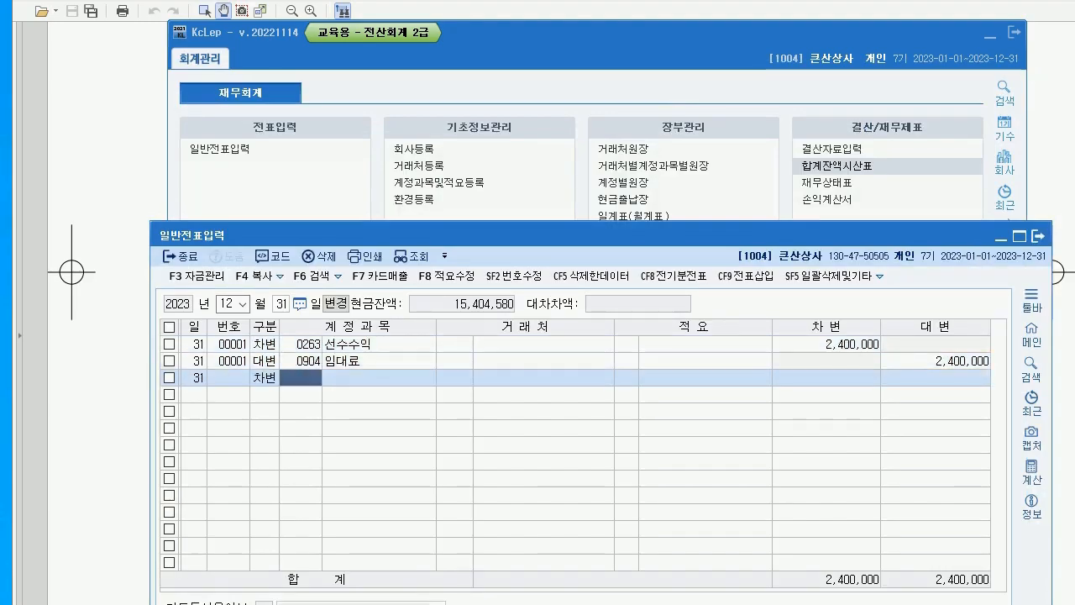
pyautogui.write('331')
pyautogui.press('Return')
pyautogui.press('Return')
pyautogui.press('Return')
pyautogui.press('Return')
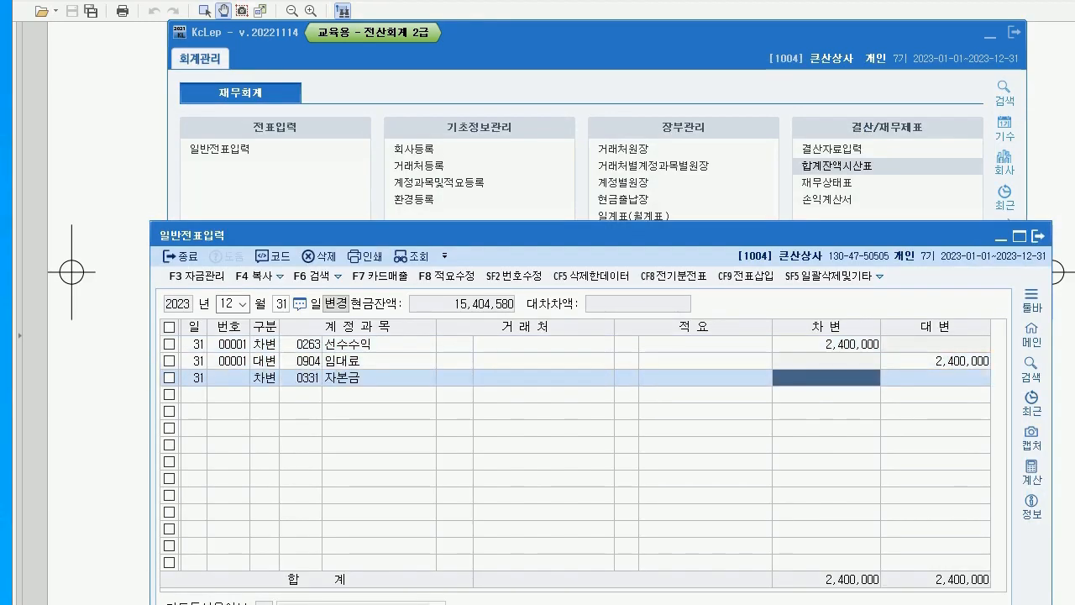
pyautogui.write('658000')
pyautogui.press('Return')
pyautogui.press('Return')
pyautogui.press('Return')
pyautogui.write('4')
pyautogui.press('Return')
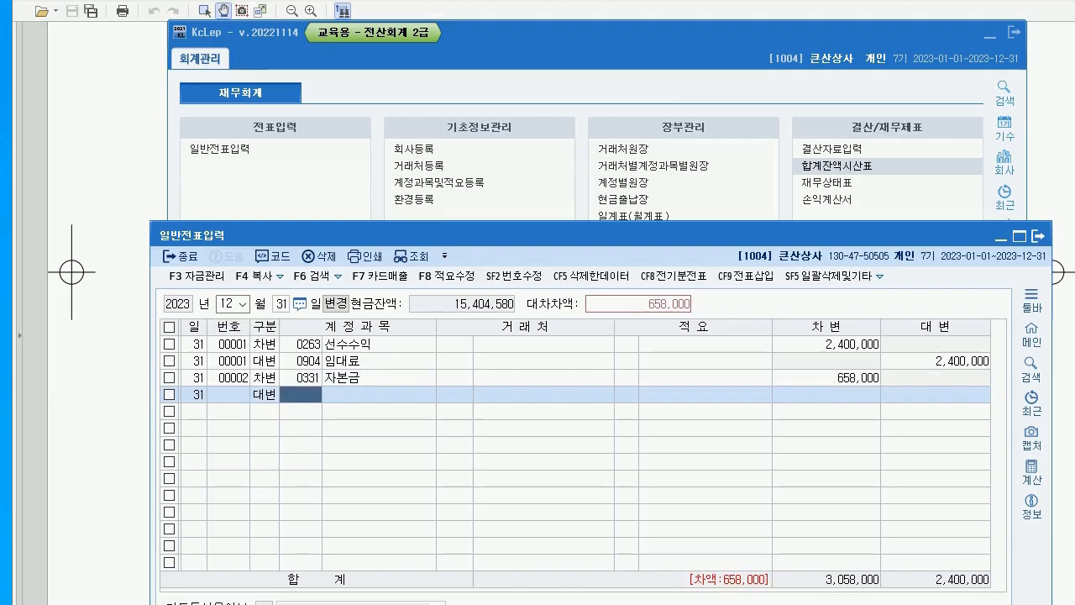
pyautogui.write('338')
pyautogui.press('Return')
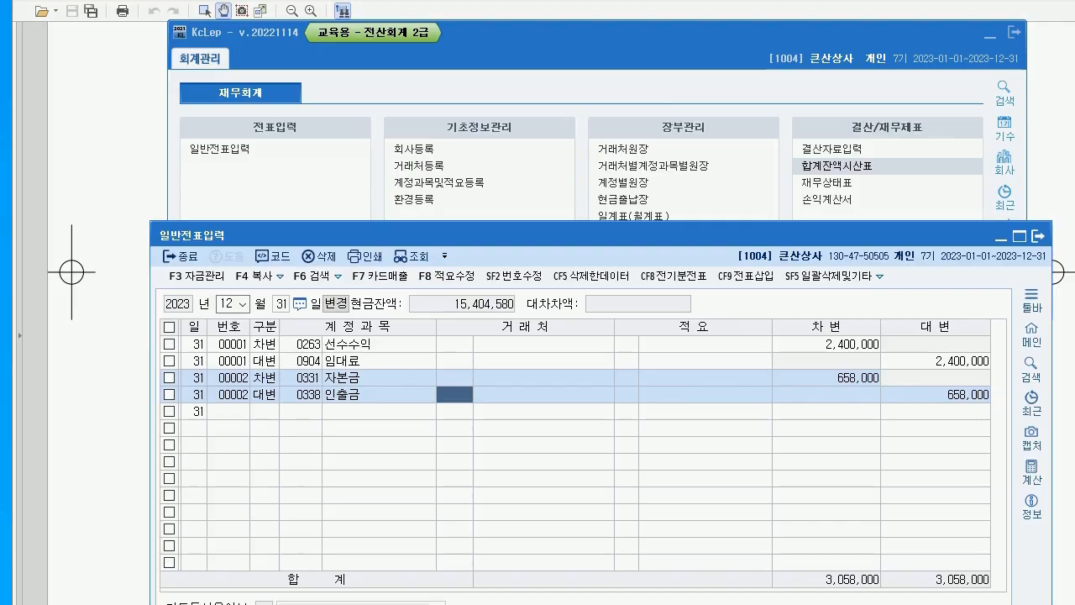
pyautogui.hotkey('alt', 'Tab')
pyautogui.scroll(-3, 561, 311)
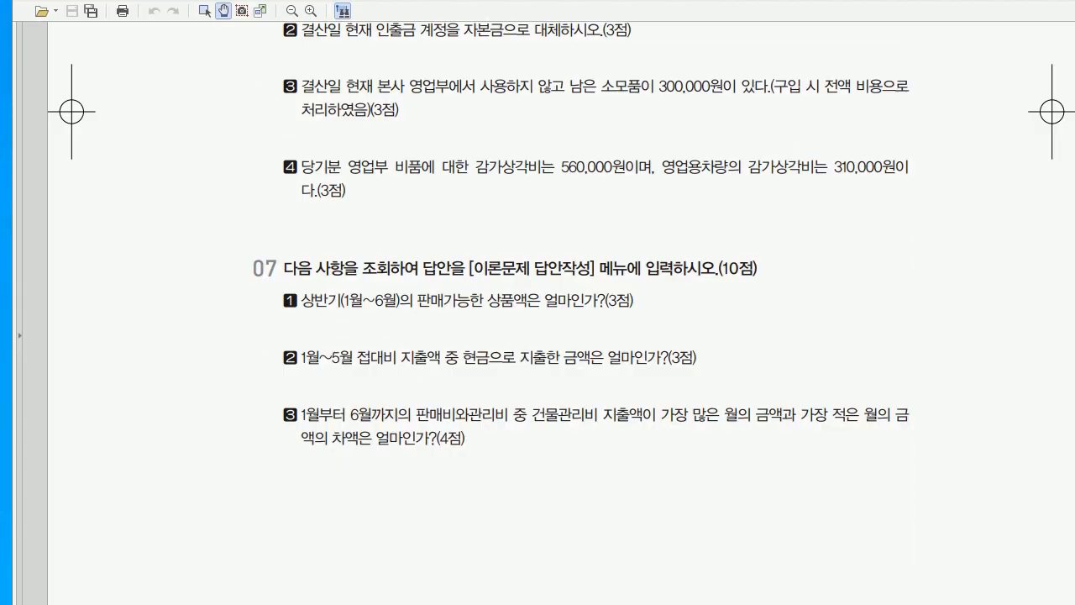
# Sketch the 소모품 / 소모품비 300,000 entry on the exam page, then clear the ink
pyautogui.hotkey('alt', 'Tab')
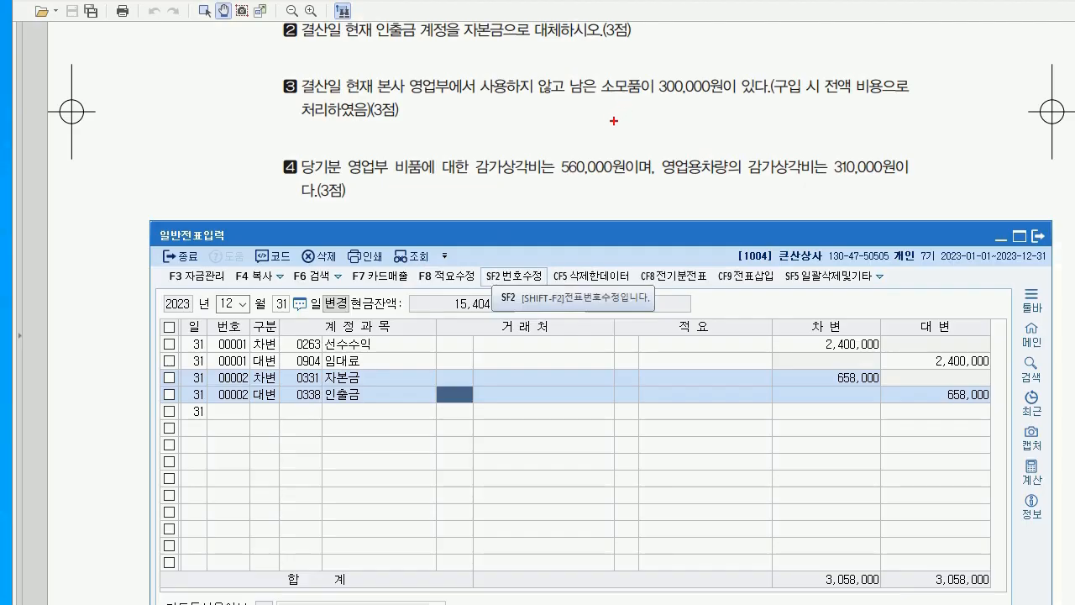
pyautogui.moveTo(603, 103); pyautogui.dragTo(600, 153)
pyautogui.moveTo(651, 106)
pyautogui.mouseDown()
pyautogui.moveTo(654, 138)
pyautogui.moveTo(668, 118)
pyautogui.moveTo(690, 120)
pyautogui.moveTo(699, 138)
pyautogui.moveTo(709, 127)
pyautogui.moveTo(714, 148)
pyautogui.mouseUp()
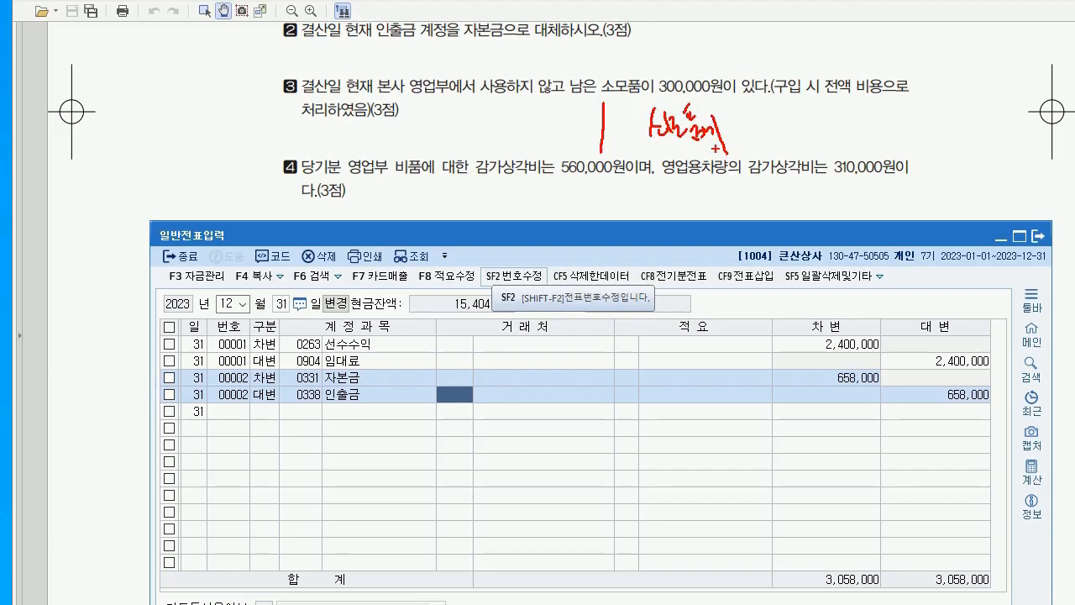
pyautogui.moveTo(403, 109)
pyautogui.mouseDown()
pyautogui.moveTo(449, 150)
pyautogui.moveTo(559, 139)
pyautogui.mouseUp()
pyautogui.moveTo(764, 119)
pyautogui.mouseDown()
pyautogui.moveTo(786, 132)
pyautogui.moveTo(832, 131)
pyautogui.mouseUp()
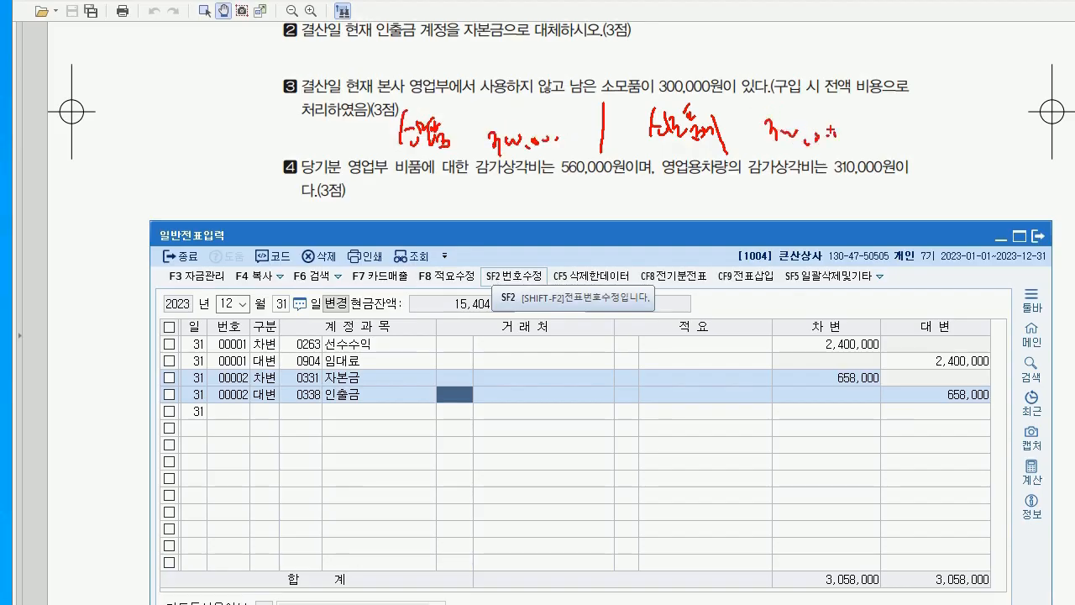
pyautogui.press('Escape')
# Enter a December 31 line debiting 0122 소모품 300,000 and crediting 0830 소모품비
pyautogui.press('Return')
pyautogui.write('3')
pyautogui.press('Return')
pyautogui.write('0122')
pyautogui.press('Return')
pyautogui.press('Return')
pyautogui.press('Return')
pyautogui.press('Return')
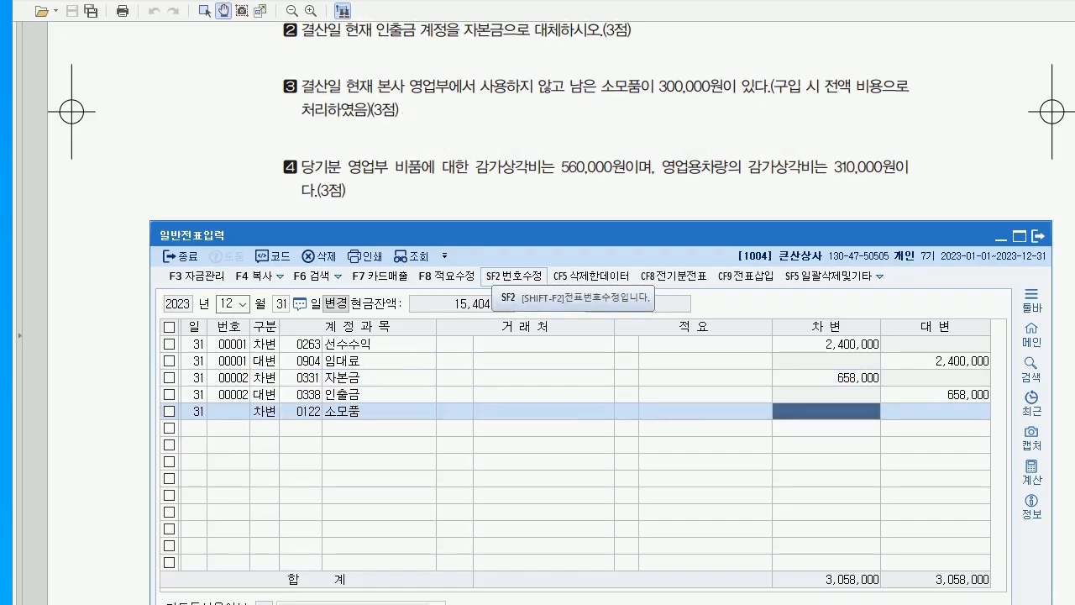
pyautogui.write('300000')
pyautogui.press('Return')
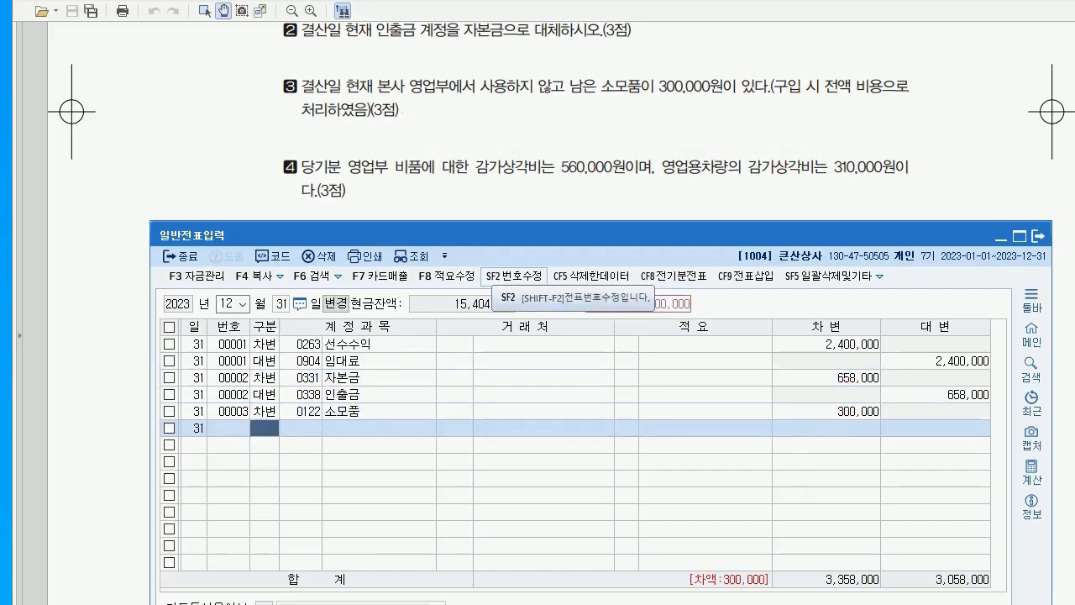
pyautogui.write('4')
pyautogui.press('Return')
pyautogui.write('0830')
pyautogui.press('Return')
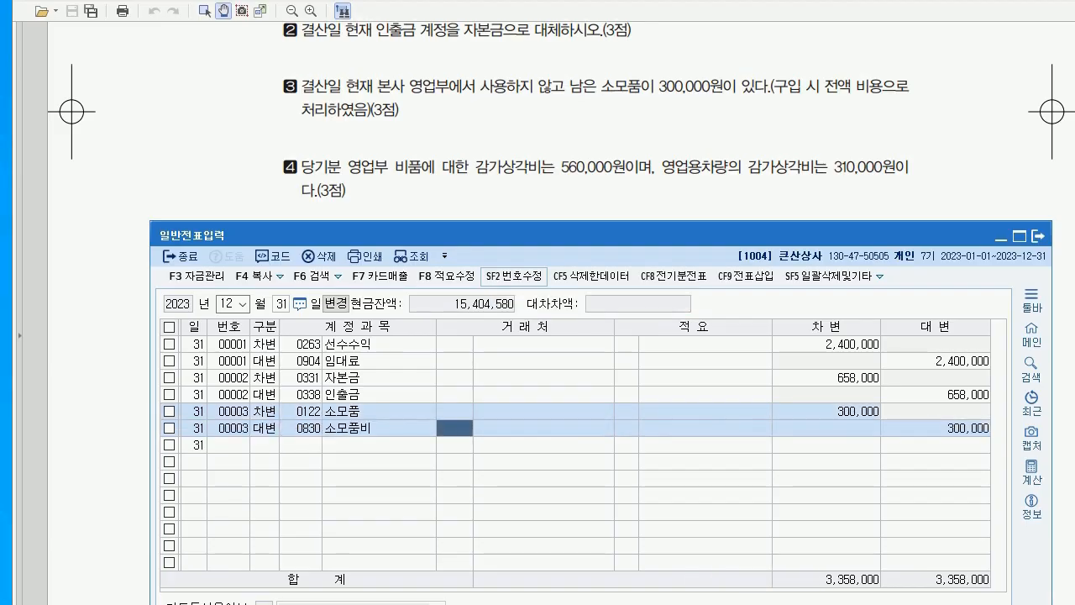
# Read question 07 on the exam and recheck the December 31 journal entries
pyautogui.hotkey('alt', 'Tab')
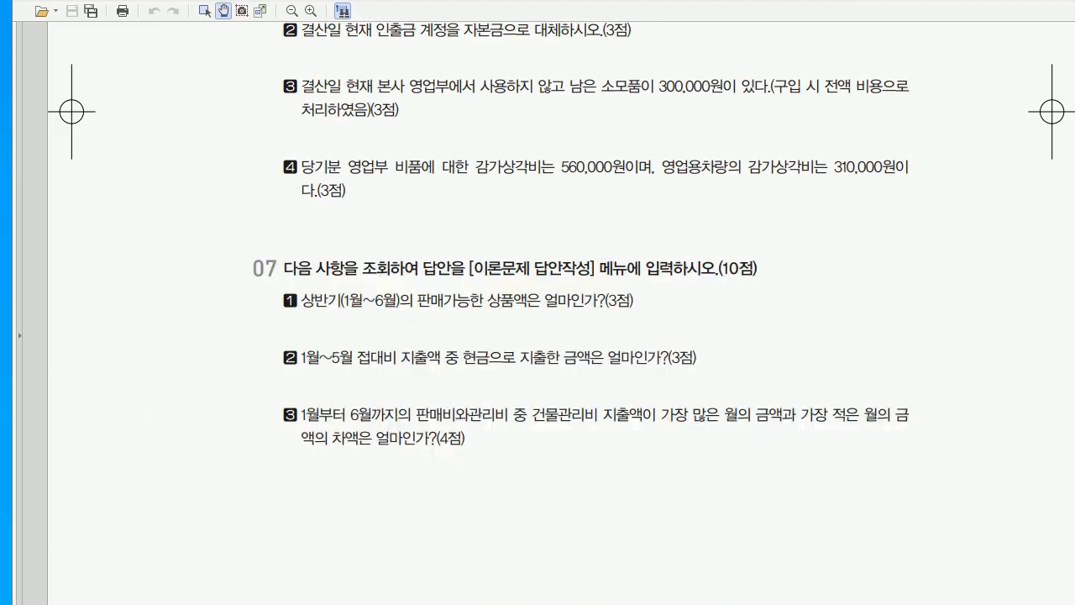
pyautogui.scroll(-1, 561, 313)
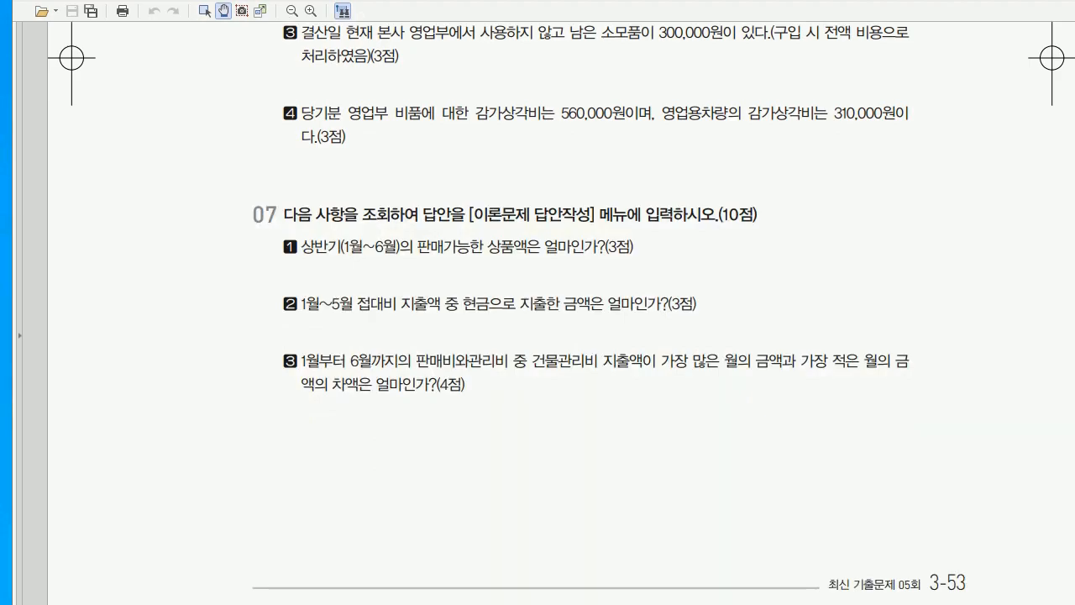
pyautogui.hotkey('alt', 'Tab')
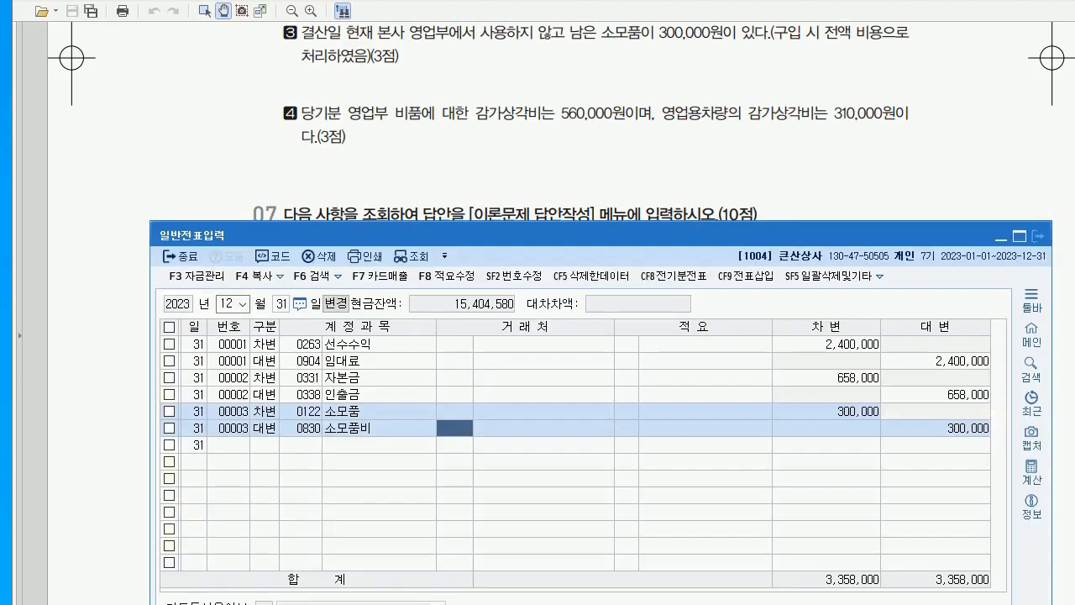
pyautogui.hotkey('alt', 'Tab')
pyautogui.hotkey('alt', 'Tab')
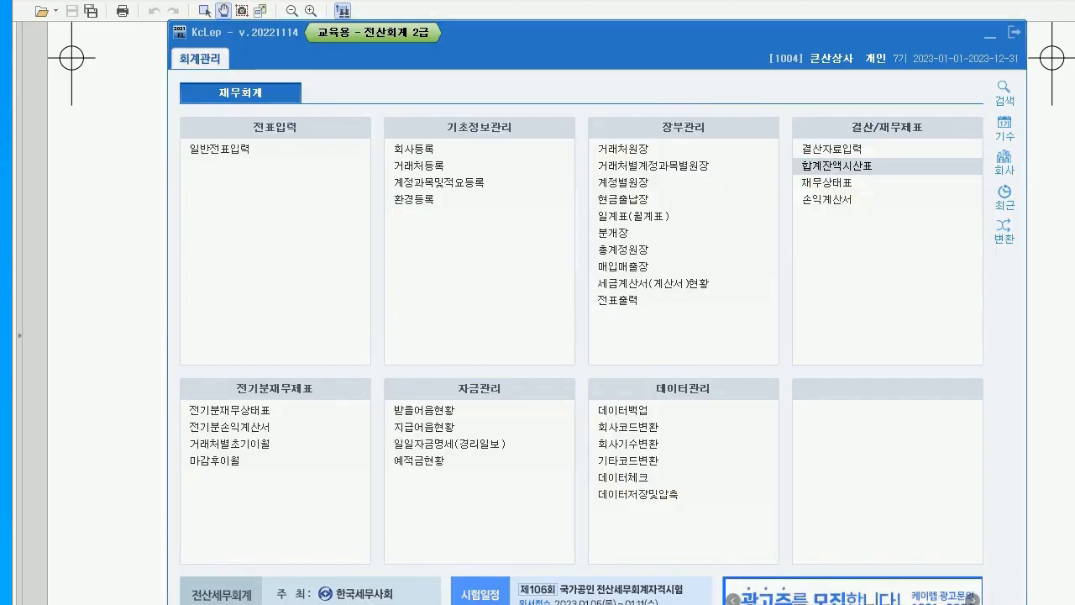
# Open 결산자료입력 for 2023 January–December and go to the 감가상각비 rows under 판매비와 일반관리비
pyautogui.click(831, 149)
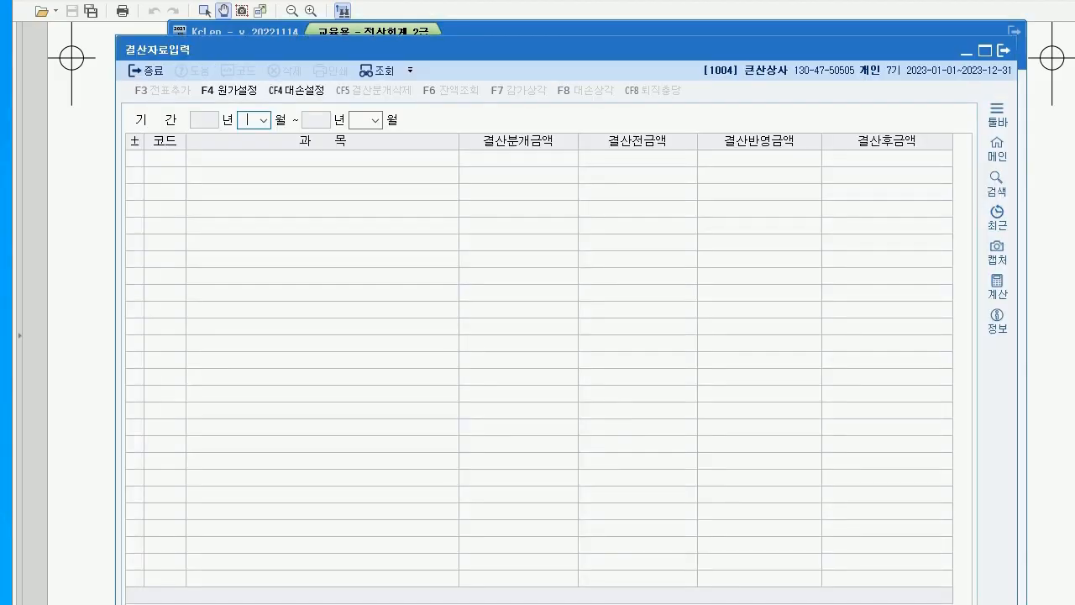
pyautogui.write('2')
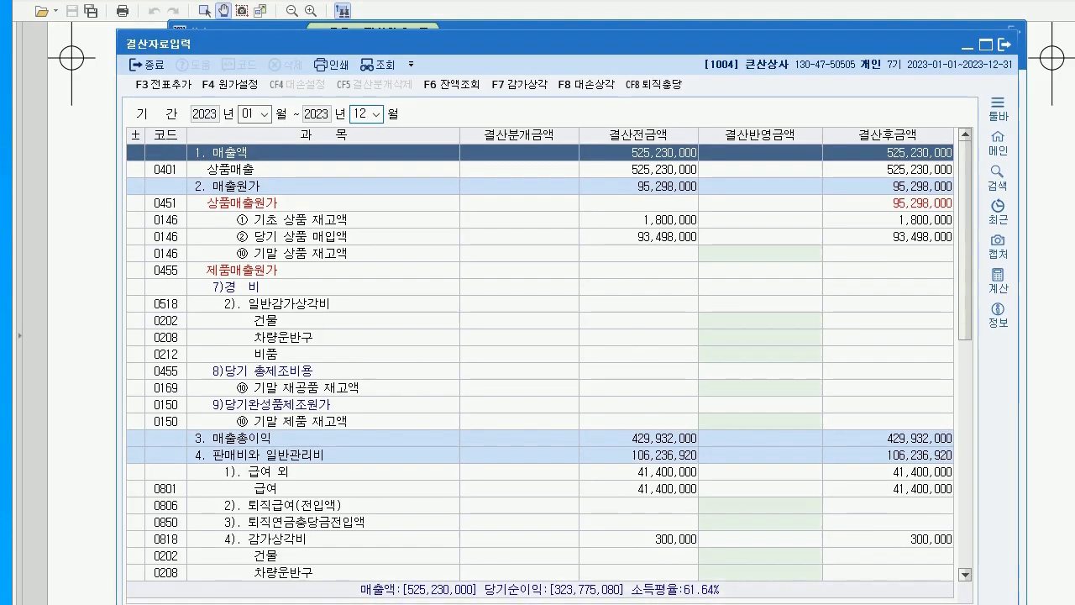
pyautogui.click(324, 454)
pyautogui.scroll(-3, 540, 361)
pyautogui.scroll(-3, 540, 361)
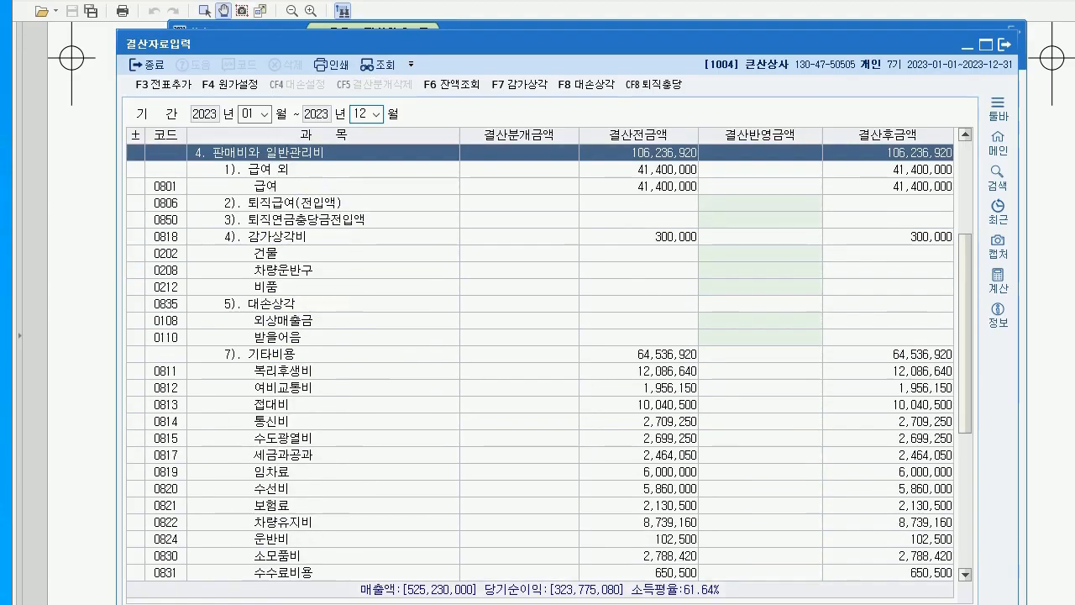
pyautogui.click(324, 236)
# Enter 310,000 depreciation for 차량운반구 (560,000 went into the 건물 row by mistake)
pyautogui.click(760, 252)
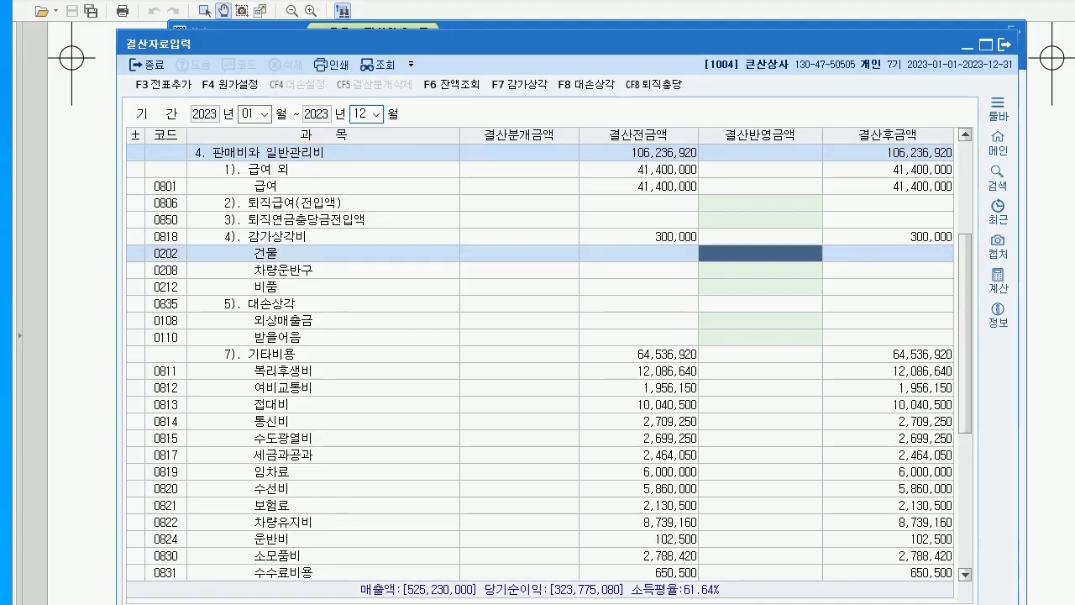
pyautogui.write('560000')
pyautogui.press('Return')
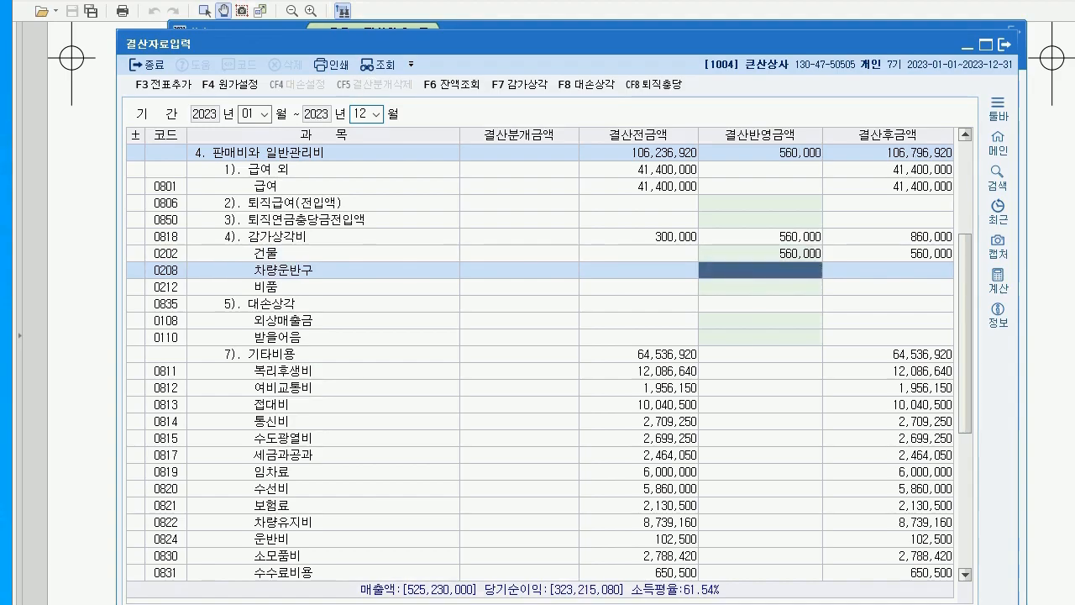
pyautogui.write('310000')
pyautogui.press('Return')
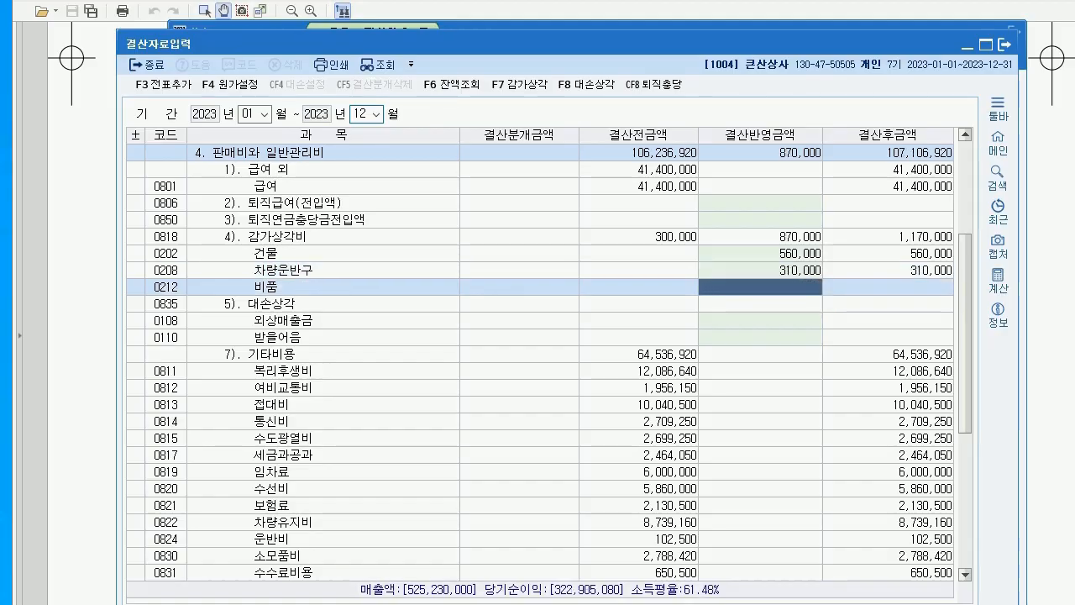
# Reset 건물 depreciation to 0, enter 560,000 for 비품, and recheck both amounts
pyautogui.click(760, 253)
pyautogui.write('0')
pyautogui.press('Return')
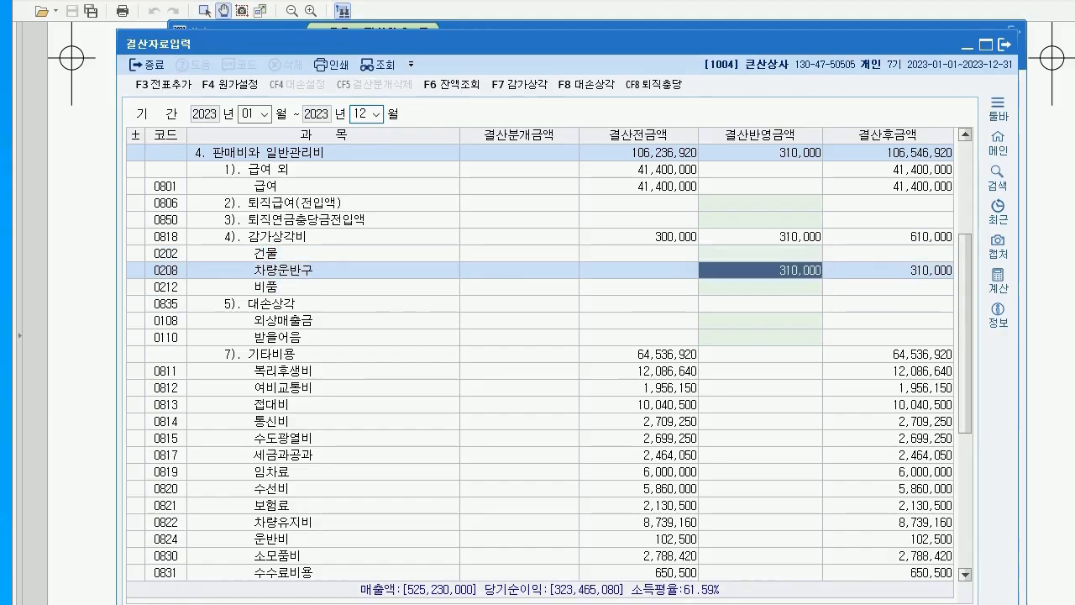
pyautogui.press('Return')
pyautogui.write('560000')
pyautogui.press('Return')
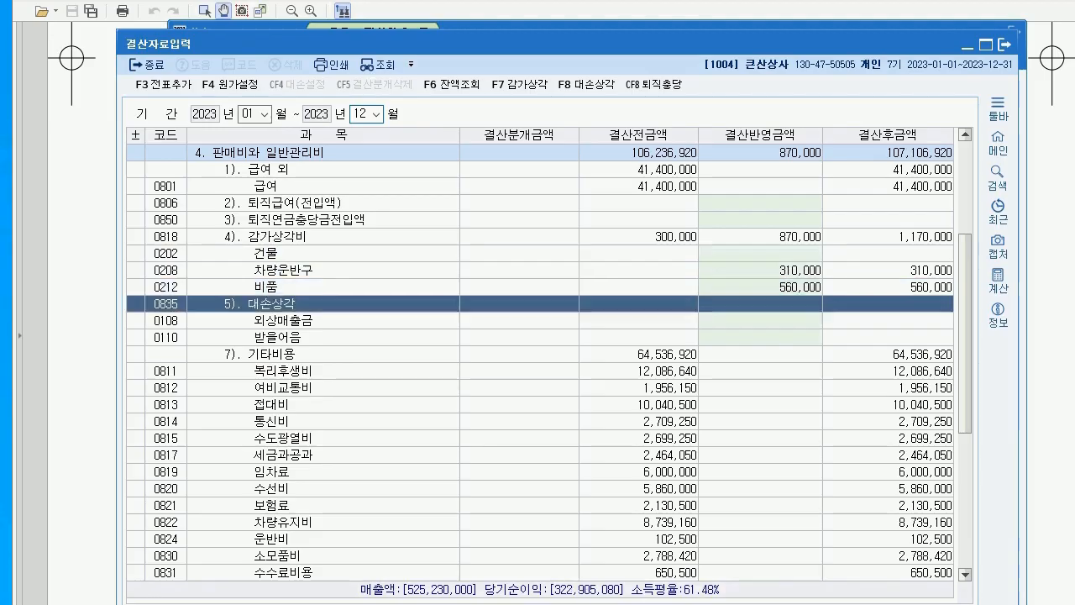
pyautogui.click(760, 287)
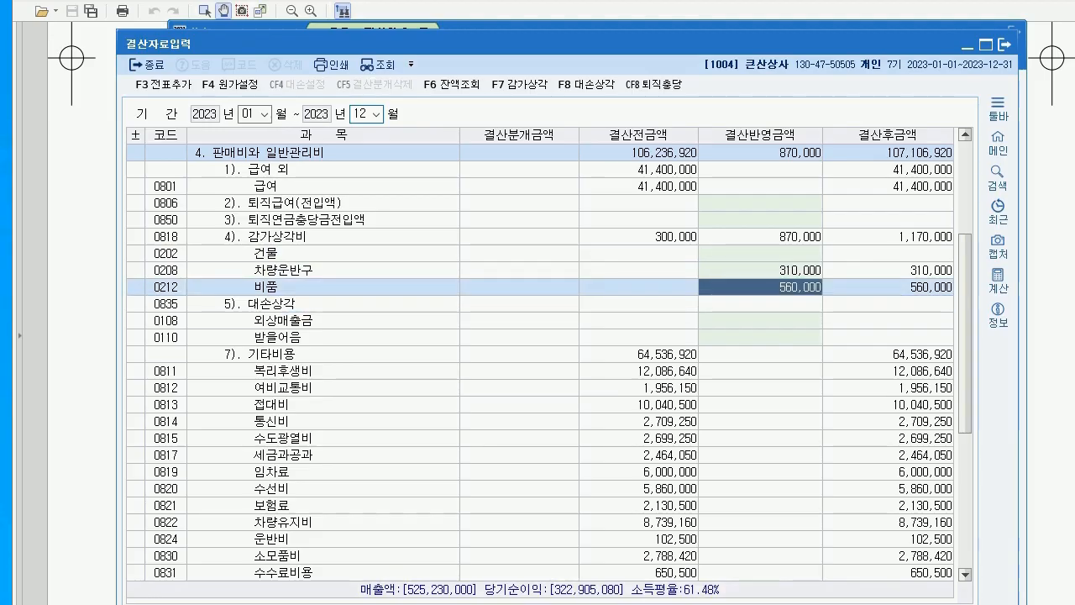
pyautogui.click(760, 270)
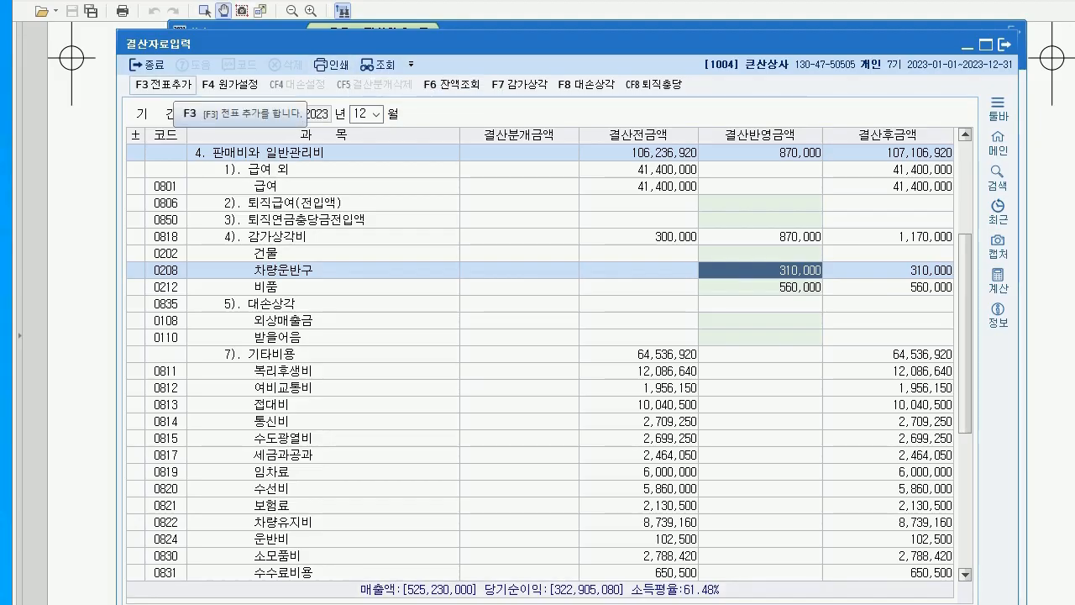
pyautogui.hotkey('alt', 'Tab')
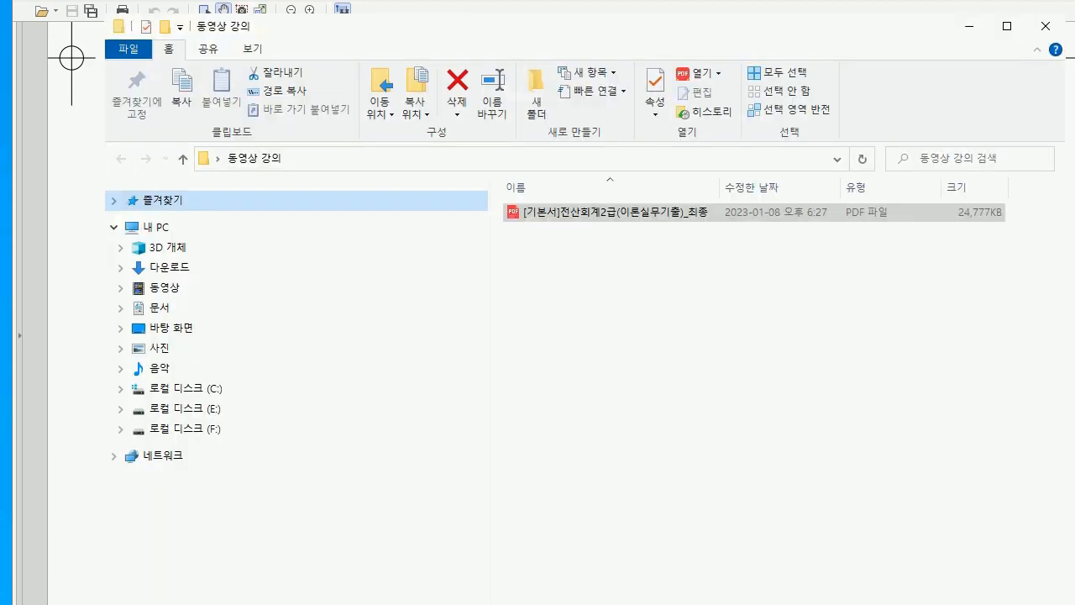
# Check the exam question, then post the 870,000 depreciation as automatic closing entries with F3 전표추가
pyautogui.hotkey('alt', 'Tab')
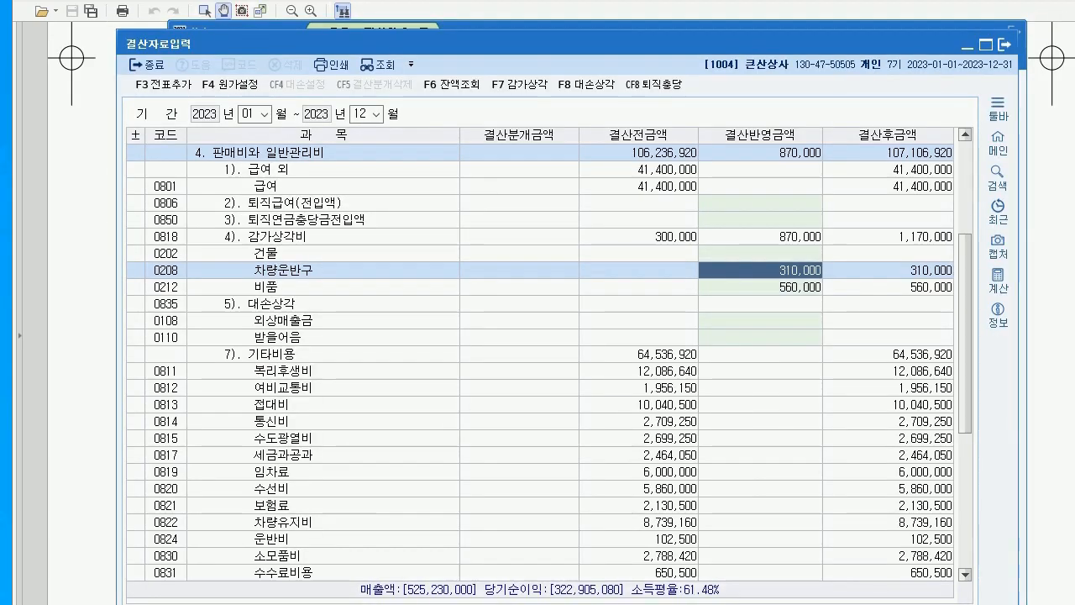
pyautogui.hotkey('alt', 'Tab')
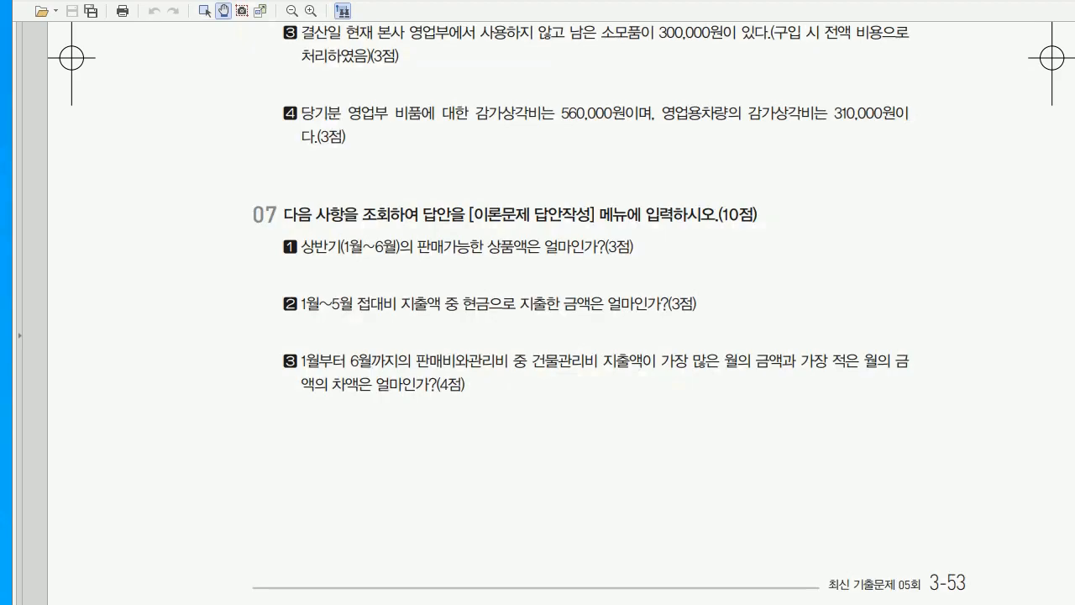
pyautogui.hotkey('alt', 'Tab')
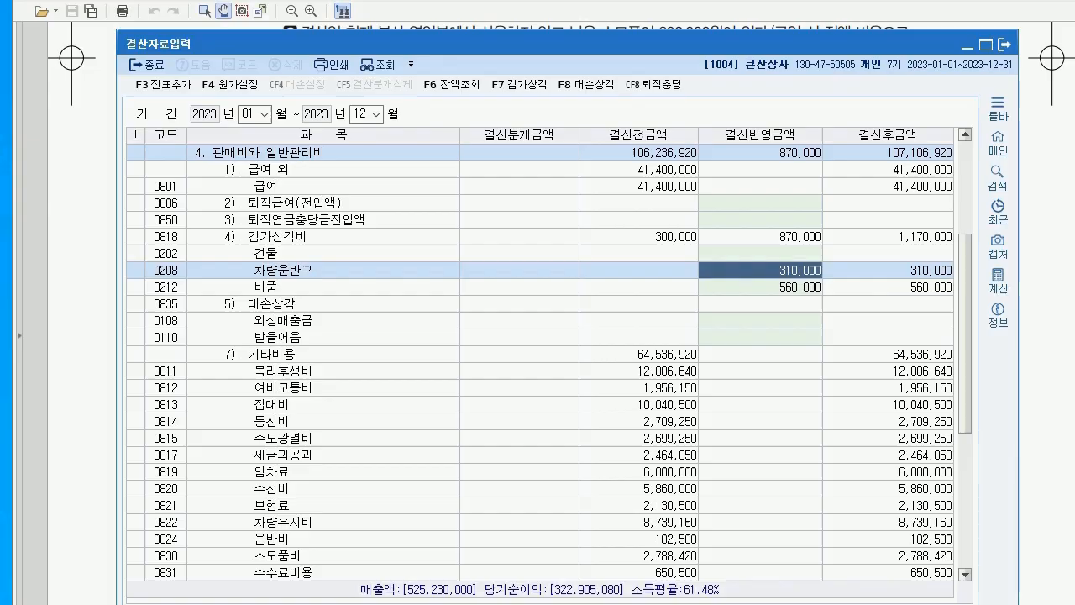
pyautogui.press('F3')
pyautogui.press('Return')
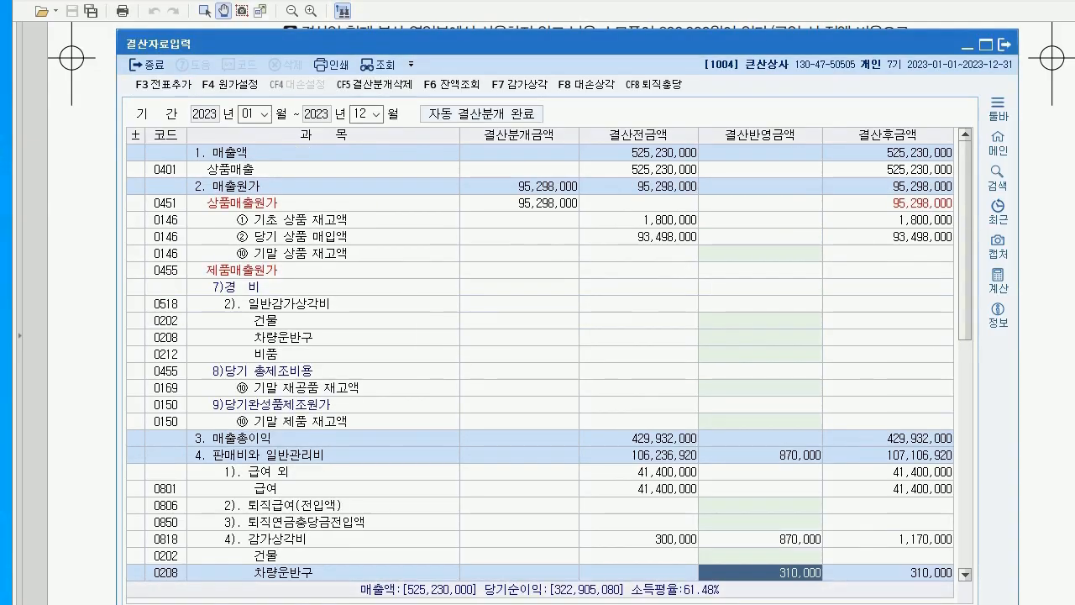
# Close 결산자료입력 and scroll the exam PDF down to question 07
pyautogui.press('Escape')
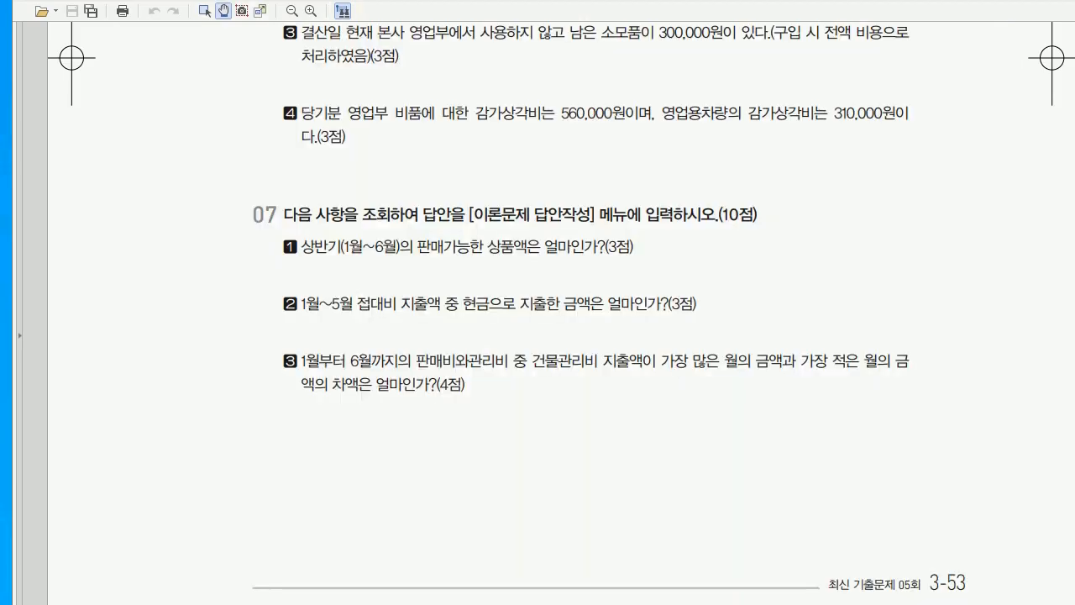
pyautogui.scroll(-3, 538, 303)
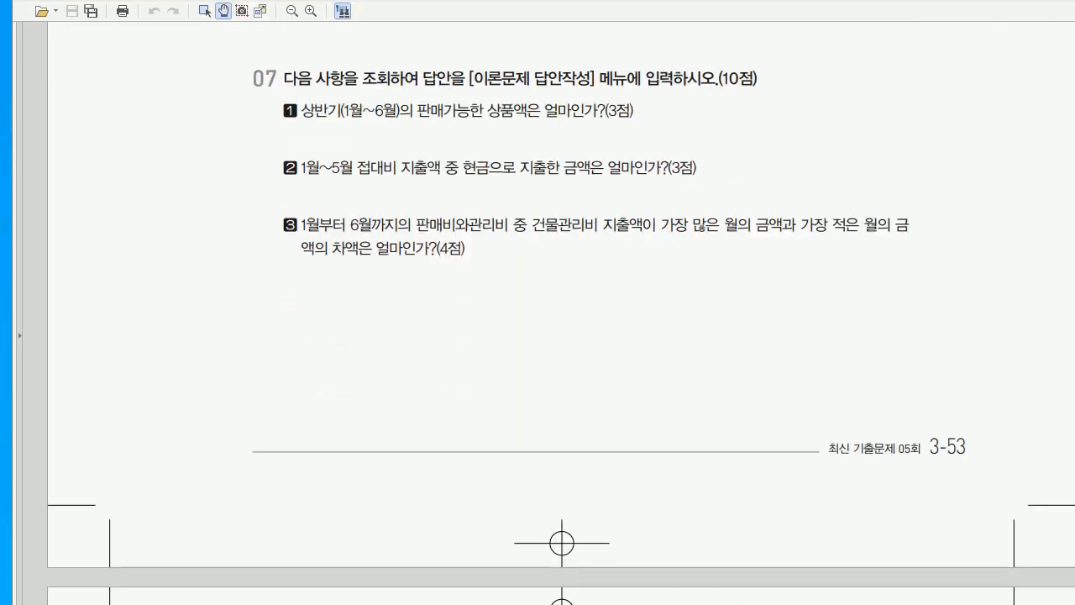
pyautogui.scroll(-1, 561, 326)
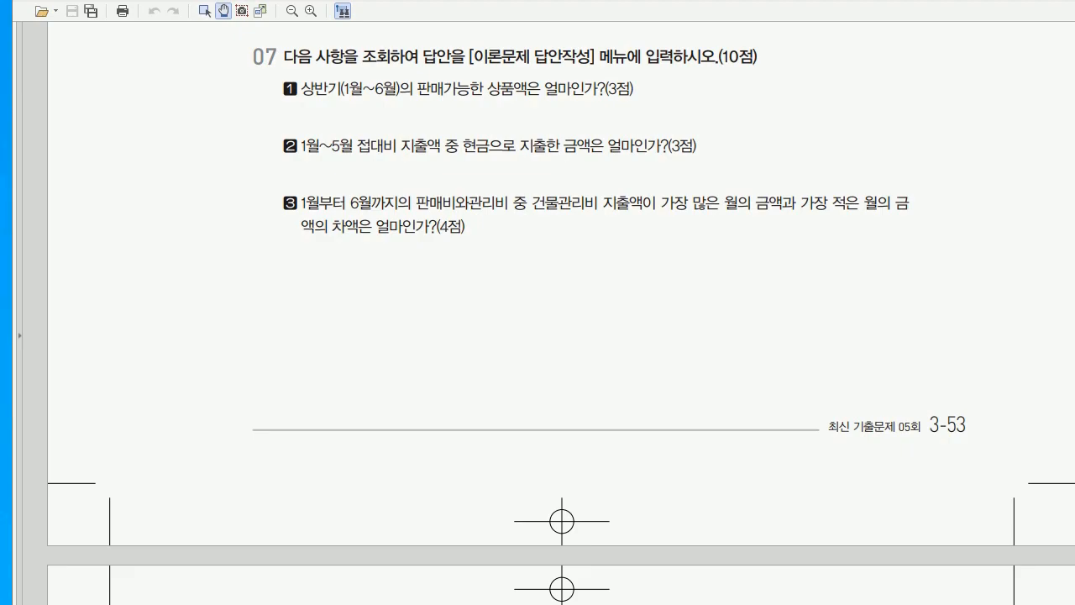
# Mark up question 07's 판매가능한 상품액 item with pen notes, then clear all the ink
pyautogui.moveTo(403, 101); pyautogui.dragTo(554, 91)
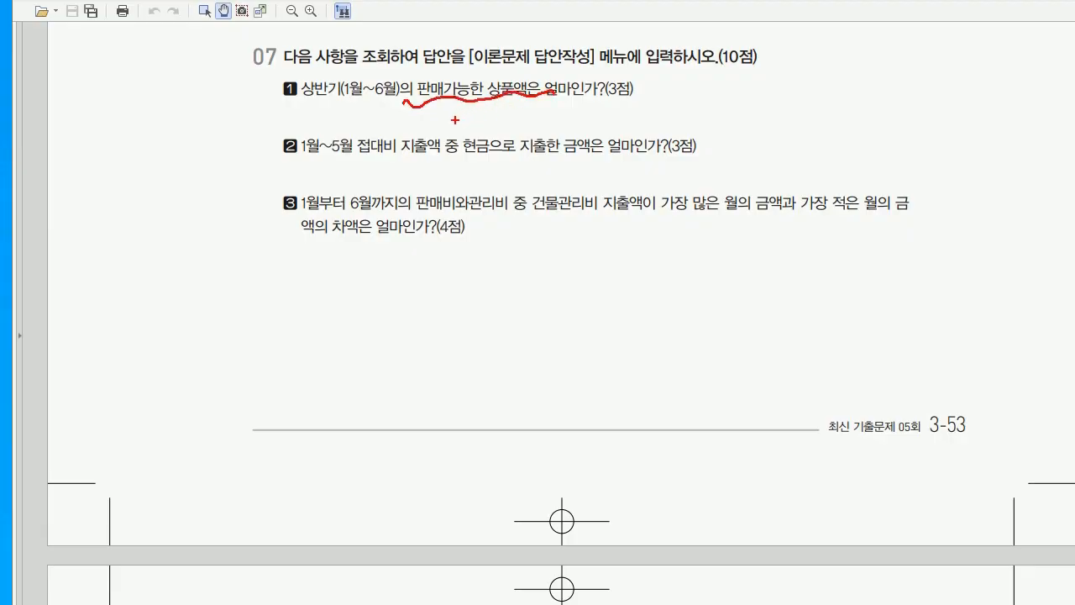
pyautogui.moveTo(446, 119)
pyautogui.mouseDown()
pyautogui.moveTo(454, 133)
pyautogui.moveTo(502, 128)
pyautogui.mouseUp()
pyautogui.moveTo(506, 116); pyautogui.dragTo(512, 131)
pyautogui.moveTo(518, 113)
pyautogui.mouseDown()
pyautogui.moveTo(531, 133)
pyautogui.moveTo(606, 129)
pyautogui.mouseUp()
pyautogui.moveTo(604, 116)
pyautogui.mouseDown()
pyautogui.moveTo(632, 128)
pyautogui.moveTo(638, 118)
pyautogui.mouseUp()
pyautogui.moveTo(637, 111)
pyautogui.mouseDown()
pyautogui.moveTo(643, 131)
pyautogui.moveTo(648, 119)
pyautogui.moveTo(657, 130)
pyautogui.moveTo(689, 112)
pyautogui.mouseUp()
pyautogui.moveTo(693, 105); pyautogui.dragTo(689, 120)
pyautogui.moveTo(514, 84); pyautogui.dragTo(531, 134)
pyautogui.moveTo(631, 82)
pyautogui.mouseDown()
pyautogui.moveTo(613, 160)
pyautogui.moveTo(648, 168)
pyautogui.mouseUp()
pyautogui.press('Escape')
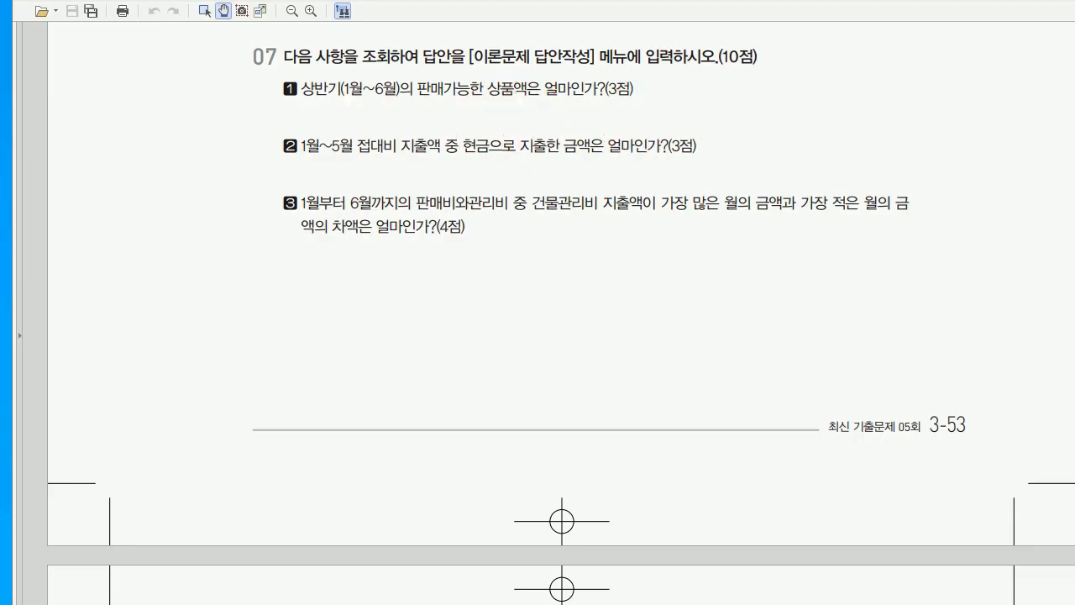
pyautogui.hotkey('alt', 'Tab')
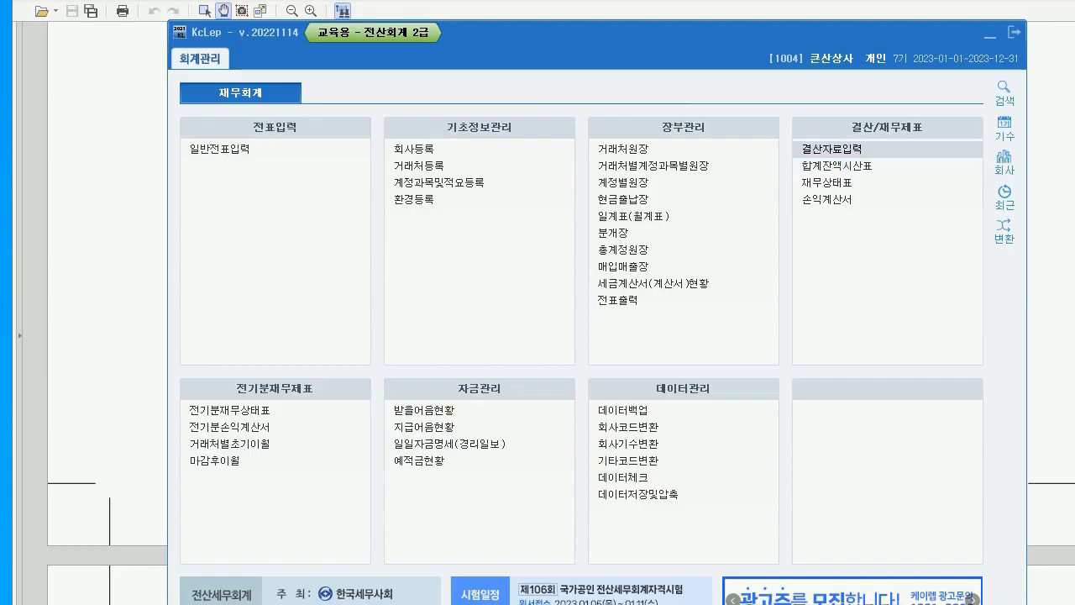
# Load the 합계잔액시산표 through June 30, 2023, read 상품 at 70,248,000, then close it
pyautogui.click(836, 165)
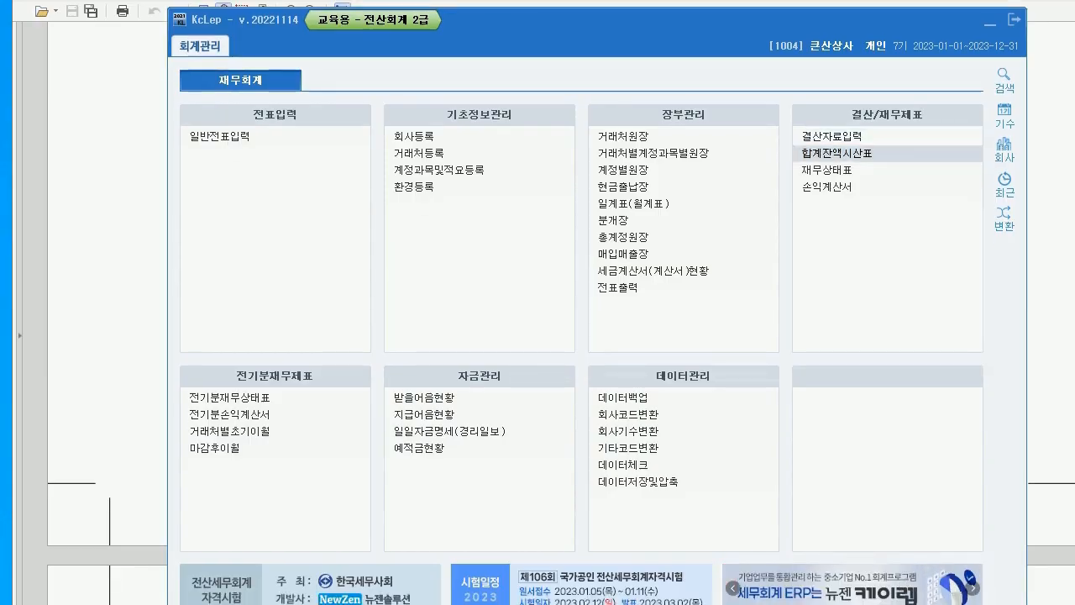
pyautogui.click(836, 153)
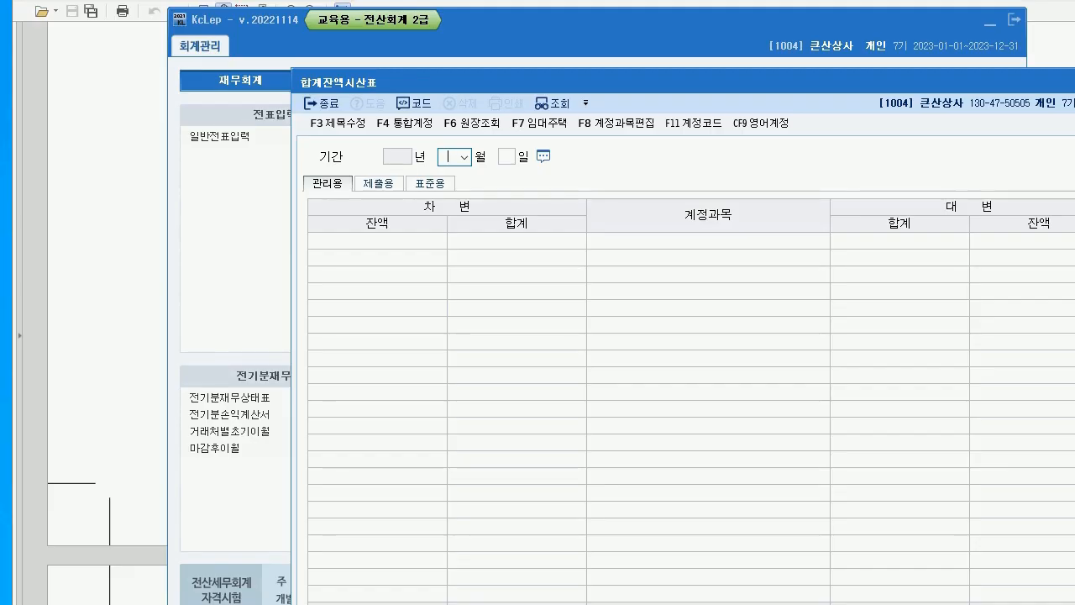
pyautogui.write('6')
pyautogui.press('Return')
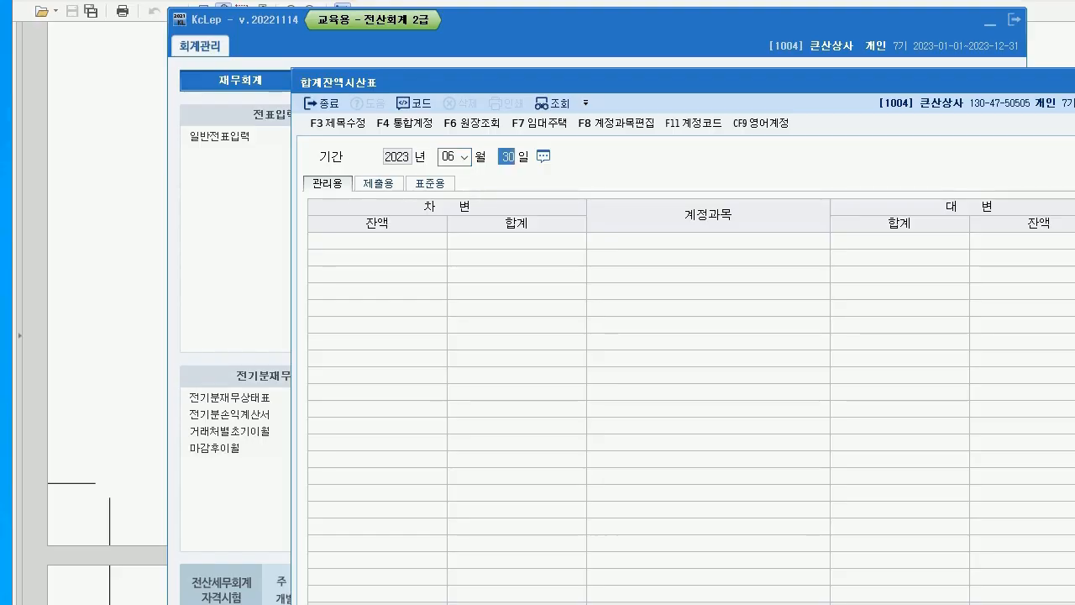
pyautogui.press('Return')
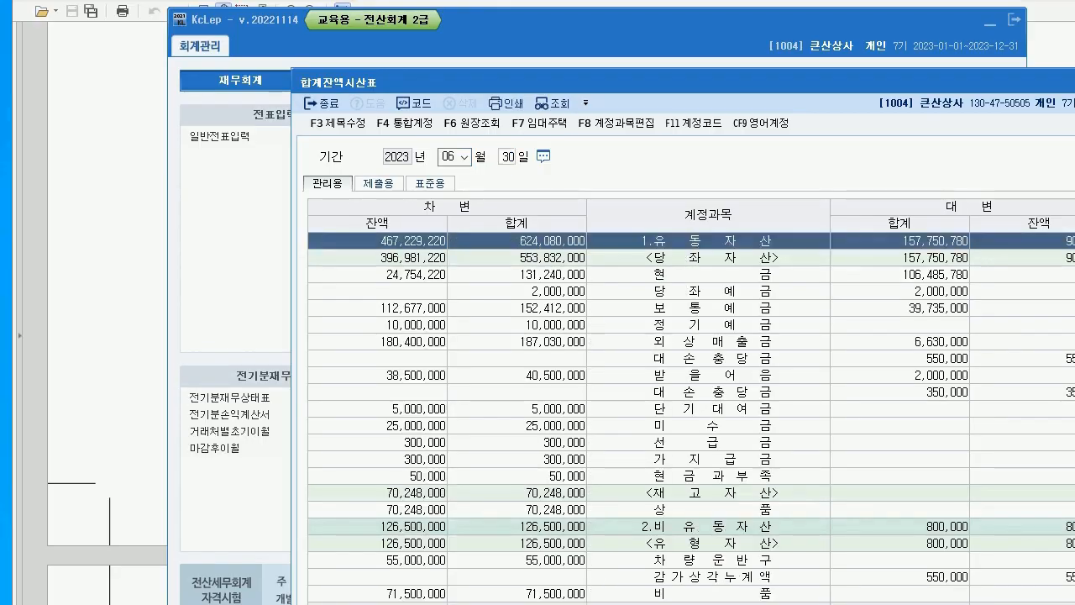
pyautogui.moveTo(504, 82); pyautogui.dragTo(367, 41)
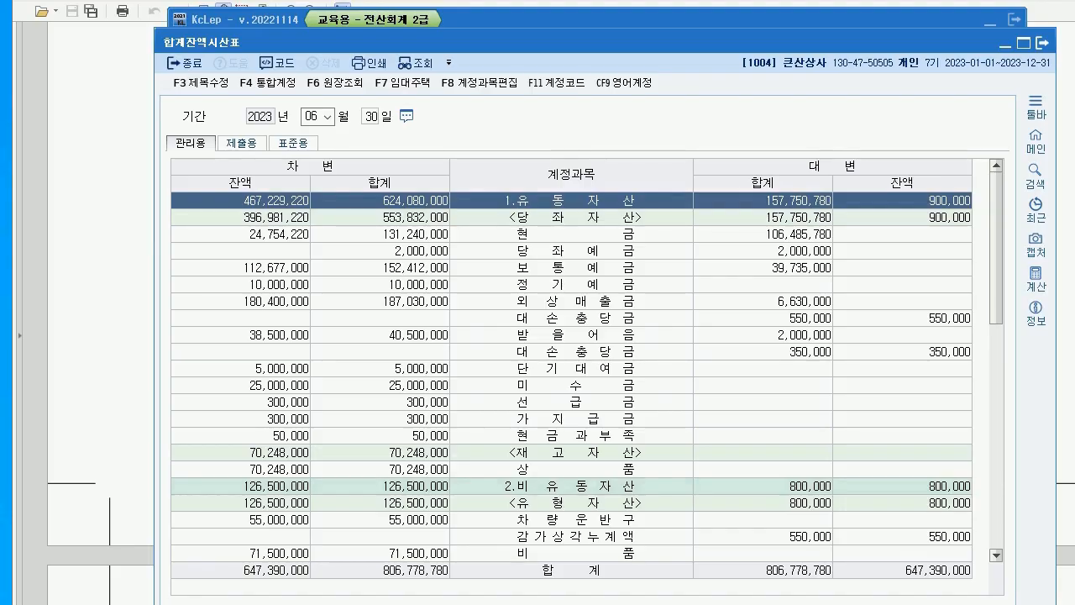
pyautogui.scroll(-2, 571, 378)
pyautogui.click(571, 368)
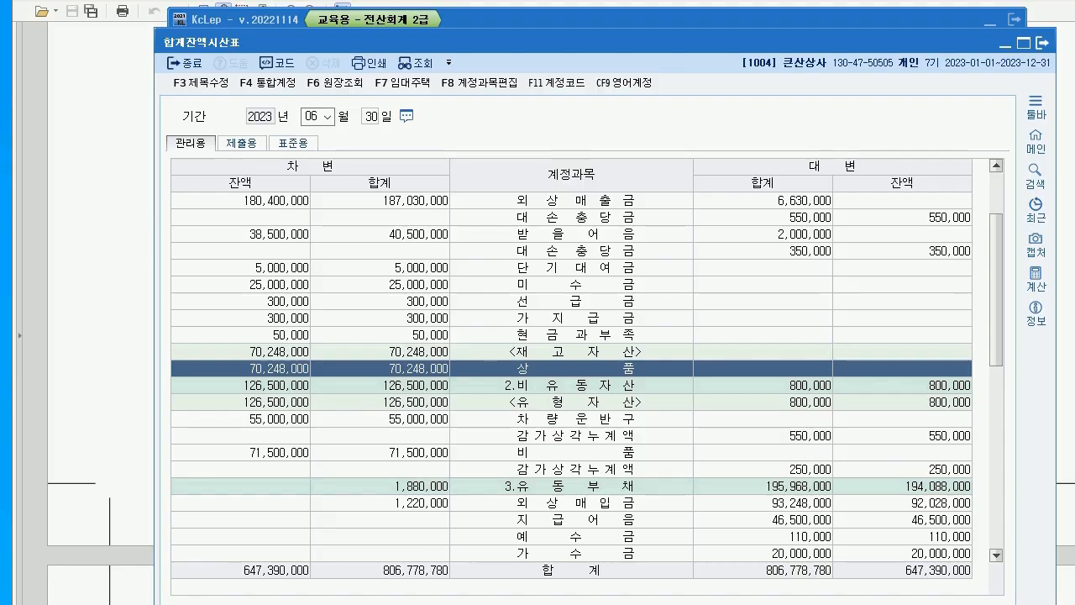
pyautogui.click(1042, 43)
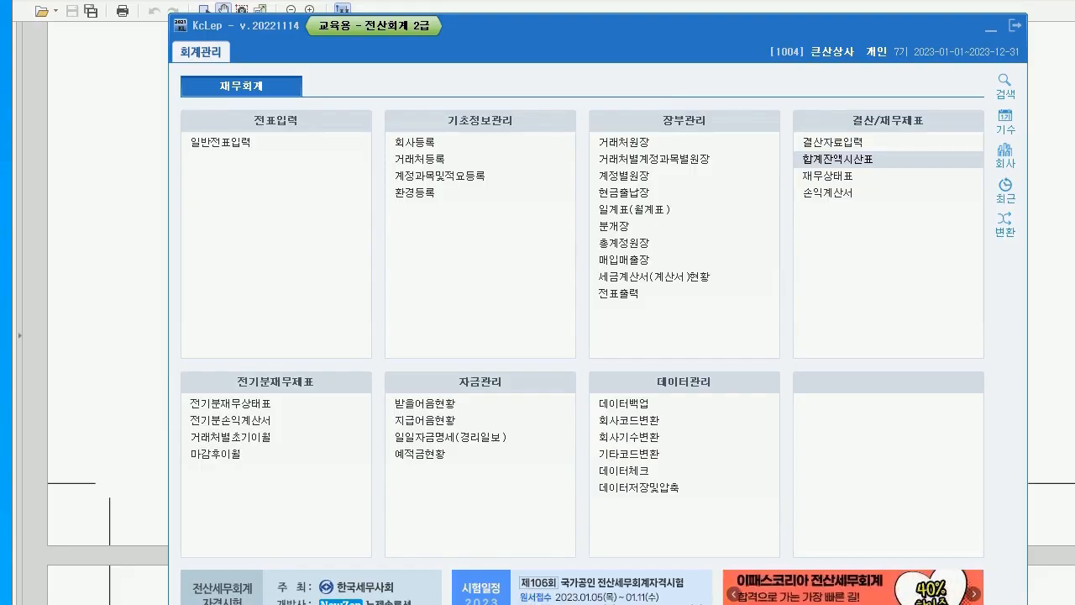
pyautogui.hotkey('alt', 'Tab')
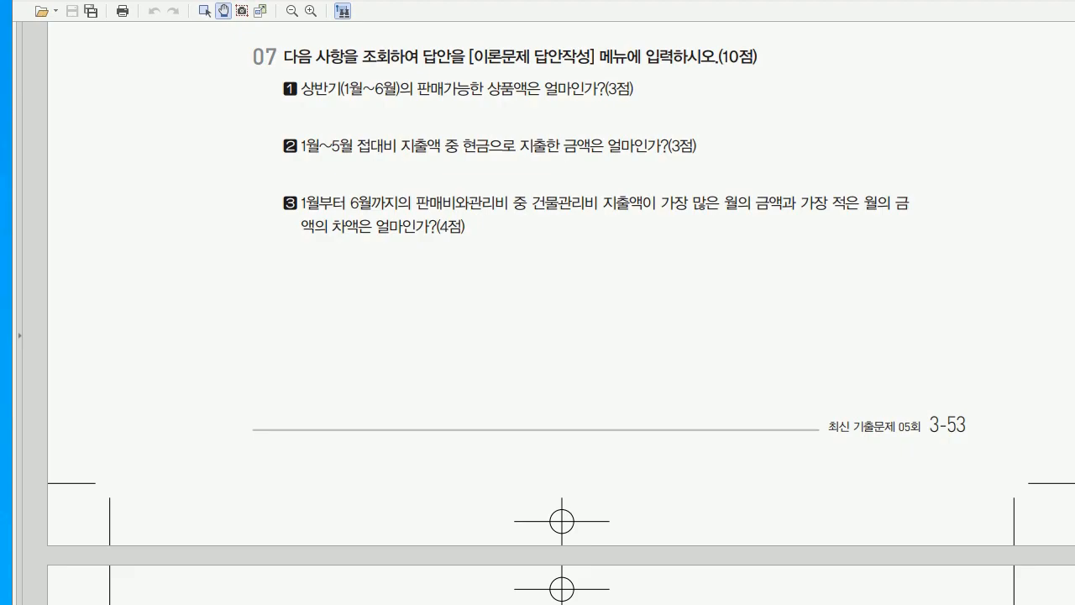
pyautogui.hotkey('alt', 'Tab')
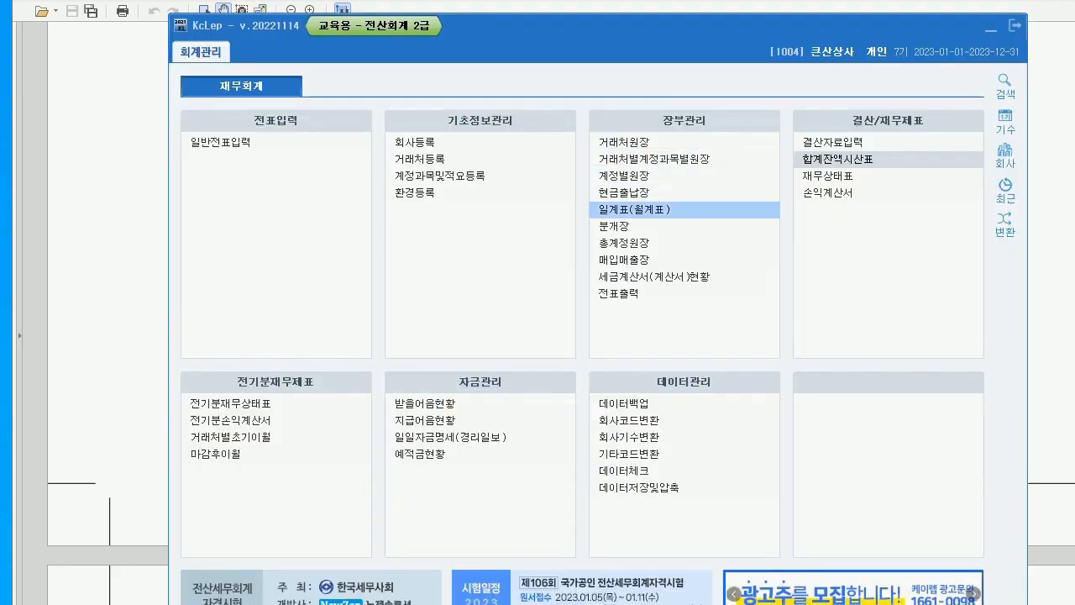
# Load the 월계표 for January–May 2023 and read 접대비 paid in cash: 3,750,000
pyautogui.click(634, 209)
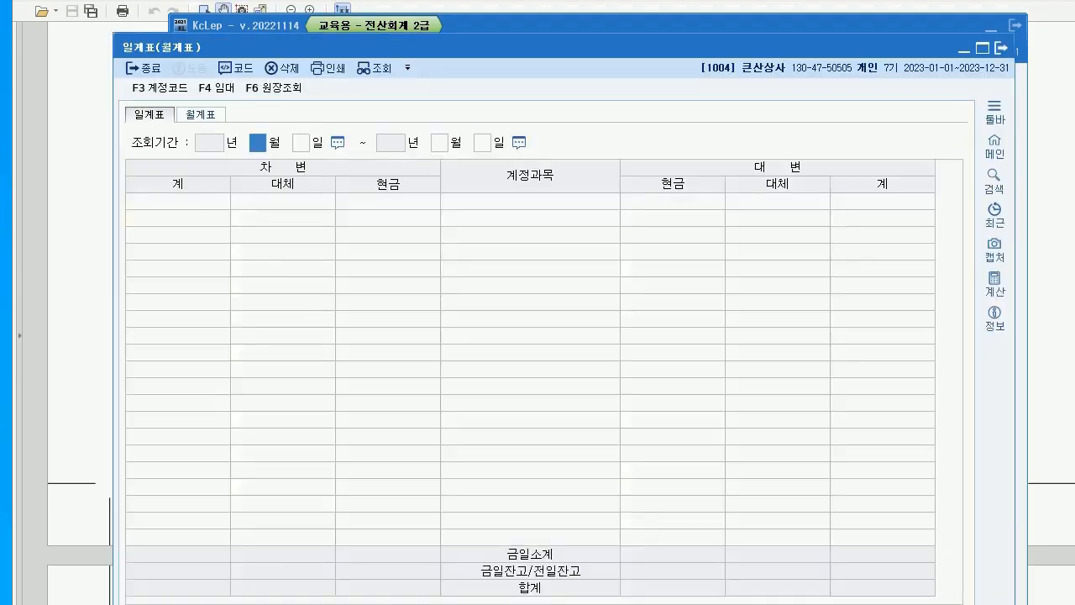
pyautogui.click(254, 130)
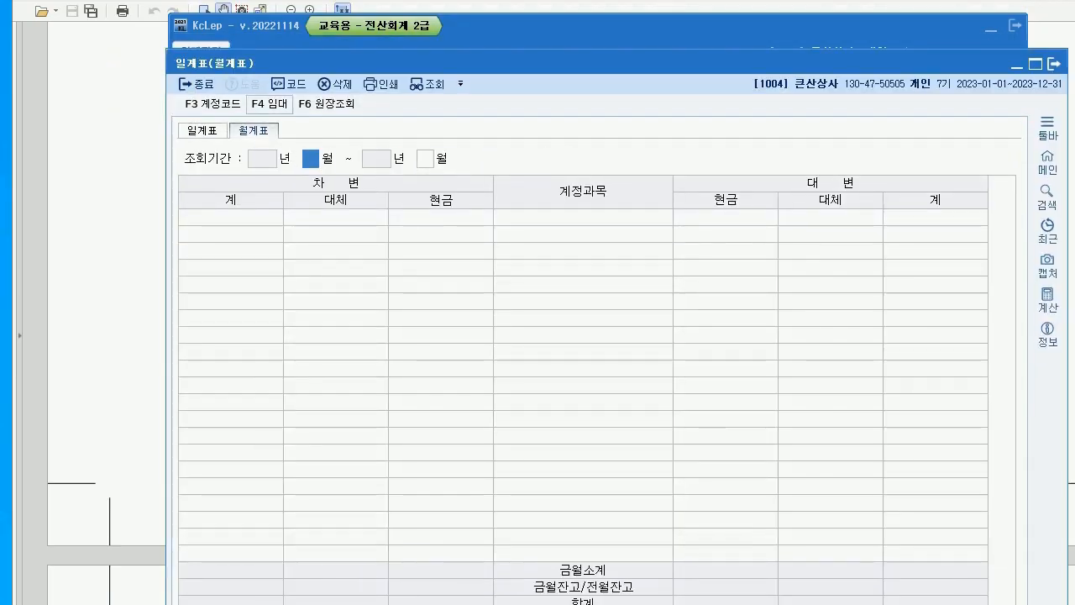
pyautogui.write('01')
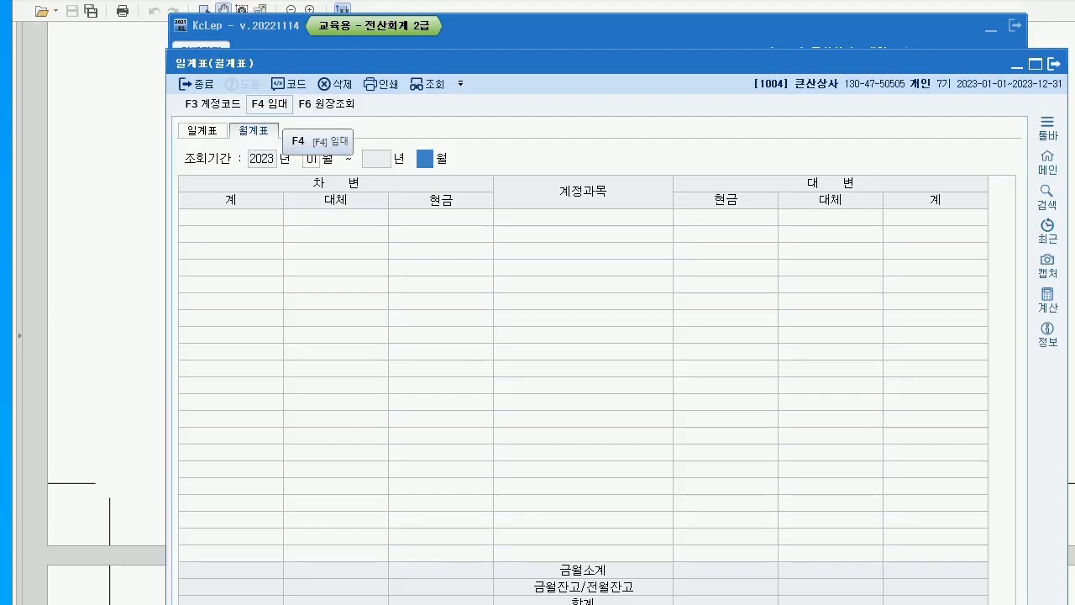
pyautogui.write('05')
pyautogui.press('Return')
pyautogui.scroll(-5, 583, 369)
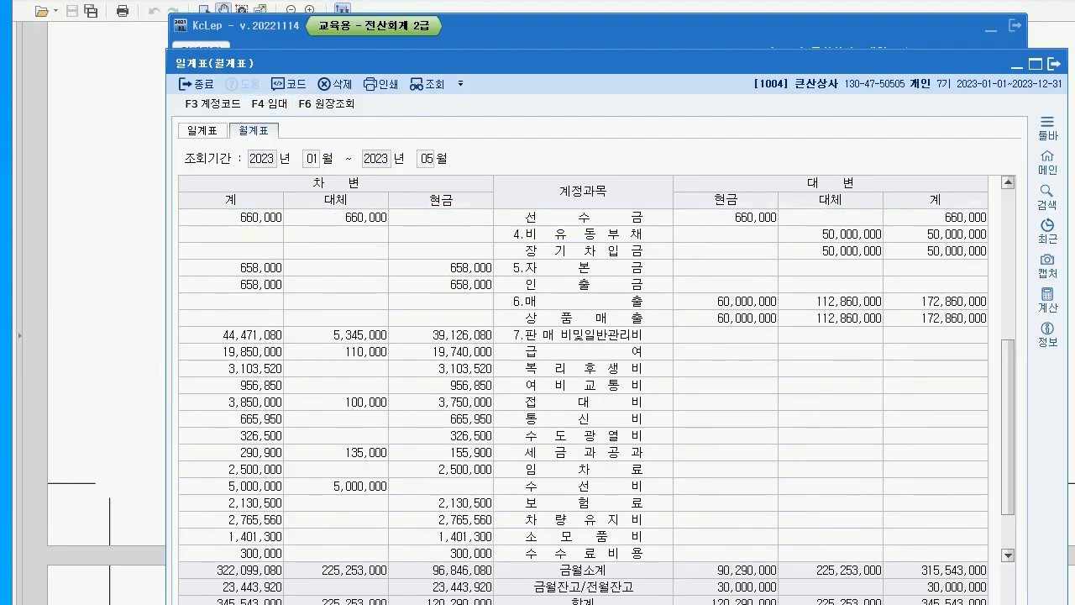
pyautogui.click(582, 334)
pyautogui.click(583, 402)
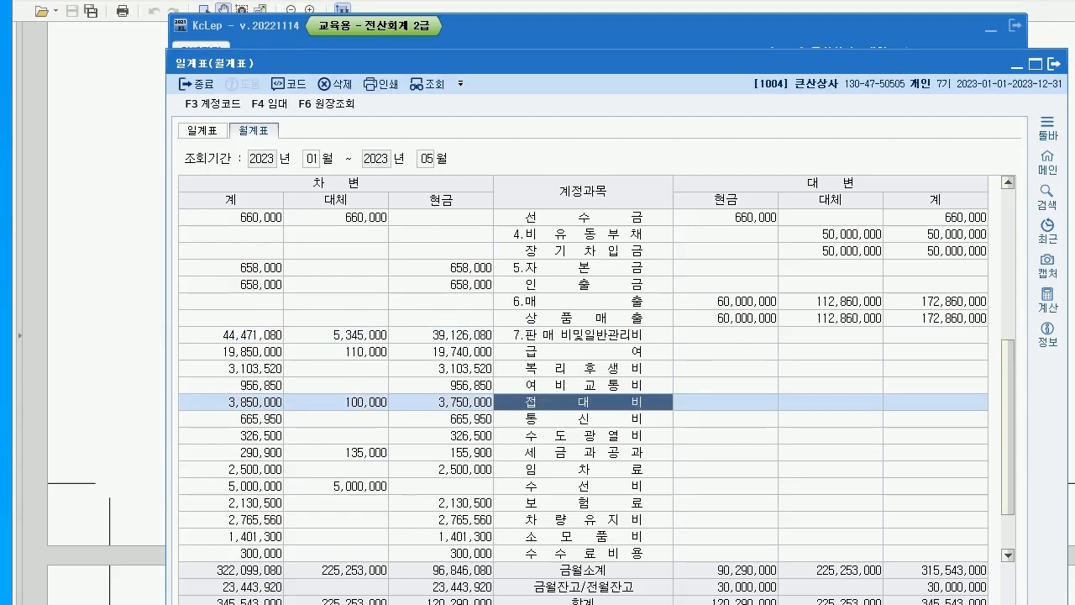
pyautogui.moveTo(453, 188)
pyautogui.mouseDown()
pyautogui.moveTo(468, 201)
pyautogui.moveTo(467, 361)
pyautogui.moveTo(476, 346)
pyautogui.moveTo(445, 436)
pyautogui.moveTo(485, 388)
pyautogui.mouseUp()
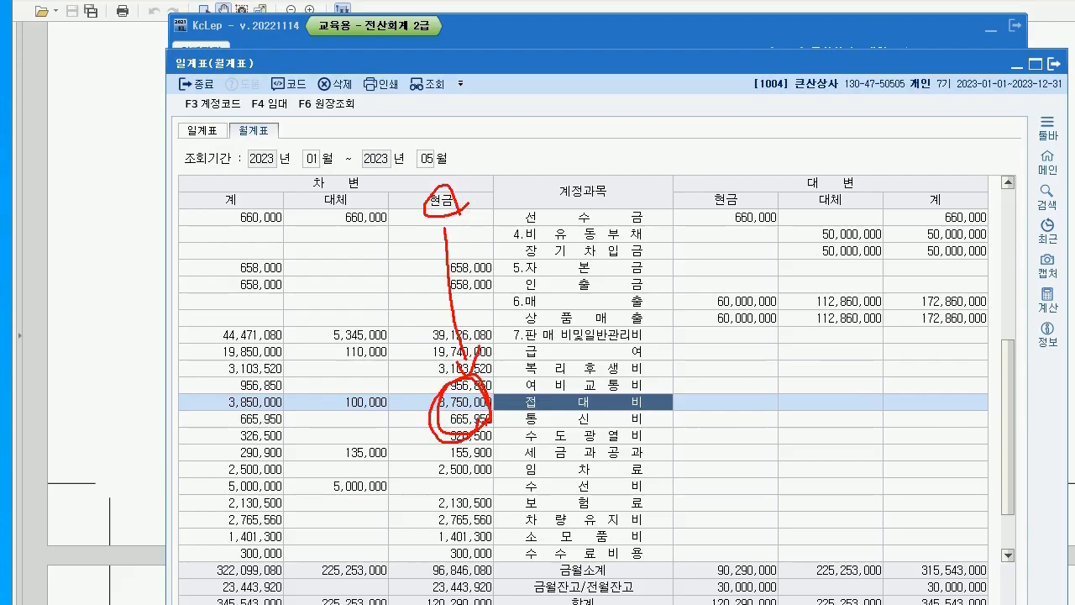
pyautogui.press('Escape')
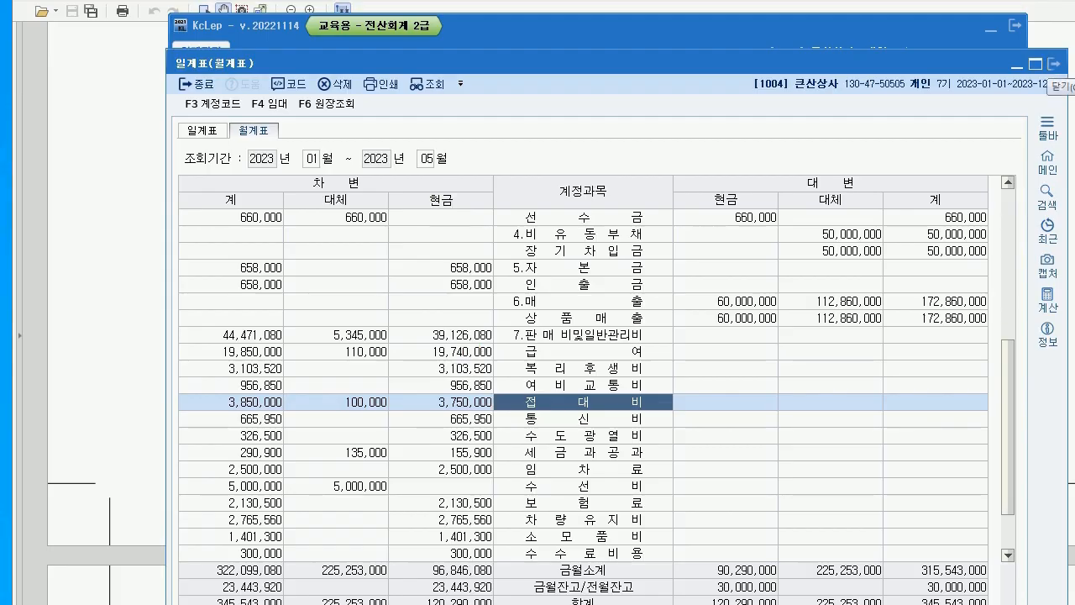
pyautogui.hotkey('alt', 'Tab')
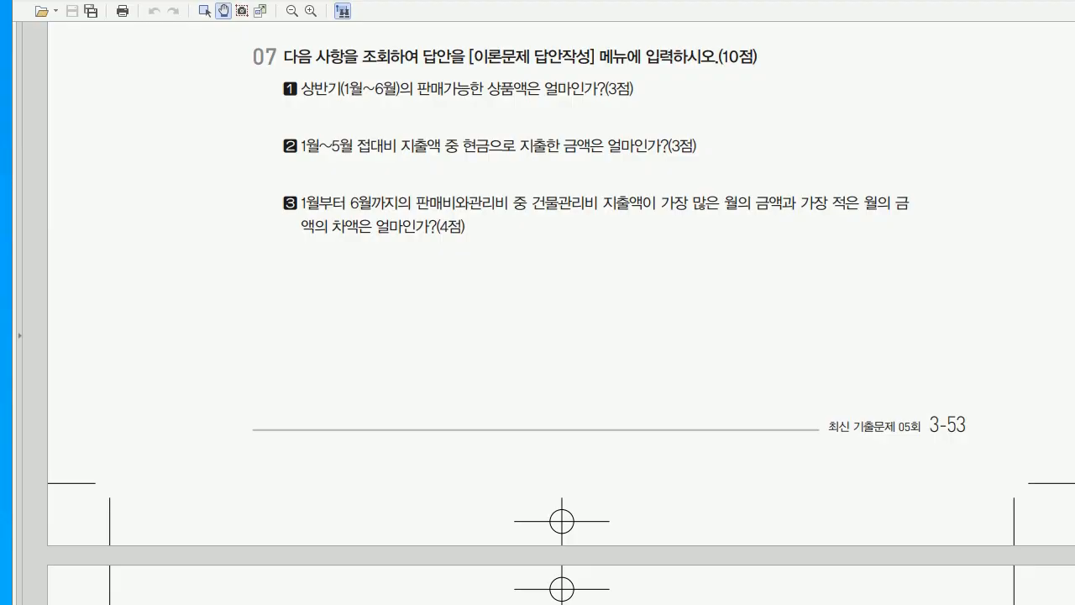
pyautogui.hotkey('alt', 'Tab')
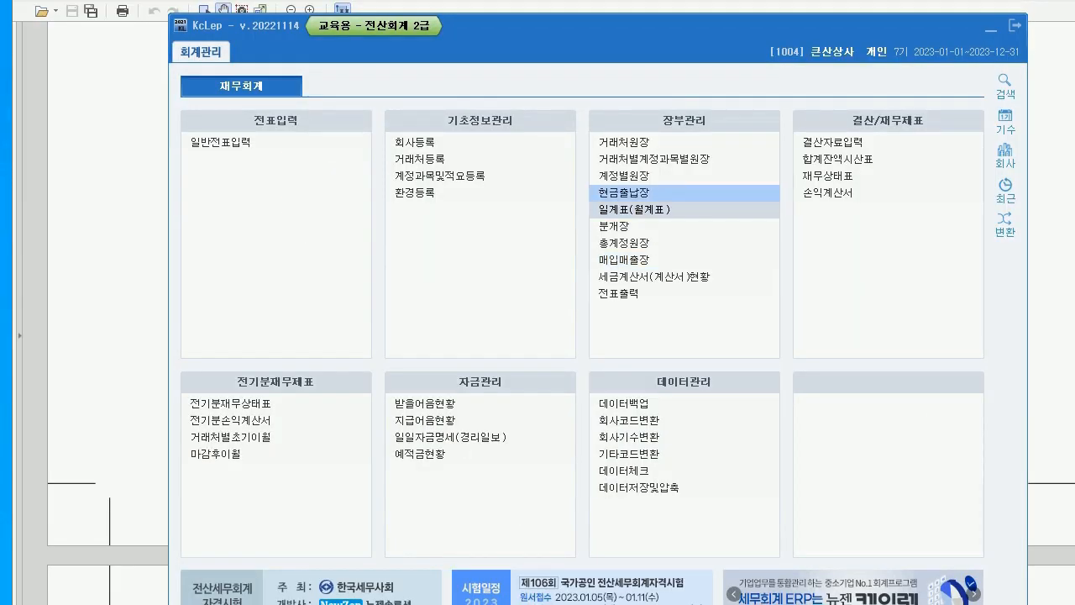
pyautogui.click(622, 243)
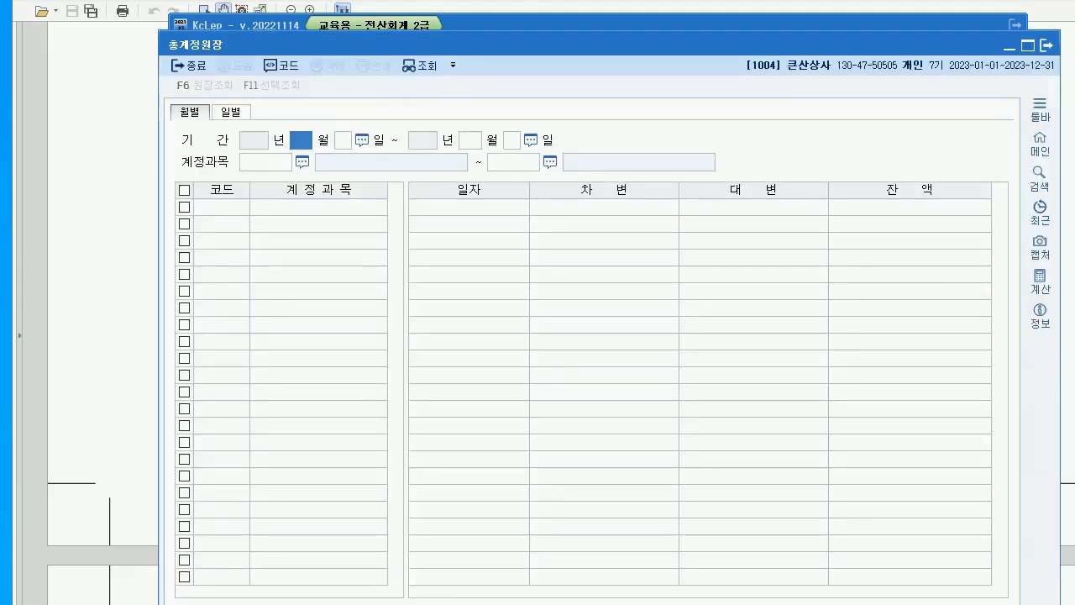
pyautogui.write('1')
pyautogui.press('Return')
pyautogui.press('Return')
pyautogui.write('6')
pyautogui.press('Return')
pyautogui.press('Return')
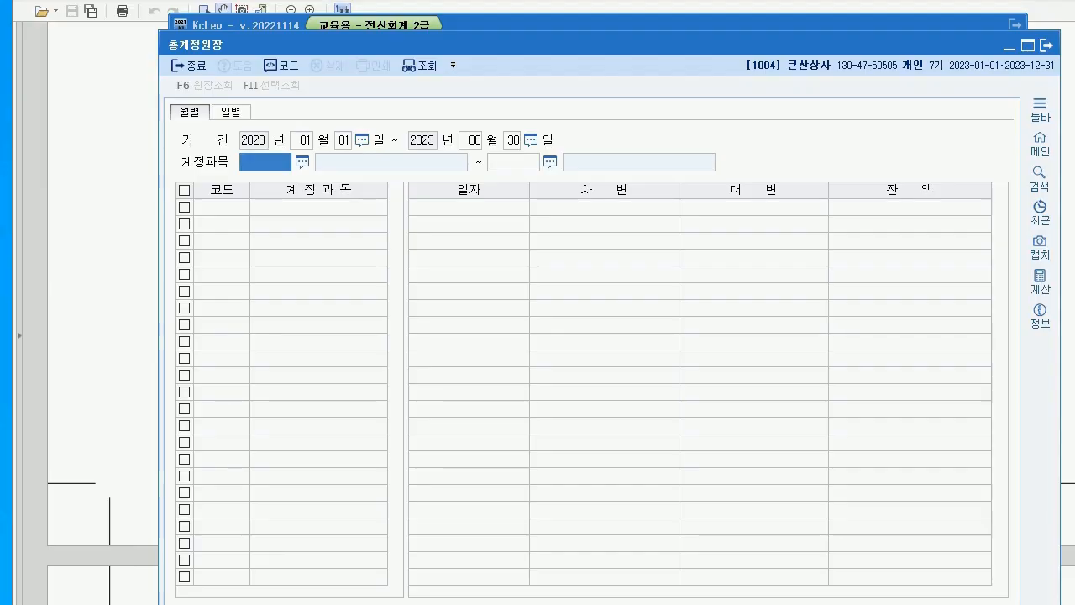
pyautogui.press('F2')
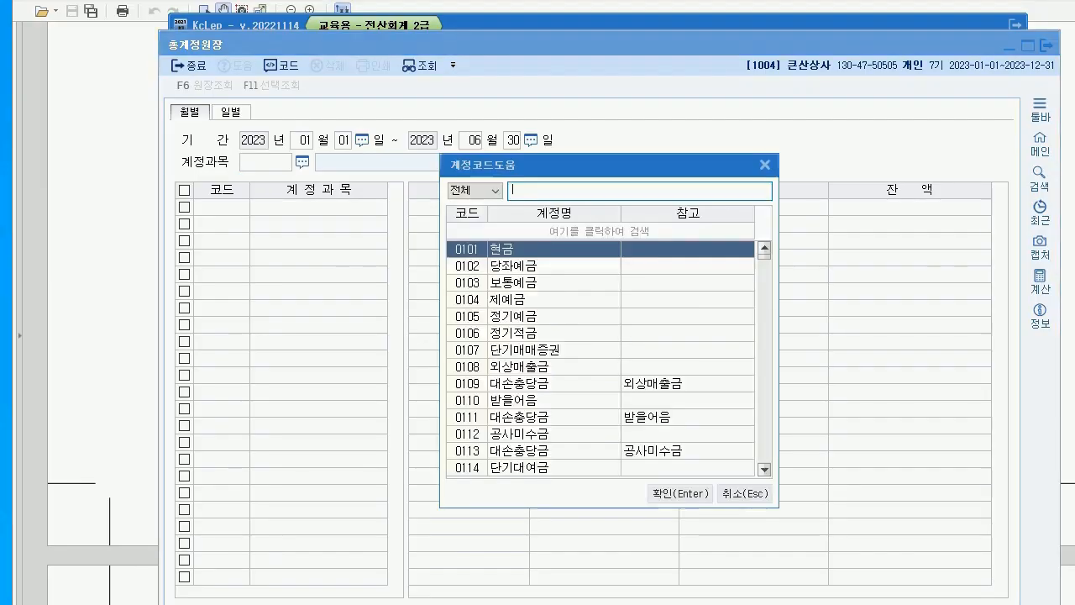
pyautogui.write('건물')
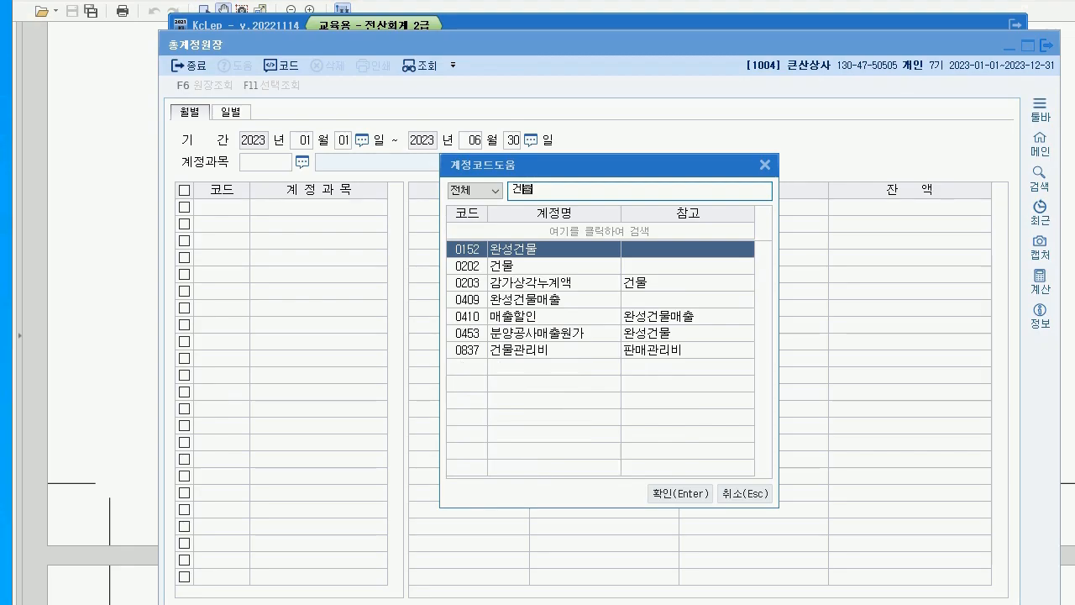
pyautogui.press('Down')
pyautogui.press('Down')
pyautogui.press('Down')
pyautogui.press('Down')
pyautogui.press('Down')
pyautogui.press('Down')
pyautogui.press('Return')
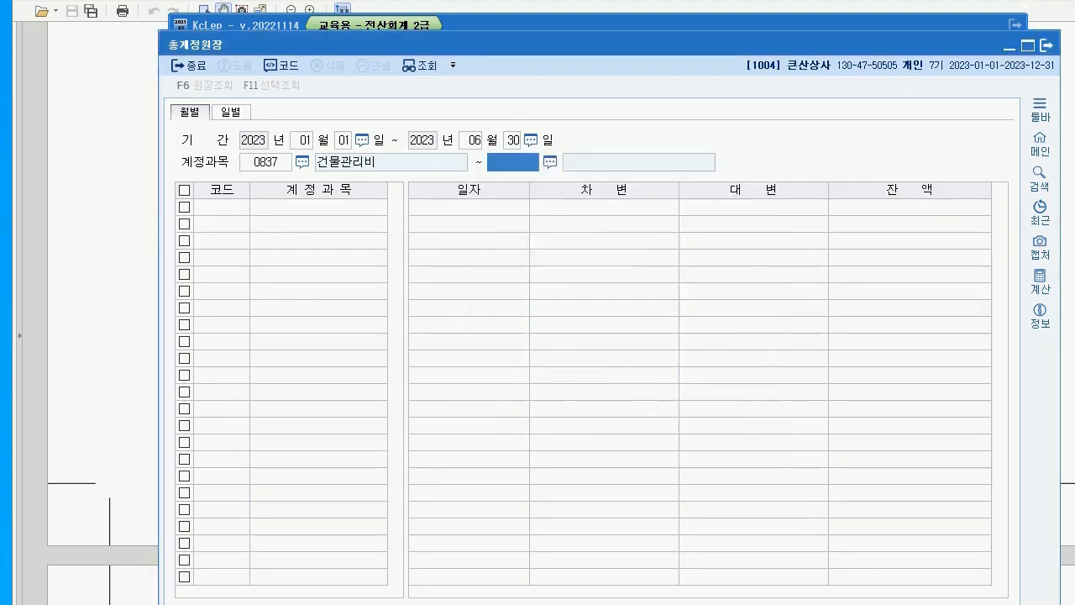
pyautogui.write('0837')
pyautogui.press('Return')
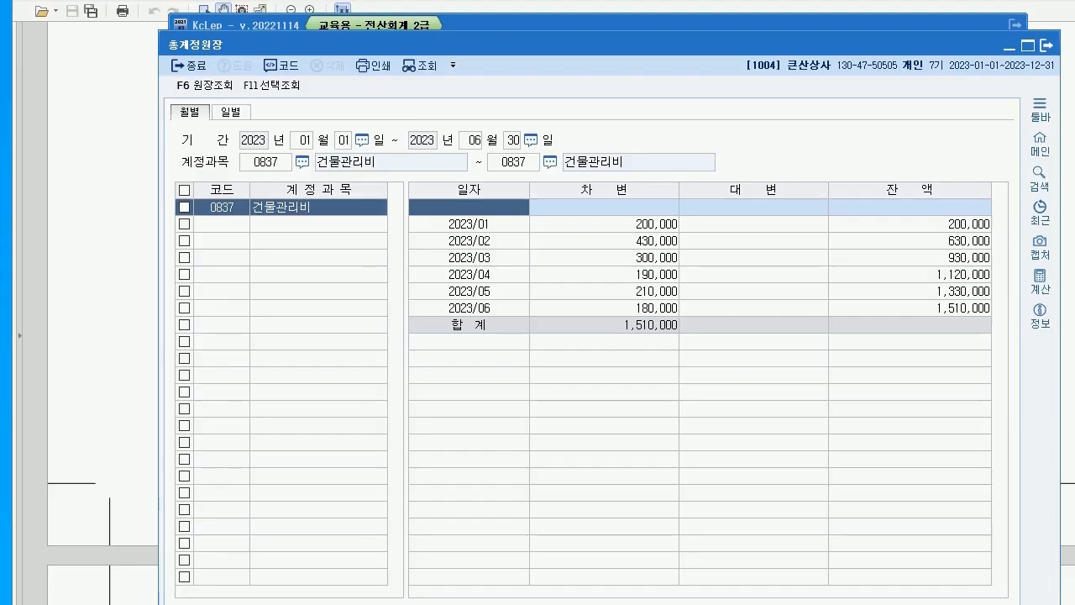
pyautogui.click(469, 240)
pyautogui.click(468, 307)
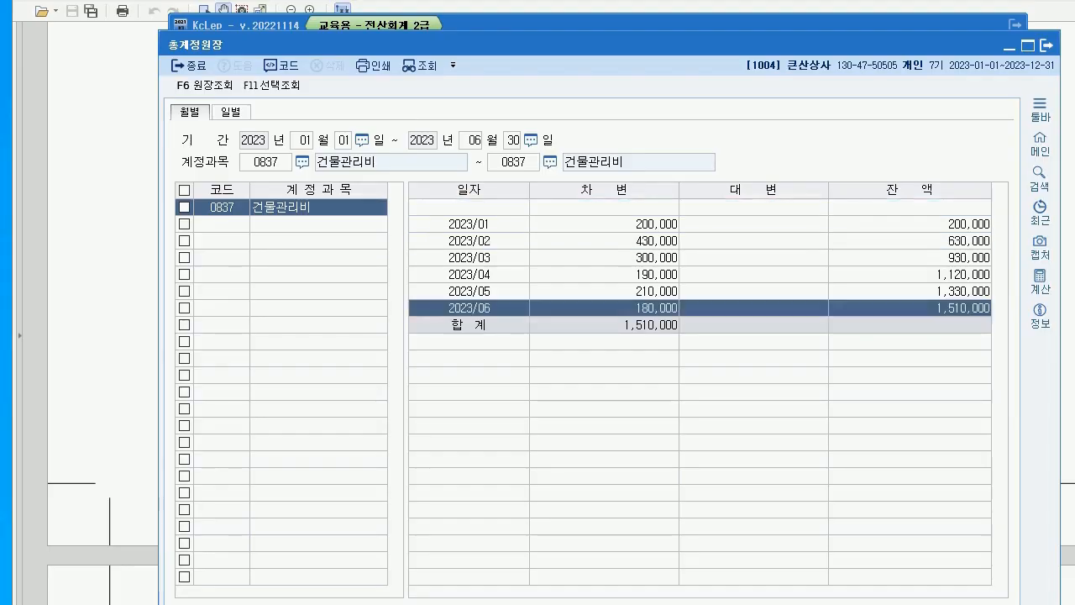
pyautogui.click(468, 240)
pyautogui.click(468, 307)
pyautogui.click(468, 240)
pyautogui.click(469, 307)
pyautogui.click(469, 240)
pyautogui.click(469, 307)
pyautogui.click(468, 240)
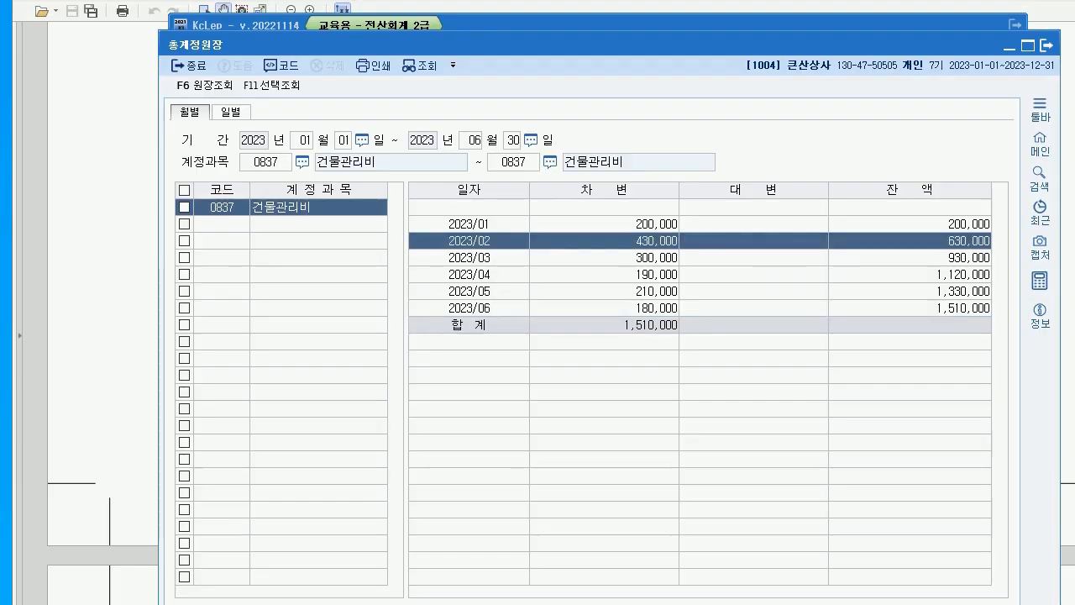
pyautogui.click(1039, 281)
pyautogui.moveTo(587, 129); pyautogui.dragTo(339, 238)
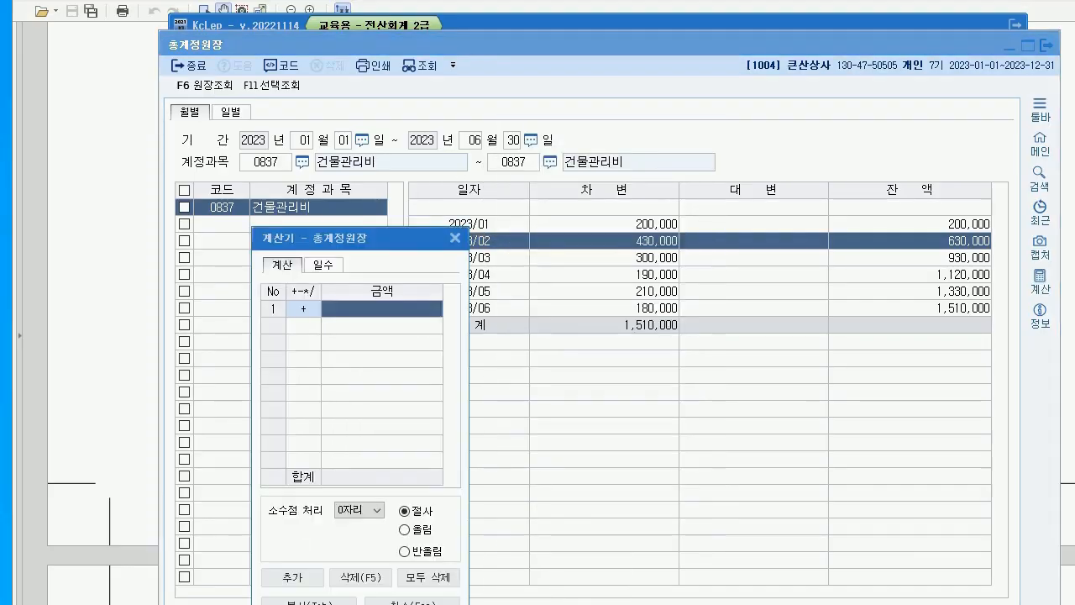
pyautogui.click(621, 241)
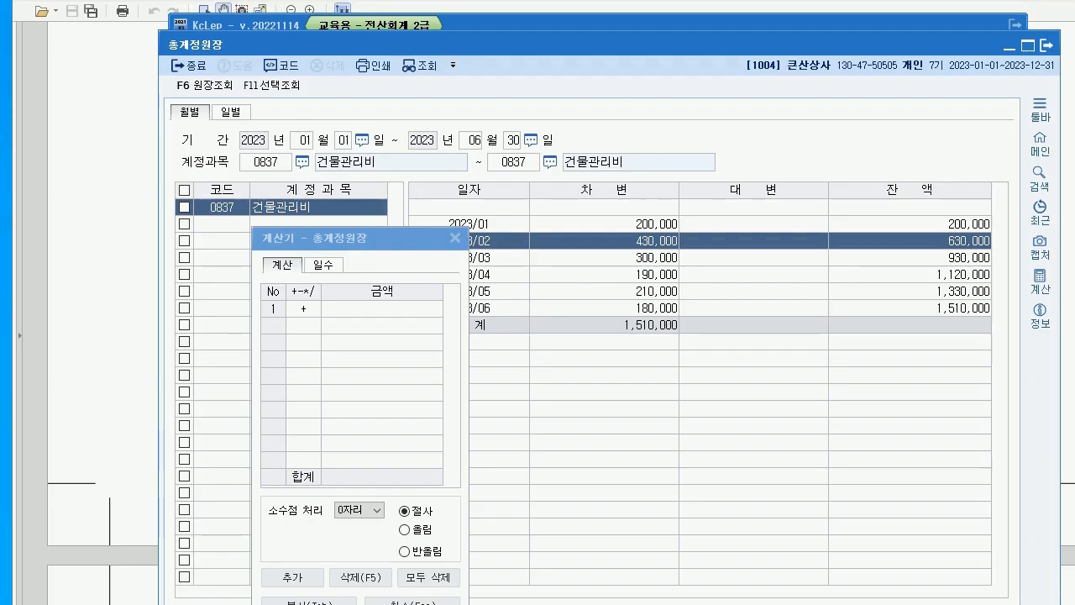
pyautogui.click(405, 309)
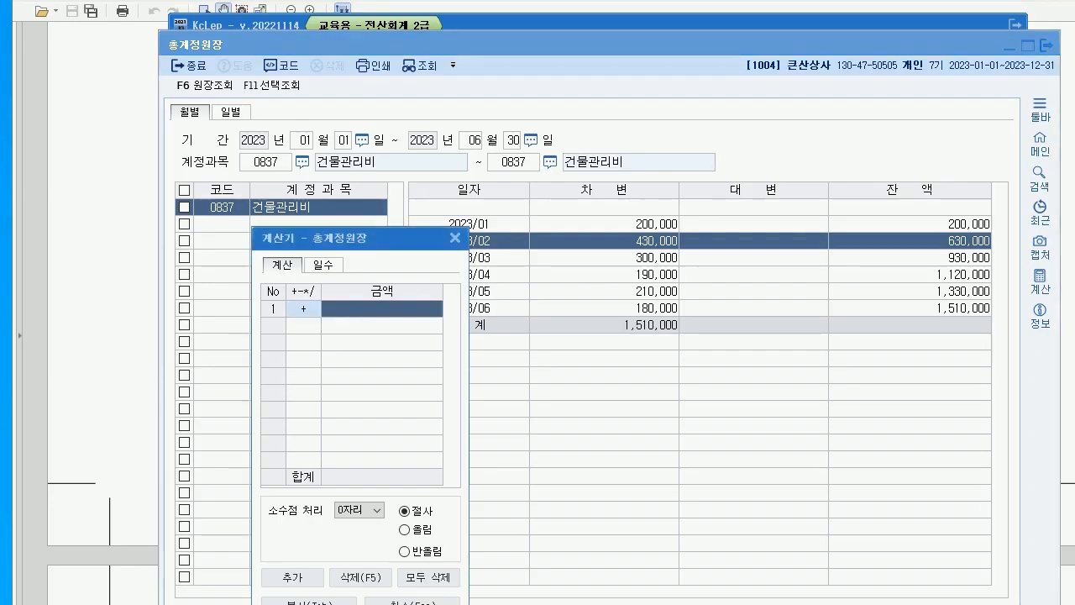
pyautogui.write('430,000')
pyautogui.press('Return')
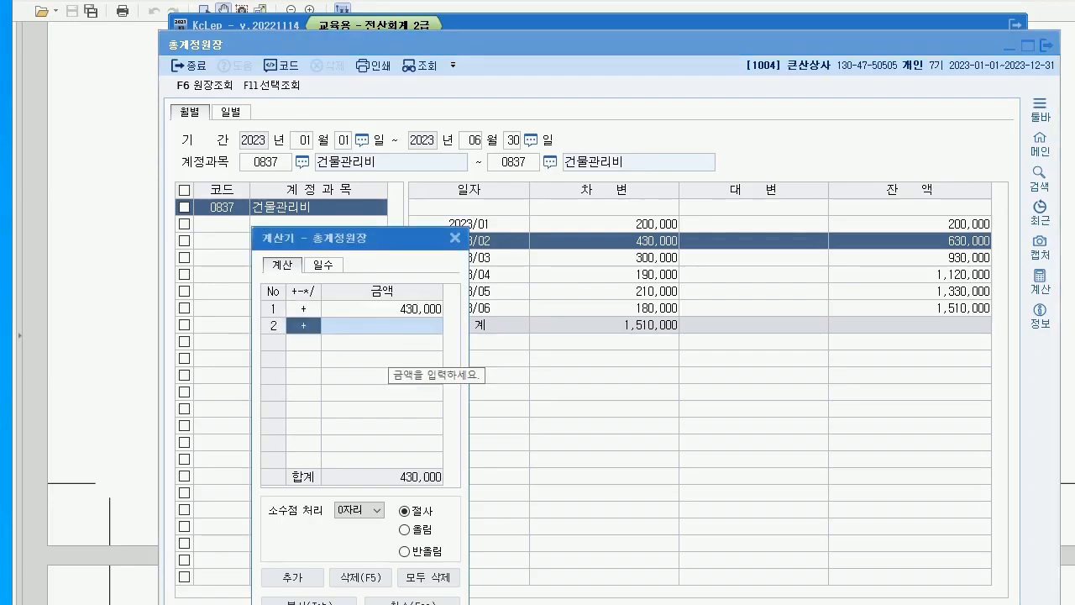
pyautogui.press('-')
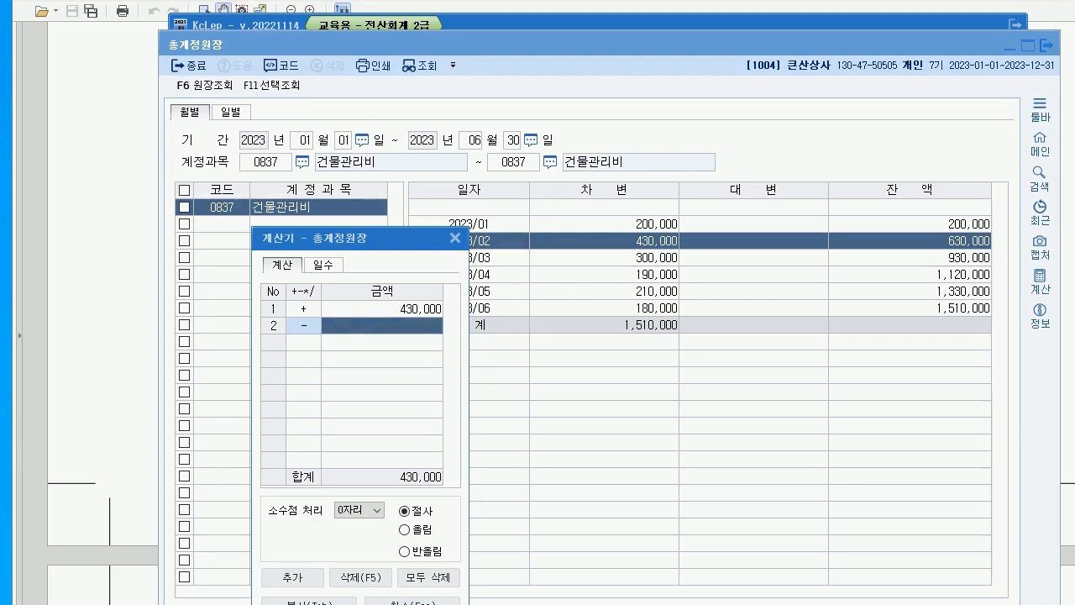
pyautogui.click(654, 308)
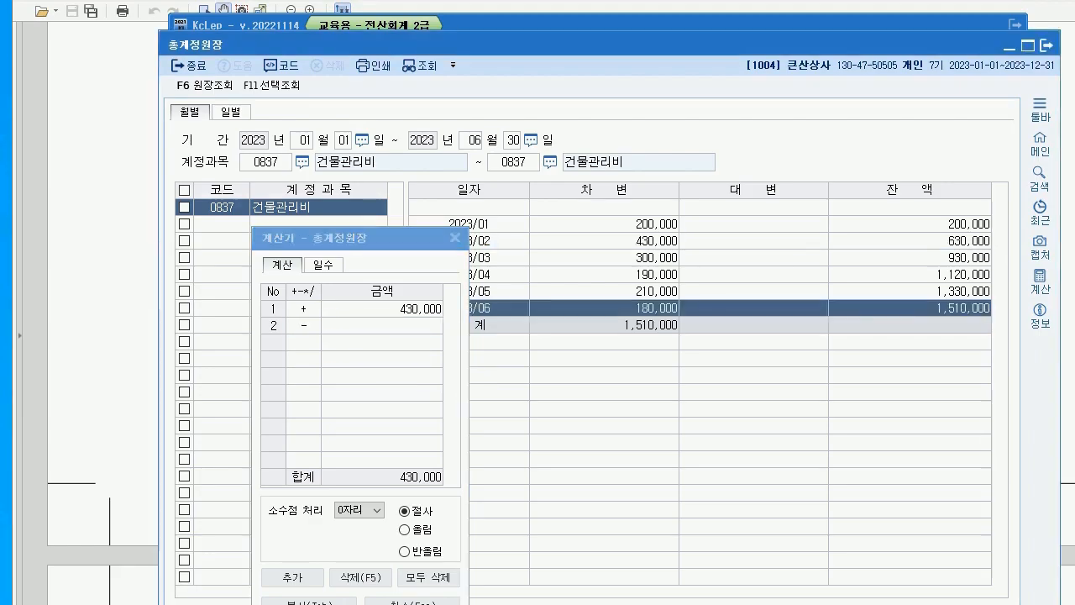
pyautogui.click(386, 327)
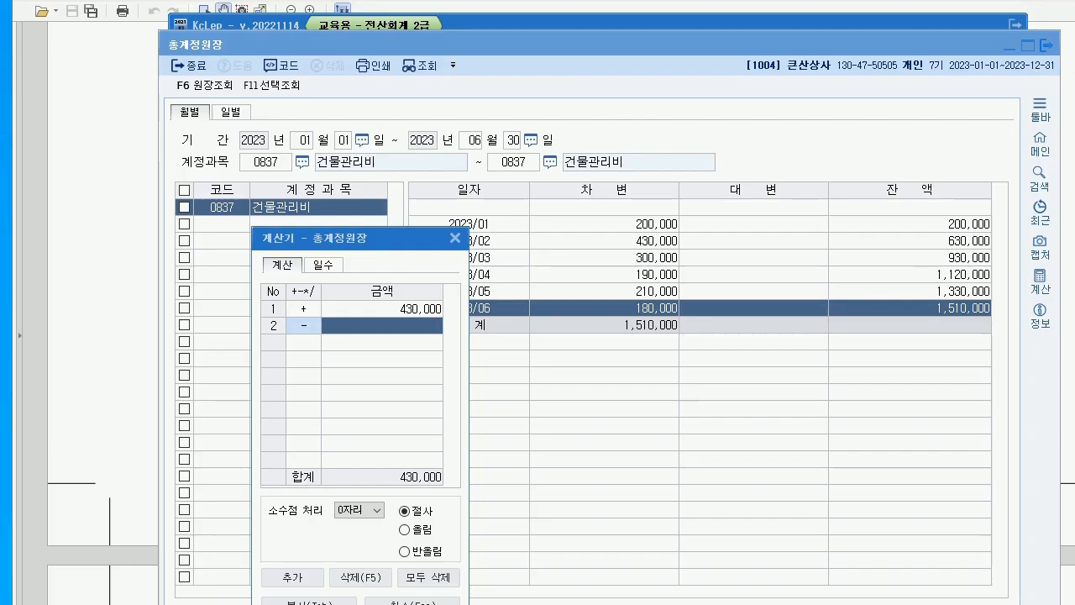
pyautogui.write('180000')
pyautogui.press('Return')
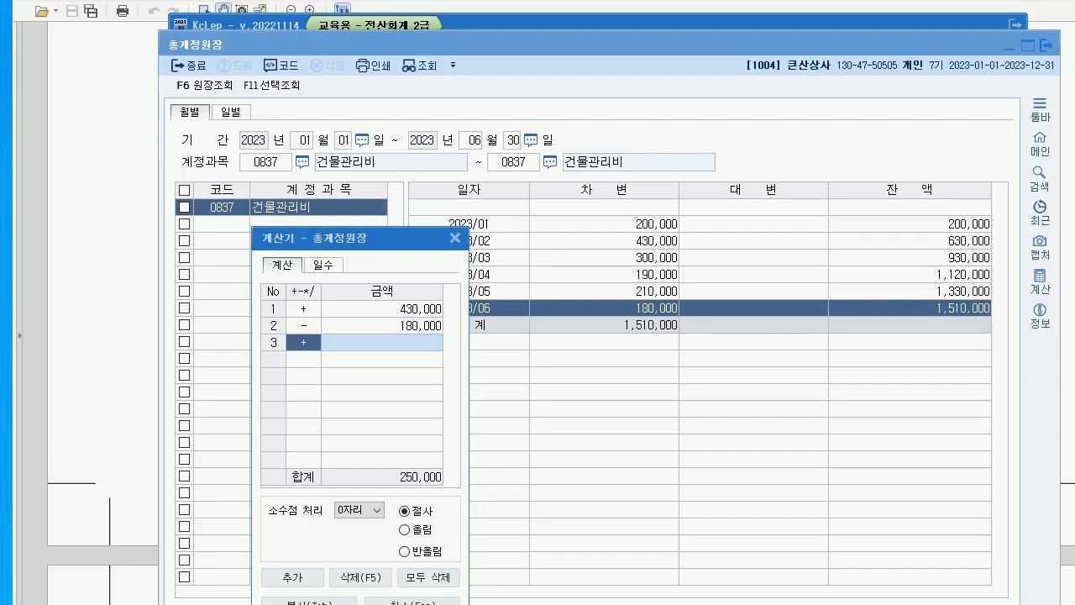
pyautogui.click(455, 239)
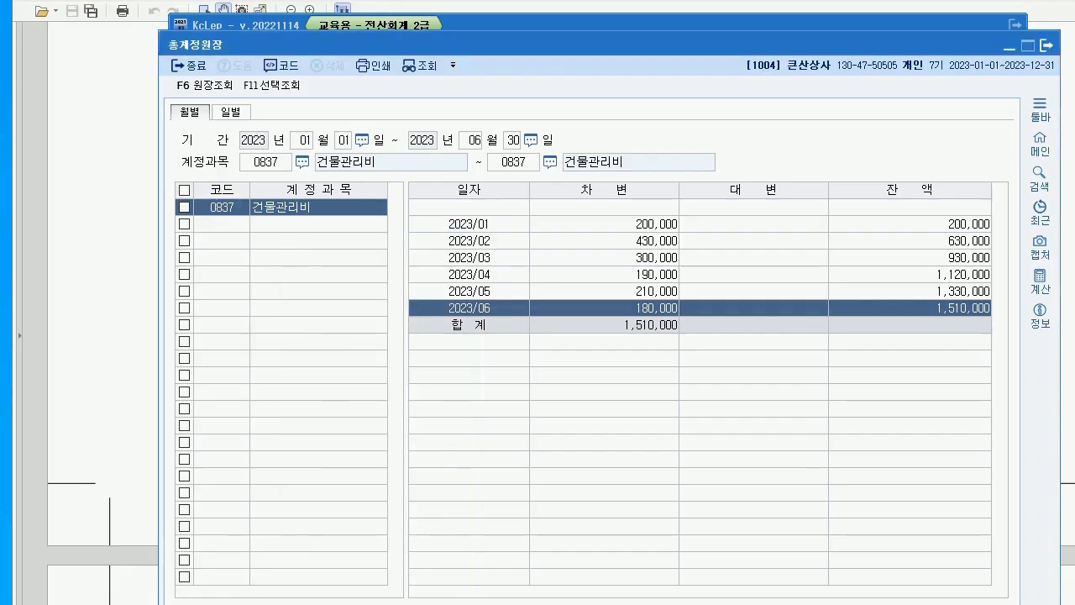
pyautogui.click(1046, 45)
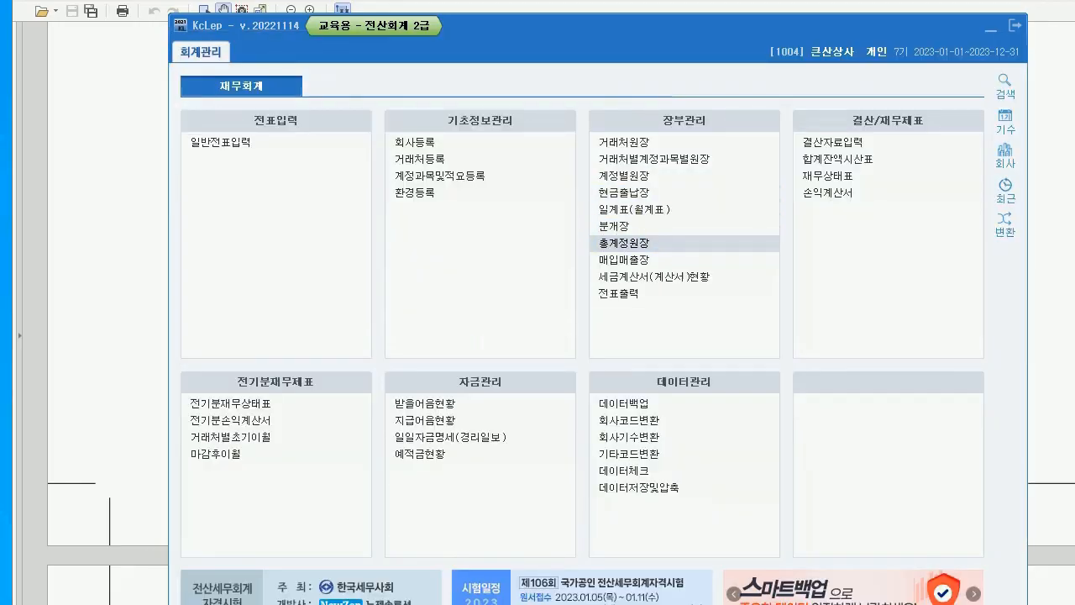